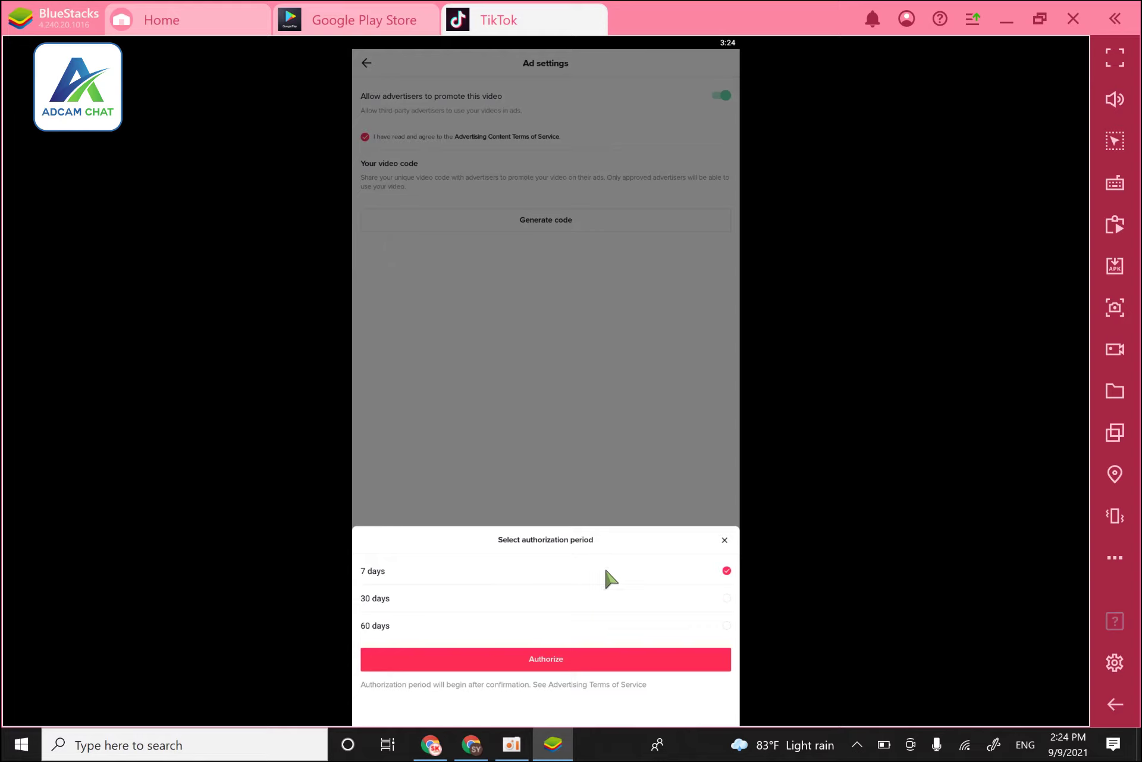
- Authorize the video for advertisers with a 7-day period and copy the generated video code
left_click(561, 594)
left_click(590, 575)
left_click(576, 661)
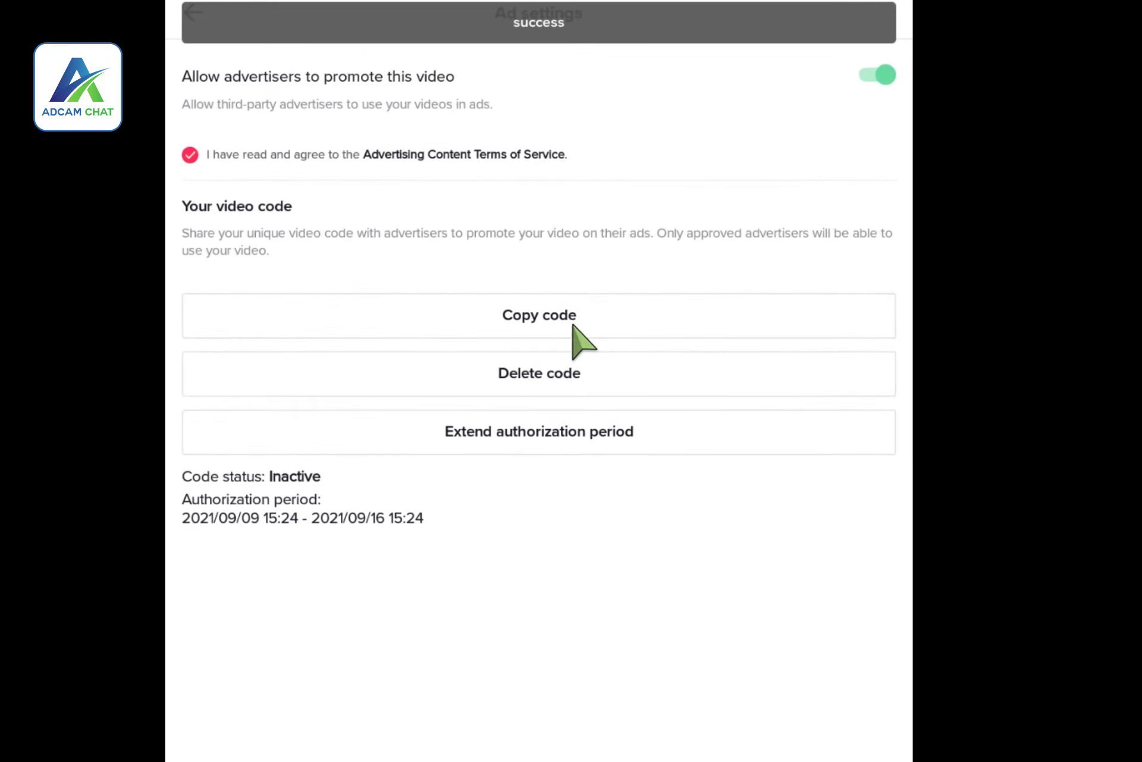
left_click(556, 322)
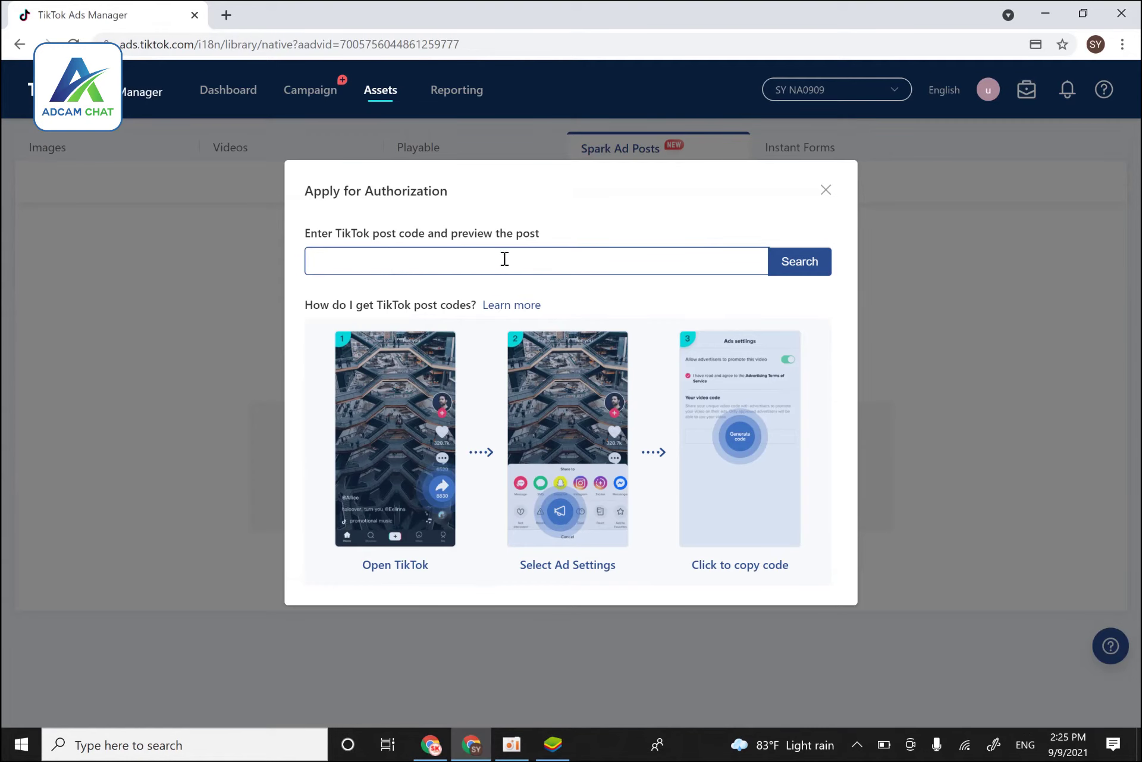
- Paste the TikTok post code in the authorization request, look up the post, and confirm its authorization
right_click(361, 262)
left_click(439, 390)
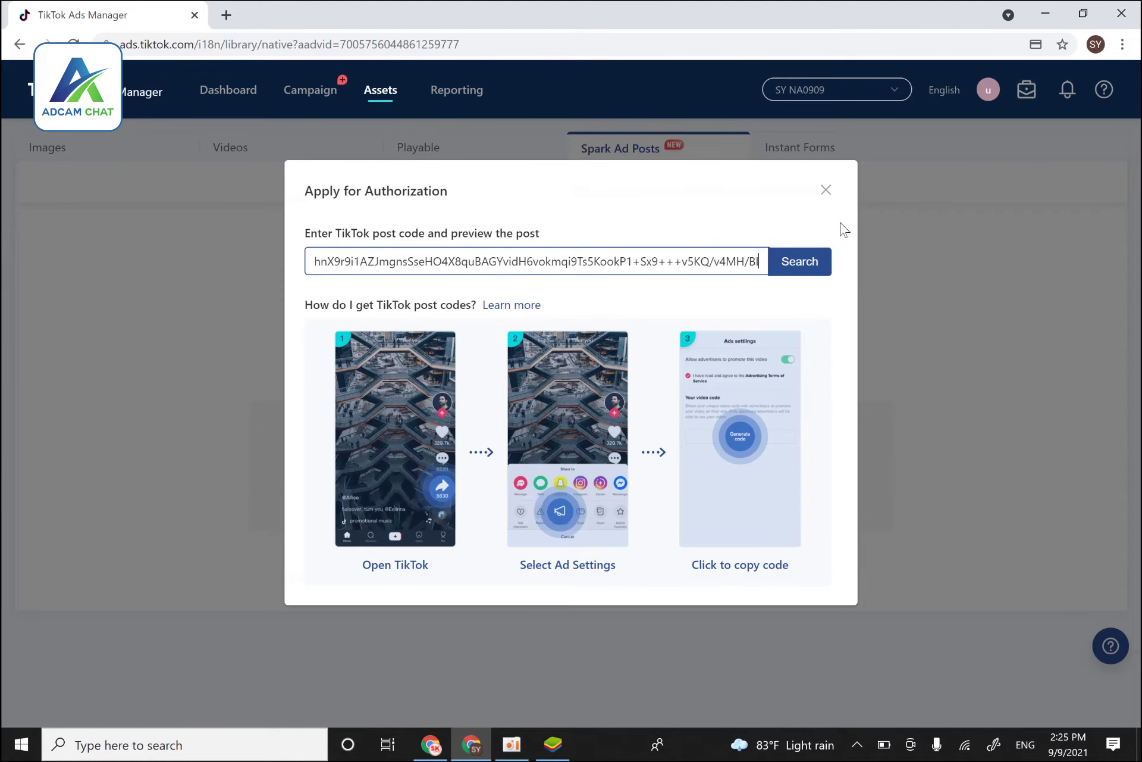
left_click(817, 262)
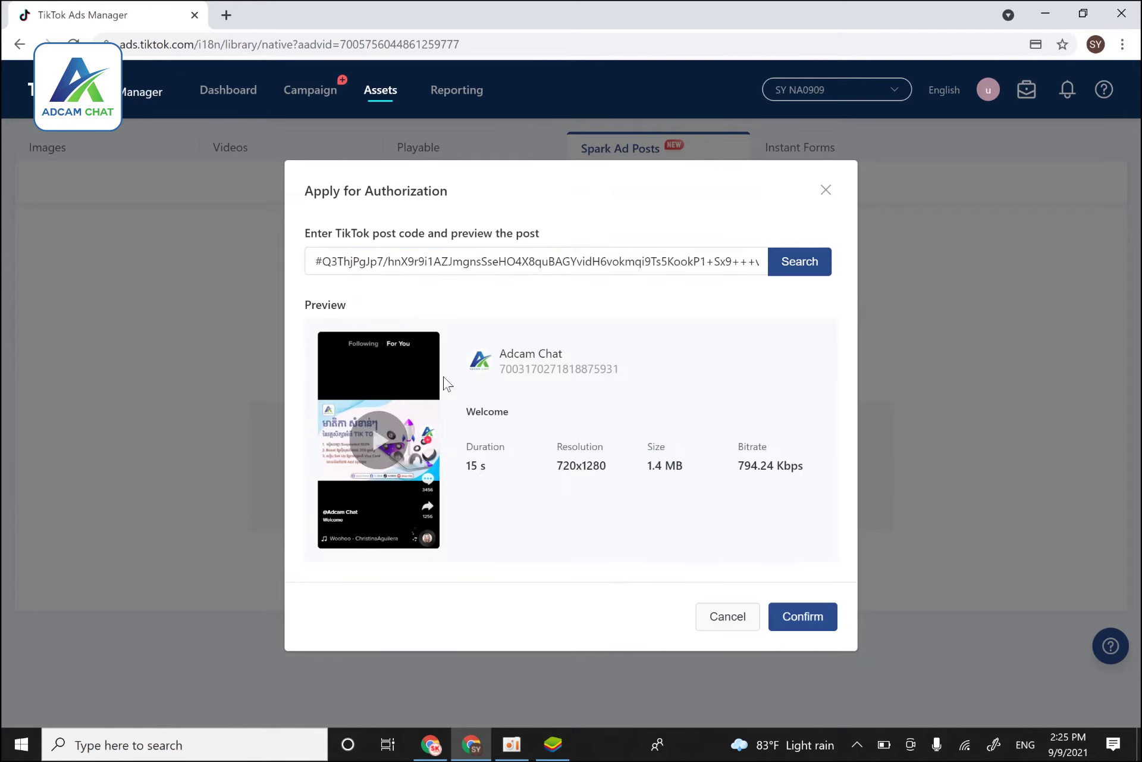
left_click(808, 619)
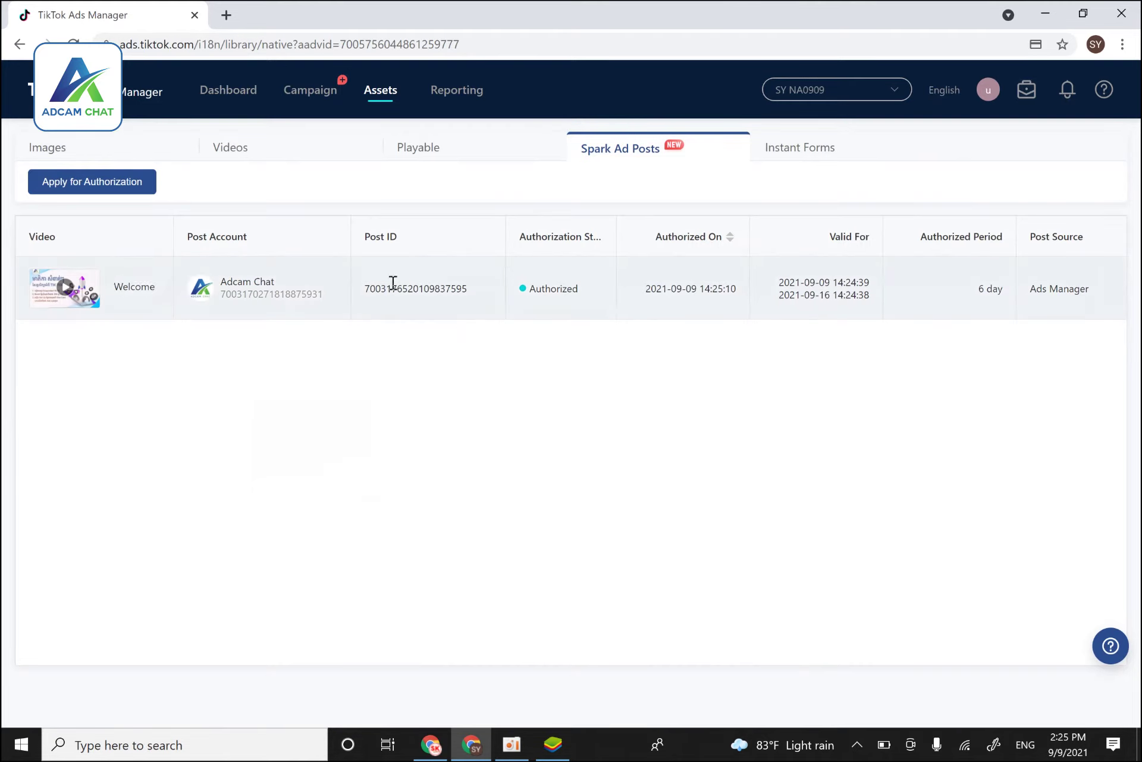
- Check the TikTok profile in BlueStacks, return to TikTok Ads Manager, and authorize a second Spark Ad post by pasting its post code
left_click(553, 744)
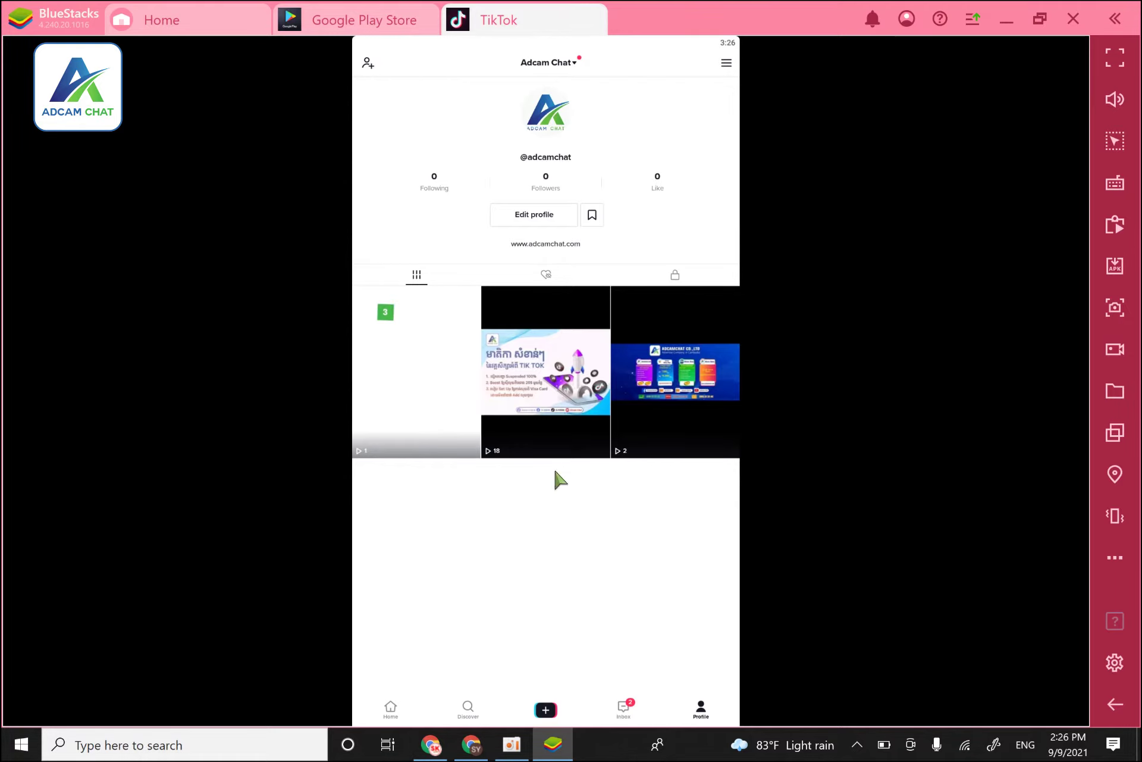
left_click(471, 744)
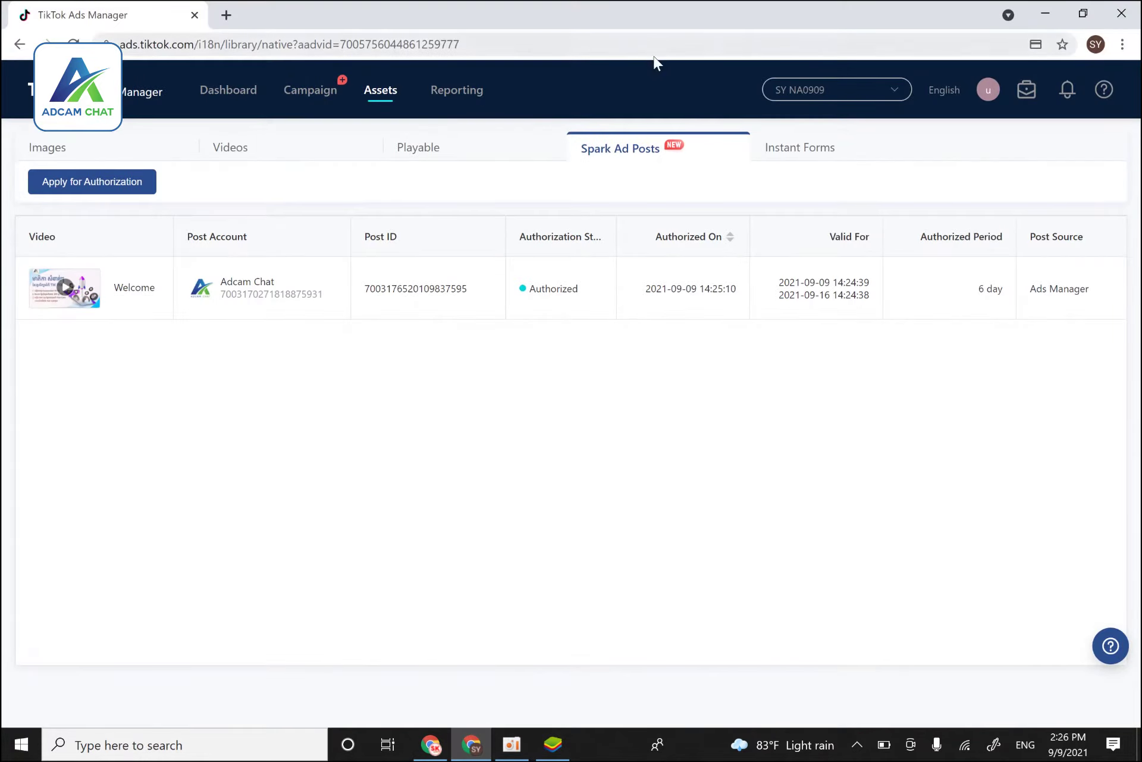
left_click(136, 187)
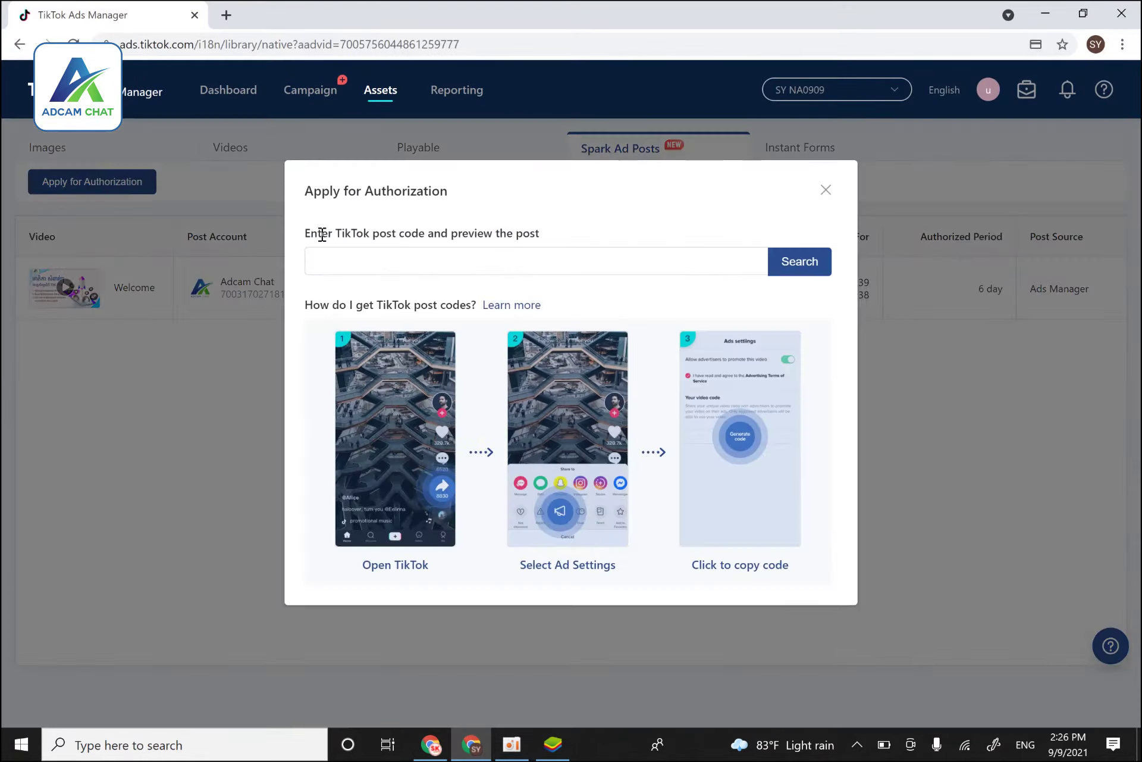
right_click(376, 250)
left_click(447, 380)
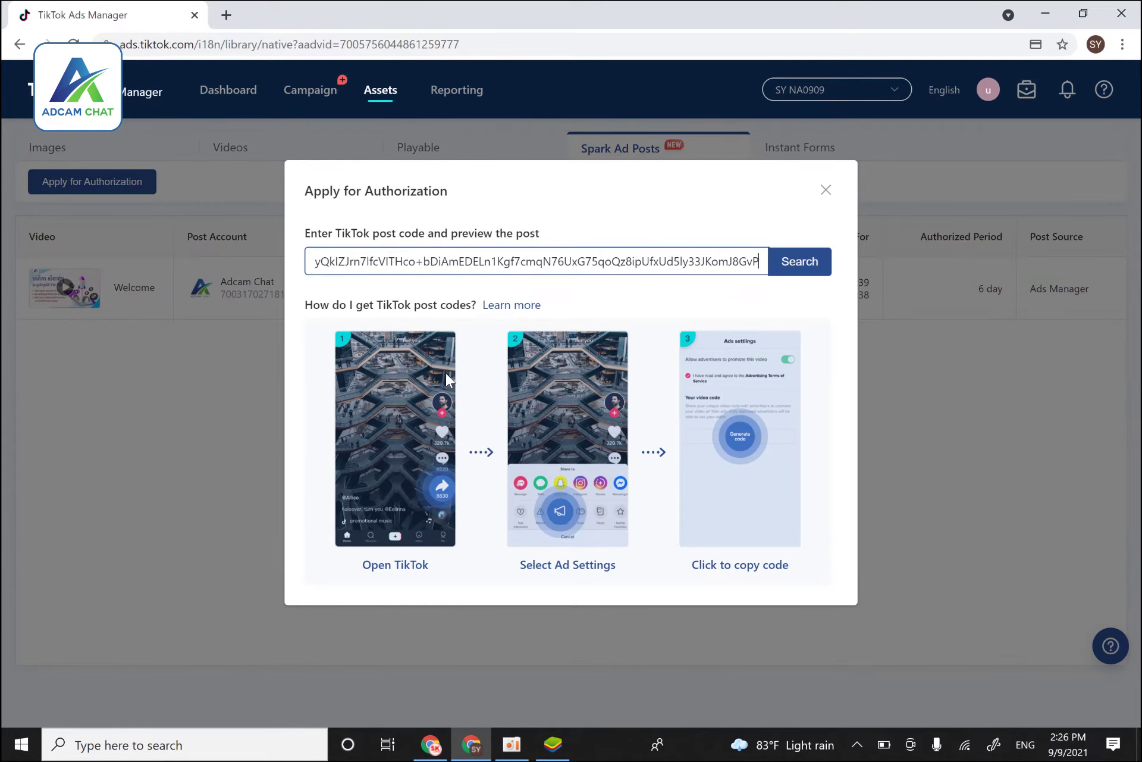
left_click(812, 262)
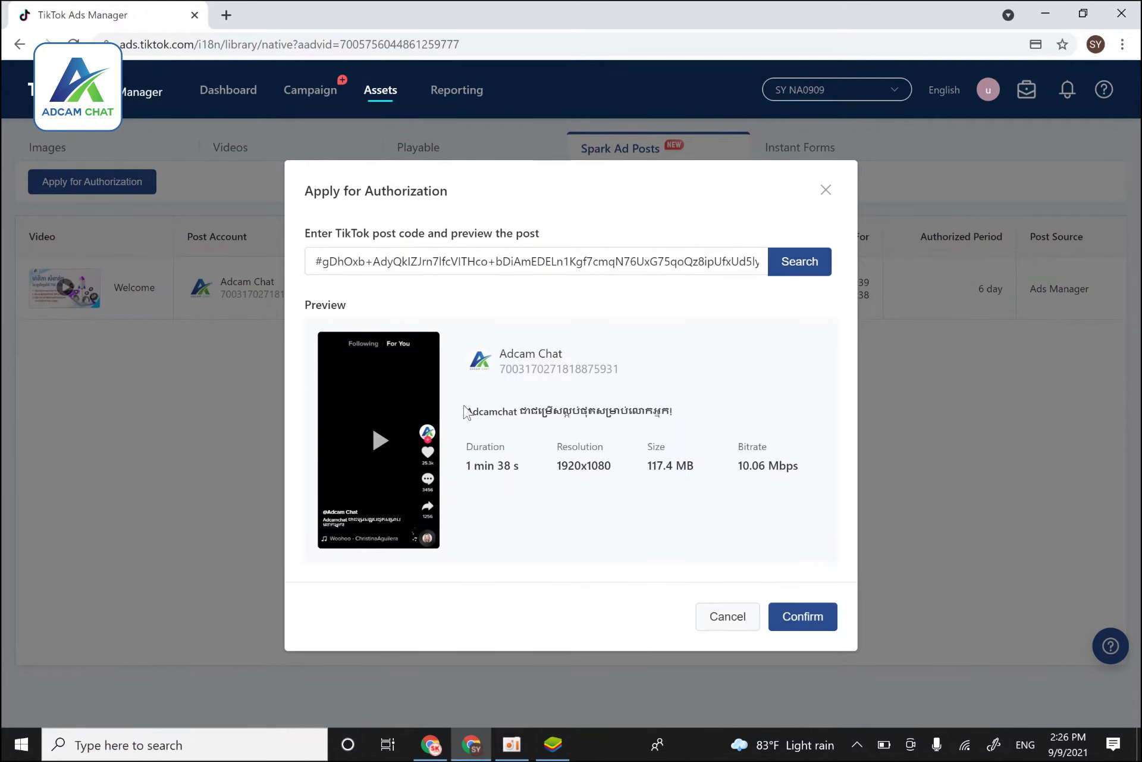
mouse_move(331, 410)
left_click(801, 606)
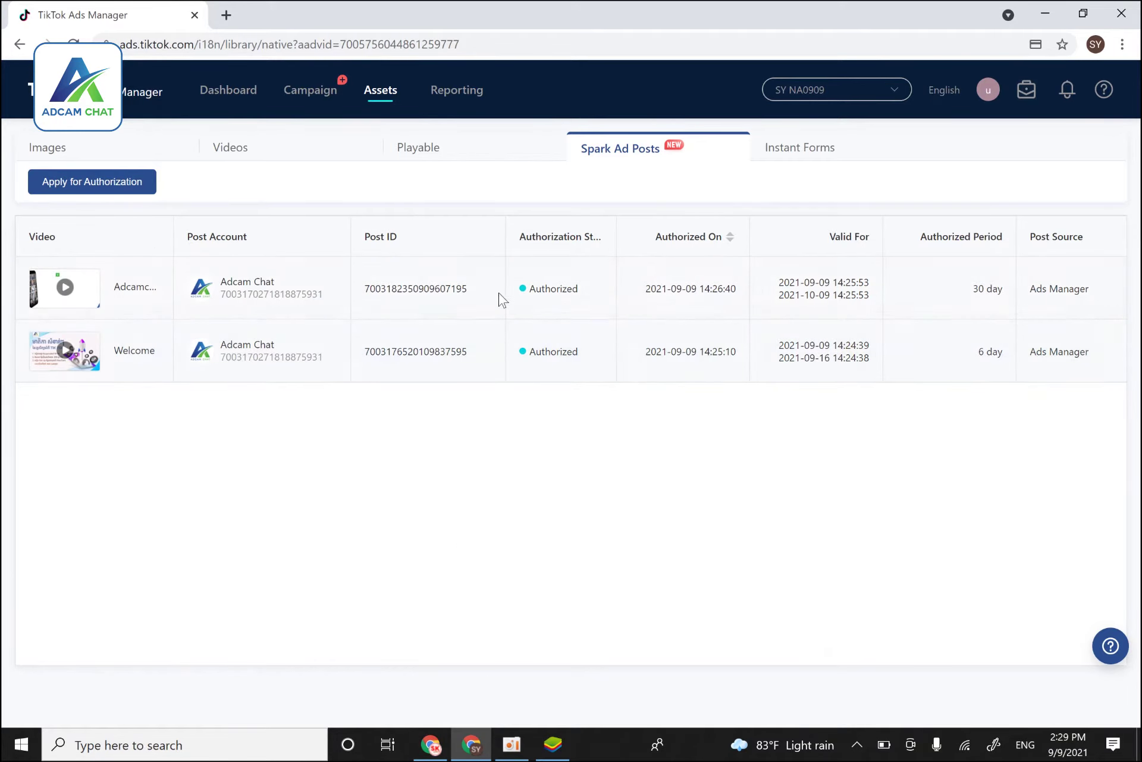
- Start creating a new ad campaign from the campaign overview
left_click(319, 94)
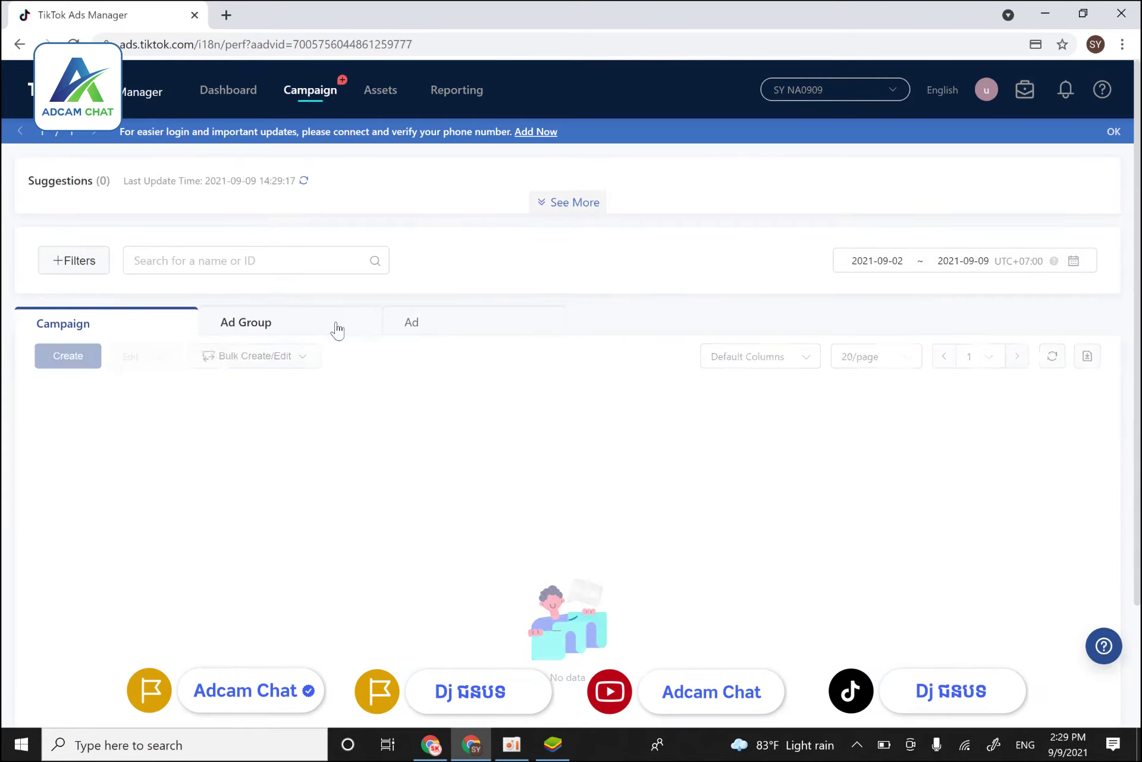
left_click(75, 363)
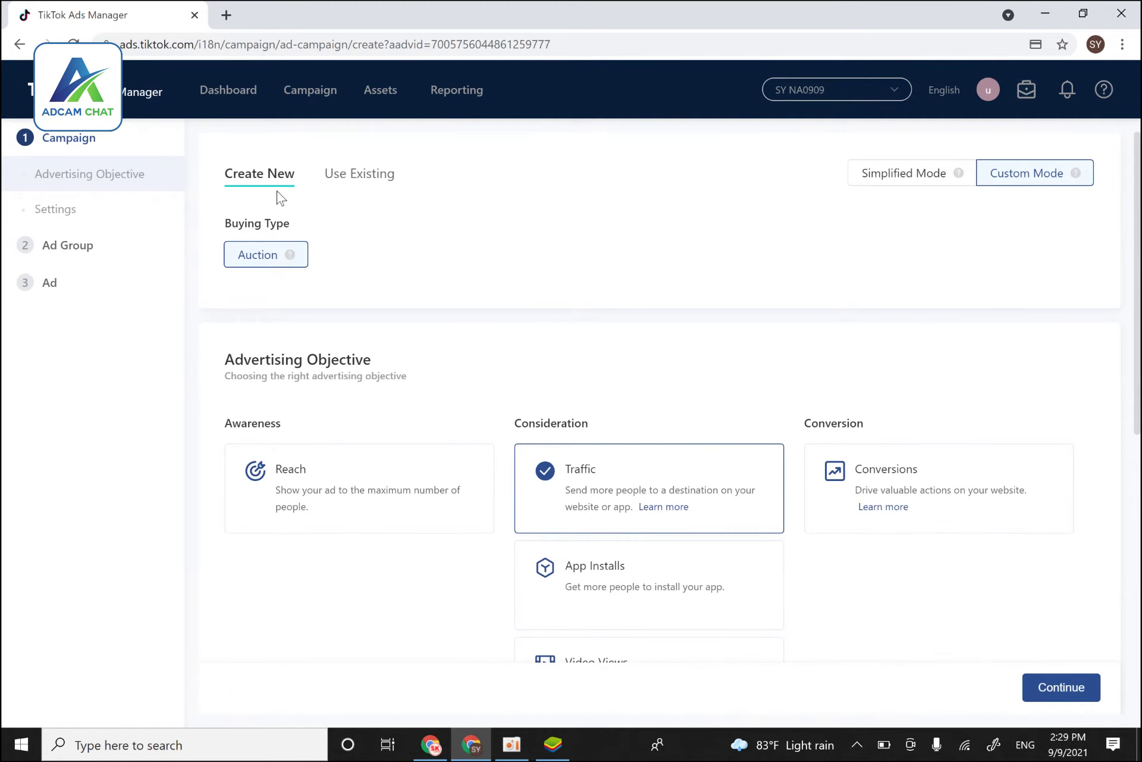
- Review the buying type and the available advertising objectives for the new campaign
scroll(560, 453, "down", 4)
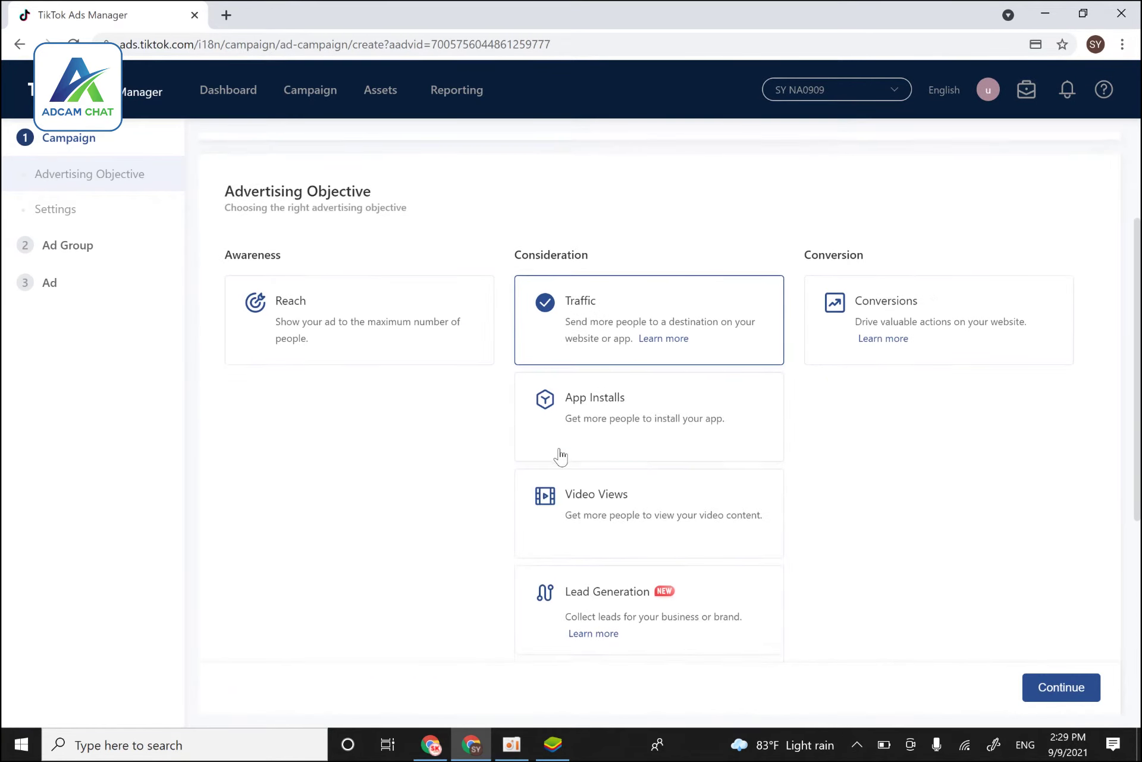
scroll(546, 464, "up", 4)
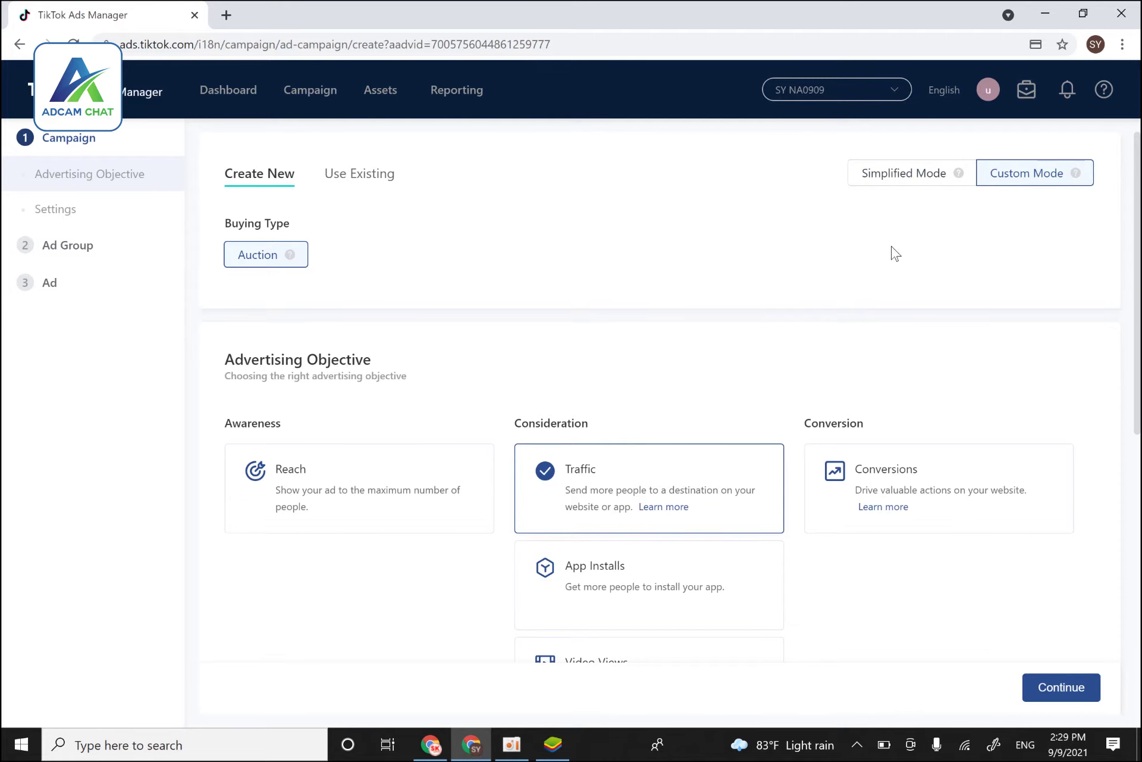
scroll(422, 494, "down", 3)
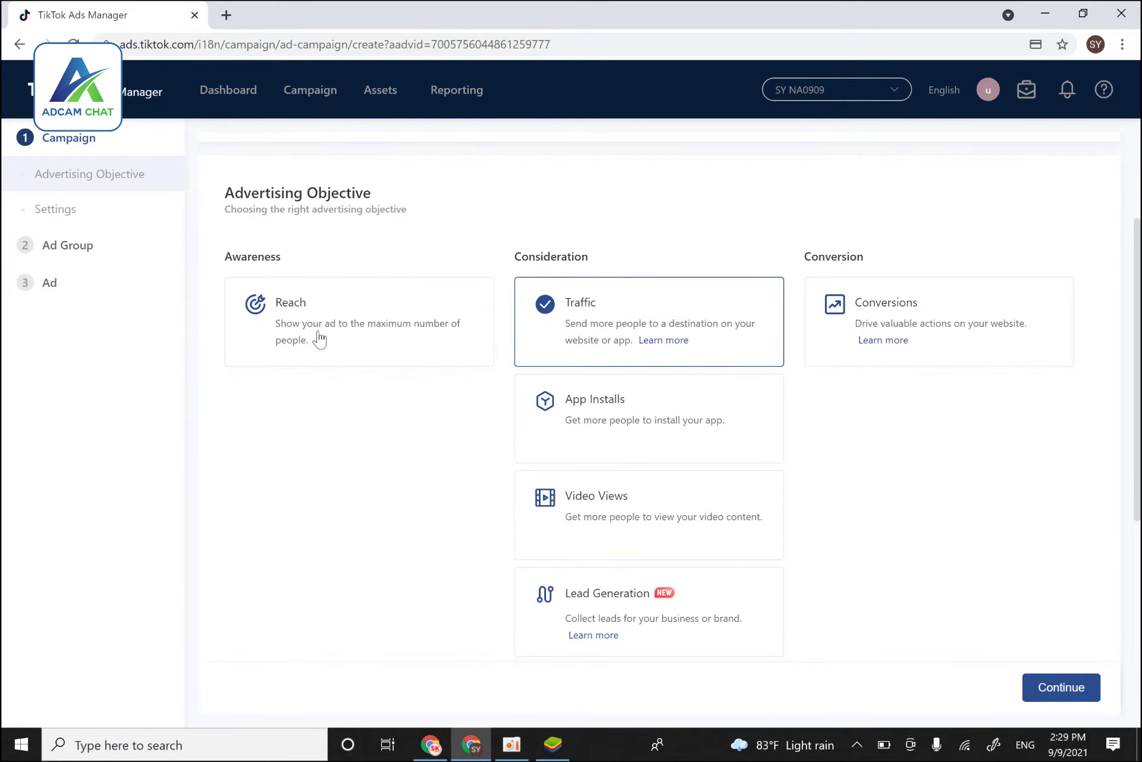
scroll(833, 345, "up", 3)
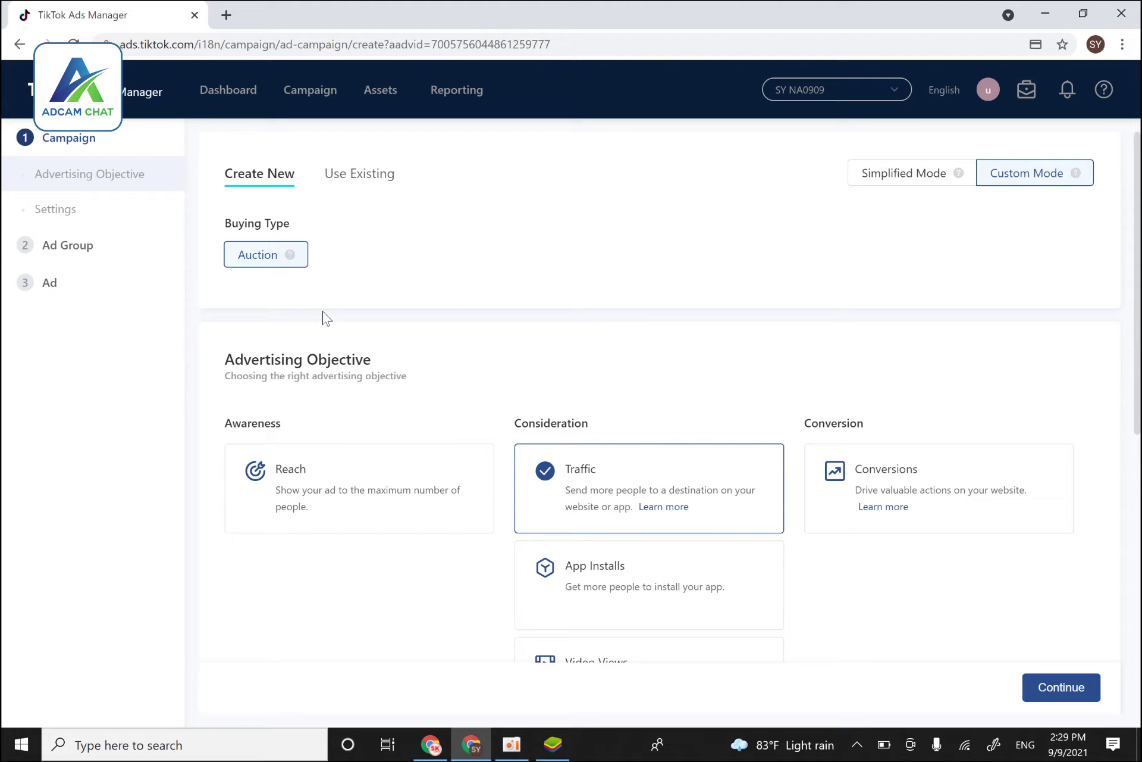
scroll(537, 257, "down", 1)
scroll(714, 214, "up", 1)
scroll(502, 336, "down", 4)
scroll(504, 351, "up", 4)
- Check the list of existing campaigns, and return to creating a new campaign by continuing from the last edit
left_click(367, 178)
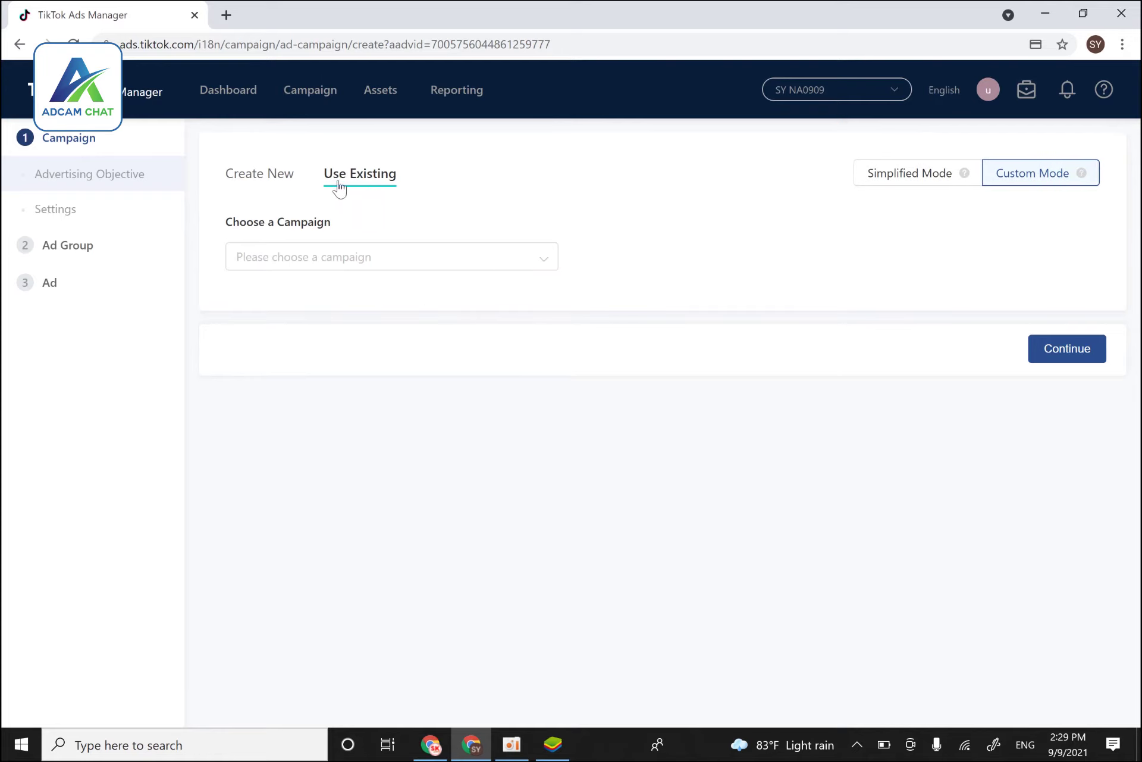
left_click(523, 260)
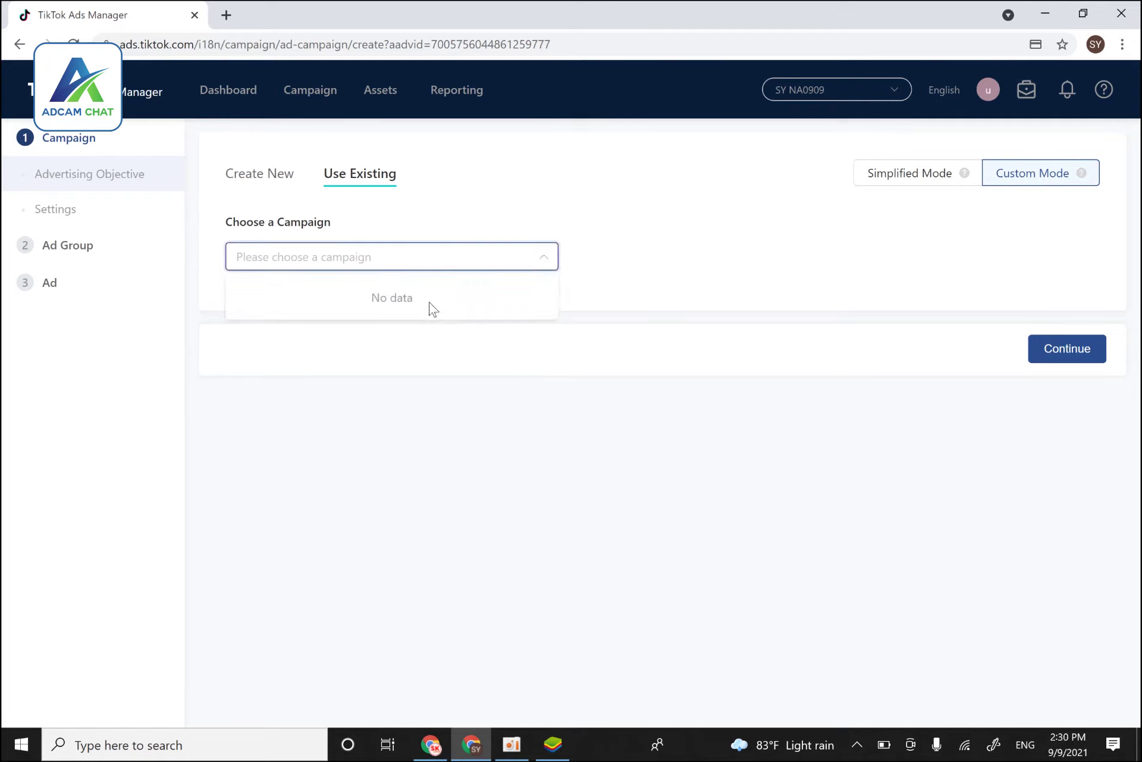
left_click(545, 262)
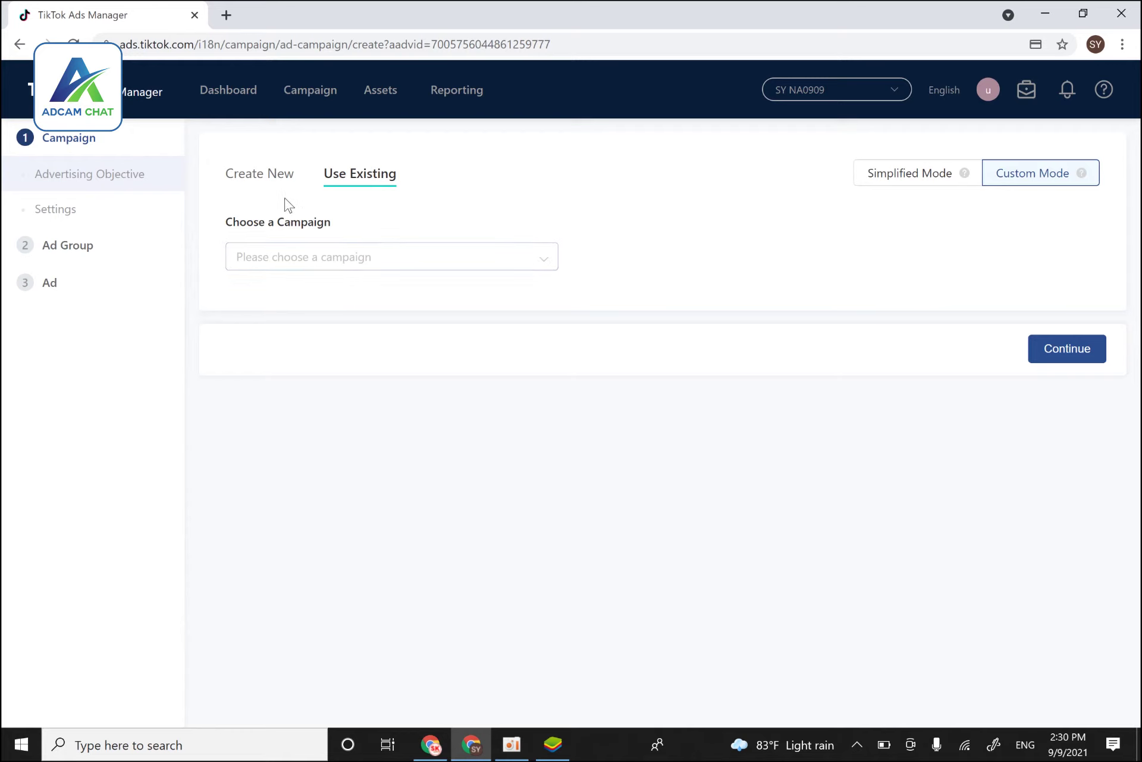
left_click(270, 176)
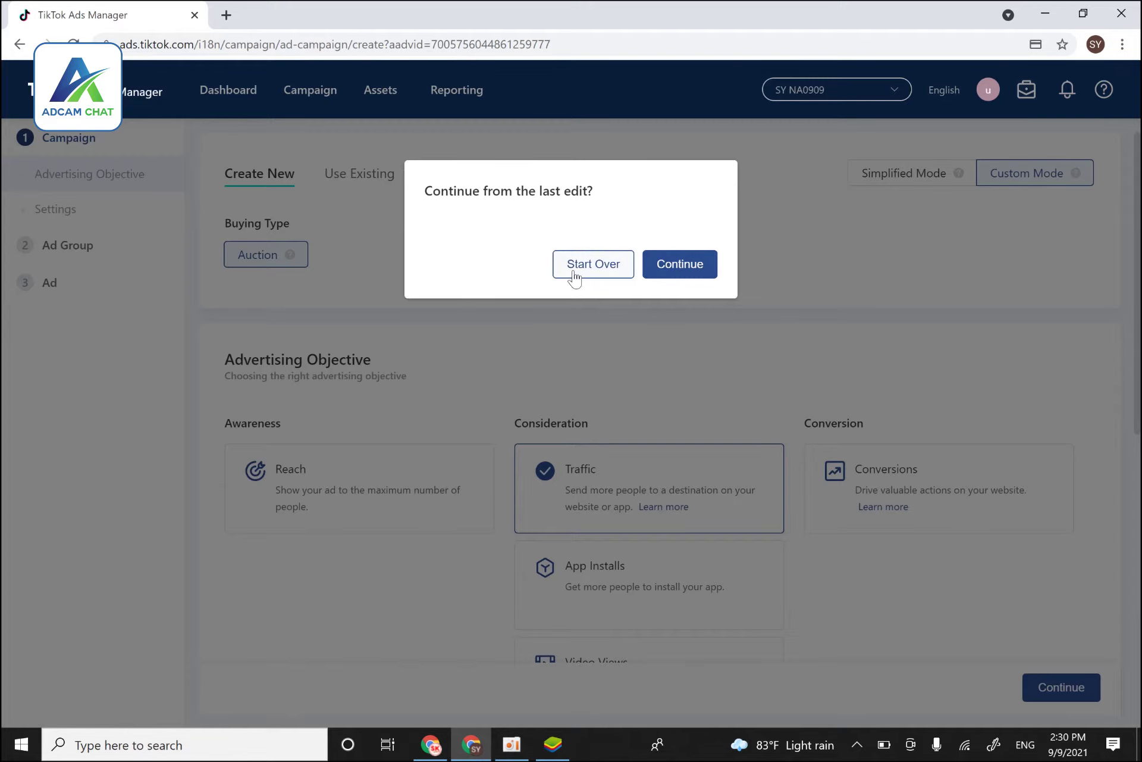
left_click(689, 275)
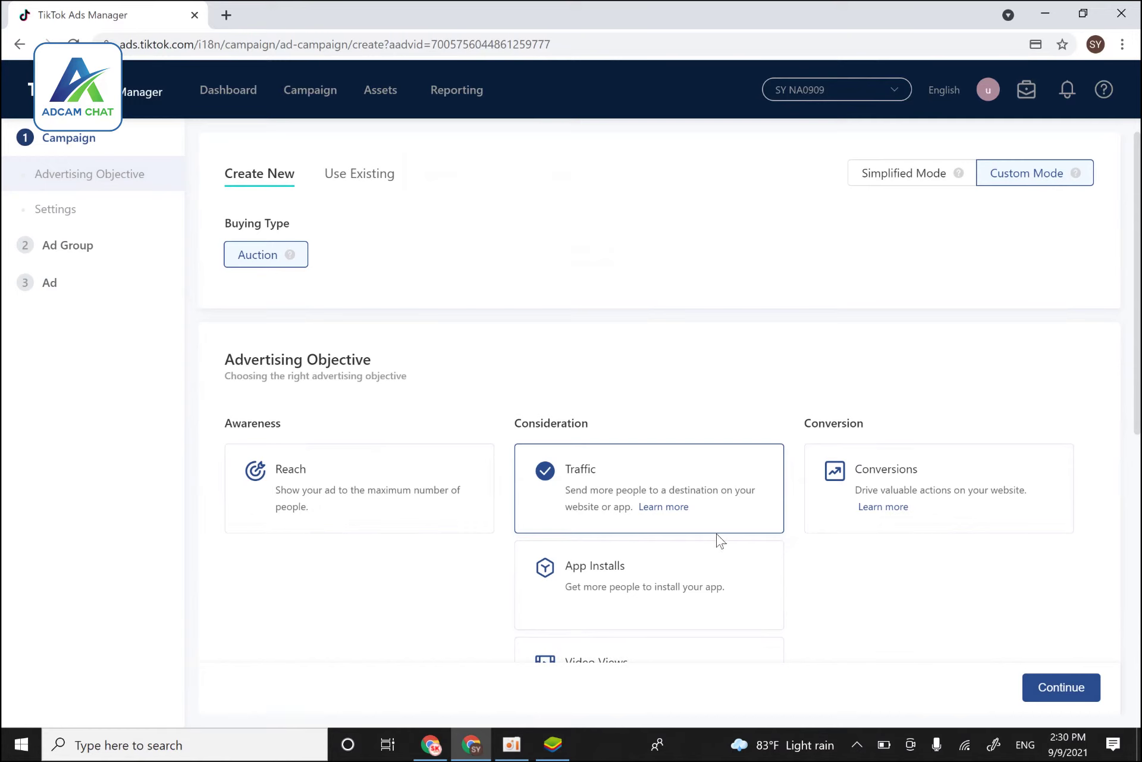
- Compare the Reach and Video Views advertising objectives by alternating between them, ending on Video Views
scroll(258, 331, "down", 2)
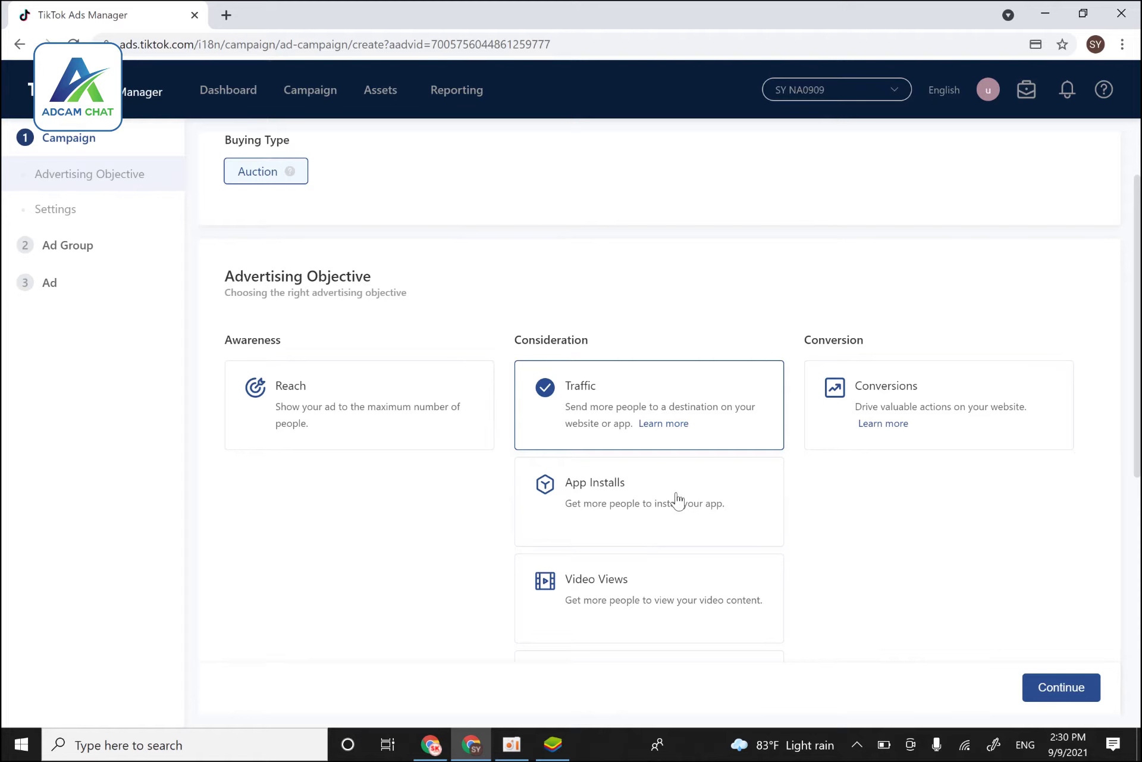
scroll(310, 357, "down", 1)
scroll(309, 357, "down", 1)
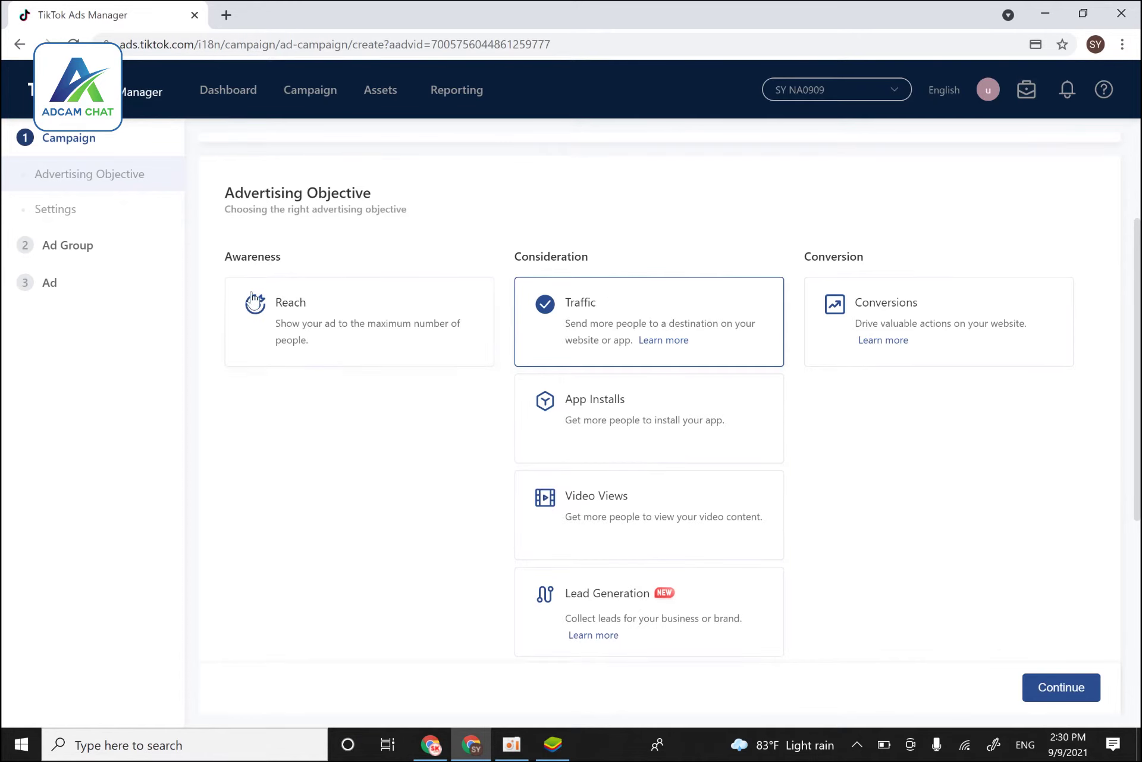
scroll(349, 310, "up", 1)
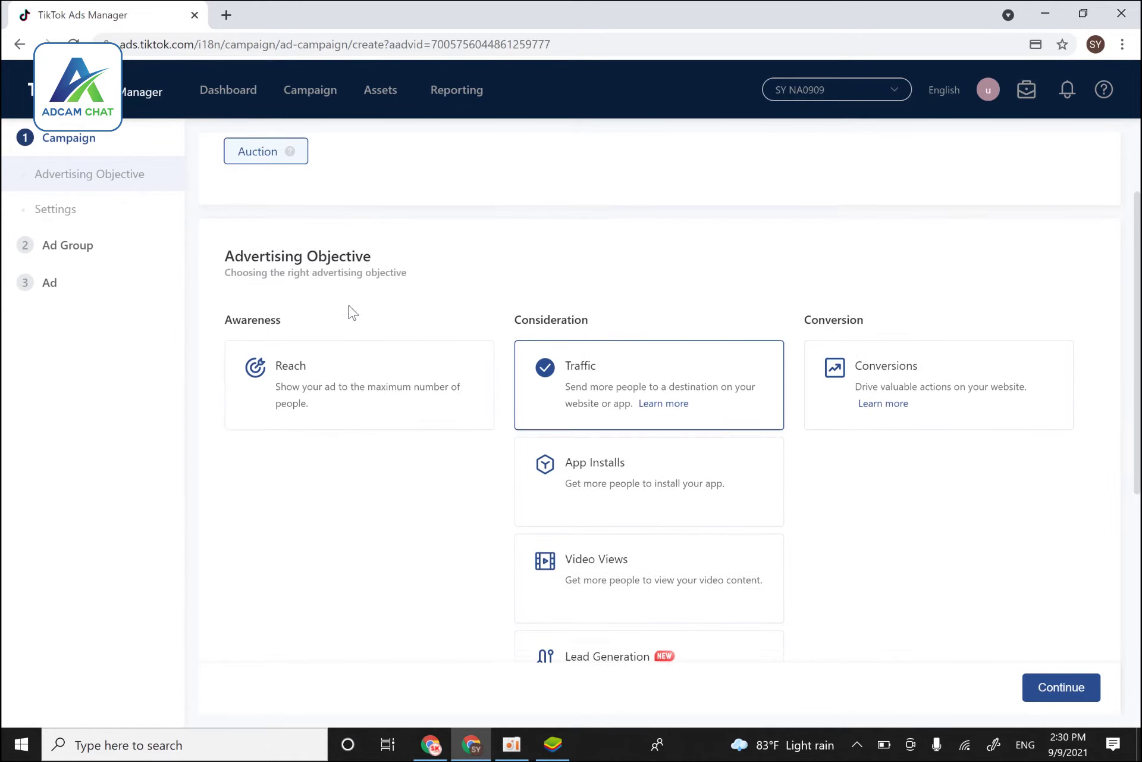
left_click(323, 420)
left_click(613, 586)
scroll(525, 437, "down", 1)
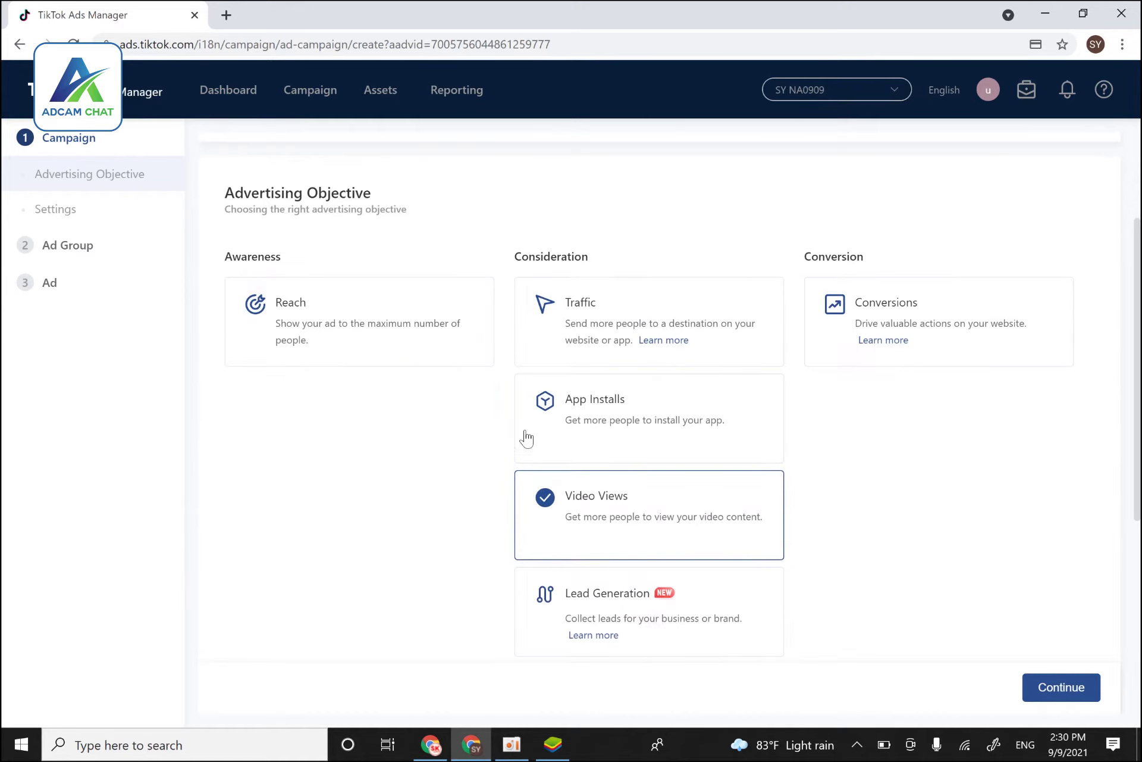
left_click(353, 311)
left_click(621, 512)
left_click(386, 354)
left_click(630, 511)
scroll(681, 484, "down", 3)
scroll(681, 484, "up", 3)
scroll(818, 495, "up", 1)
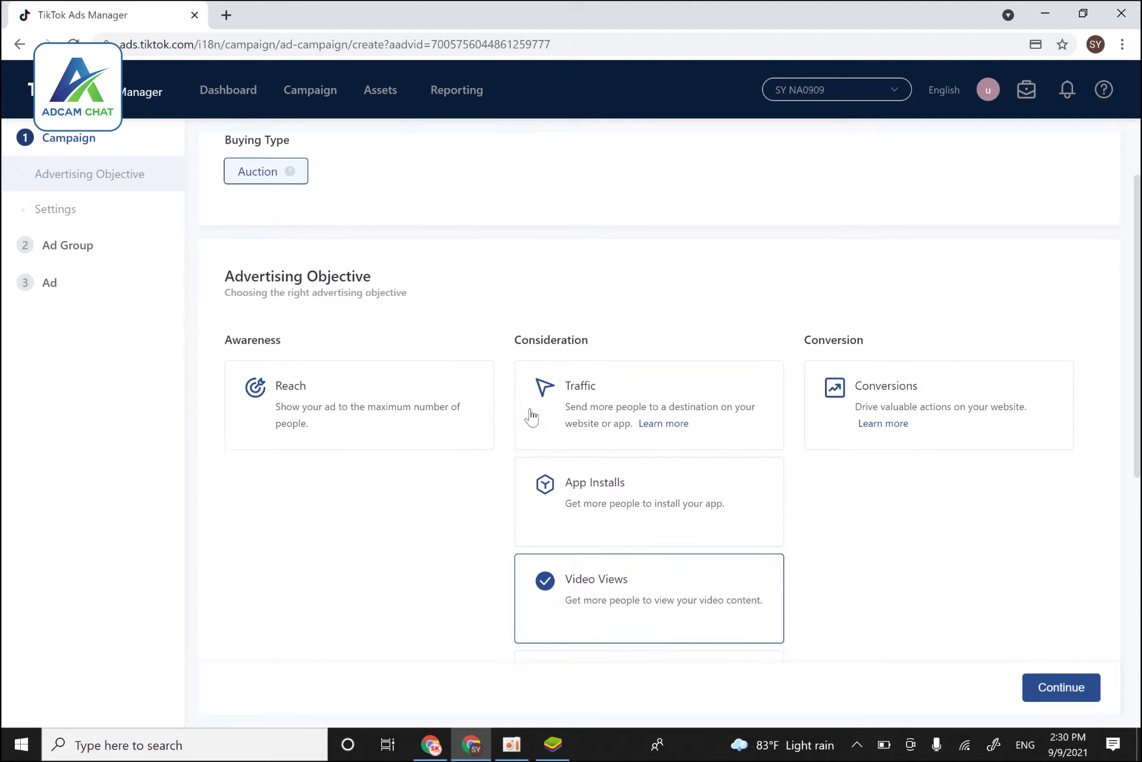
- Select Traffic as the campaign's advertising objective and look over the other consideration objectives
left_click(736, 392)
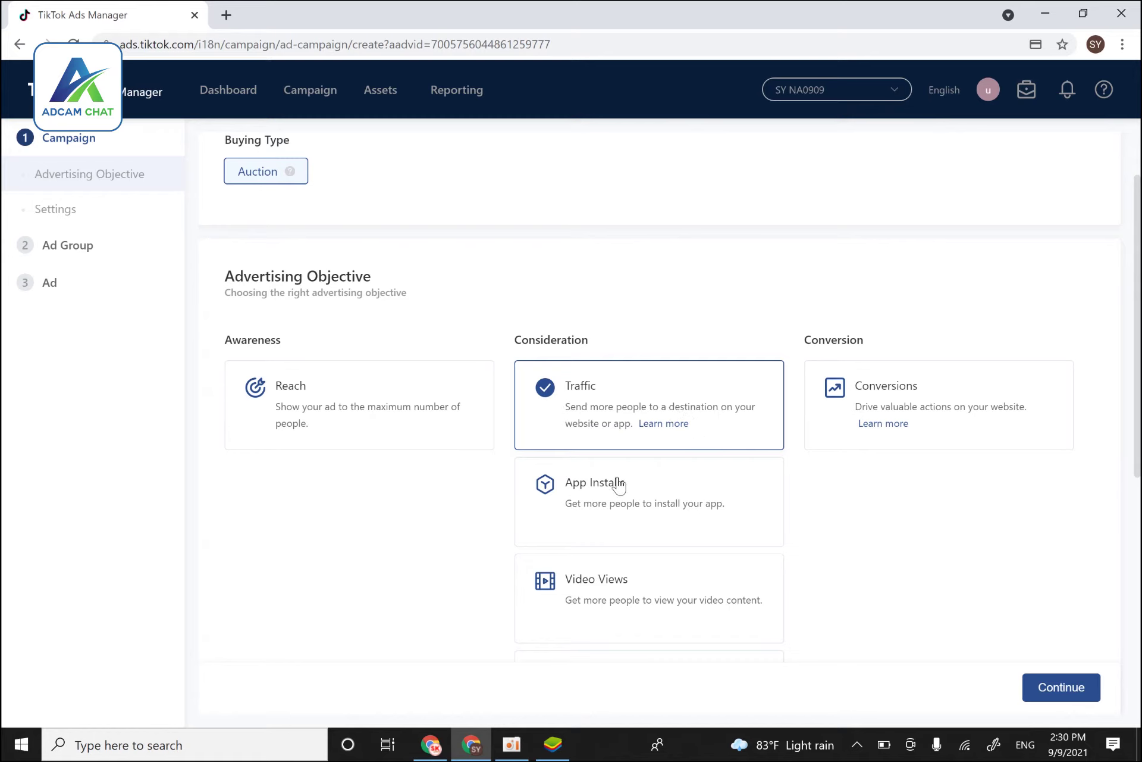
scroll(655, 525, "down", 3)
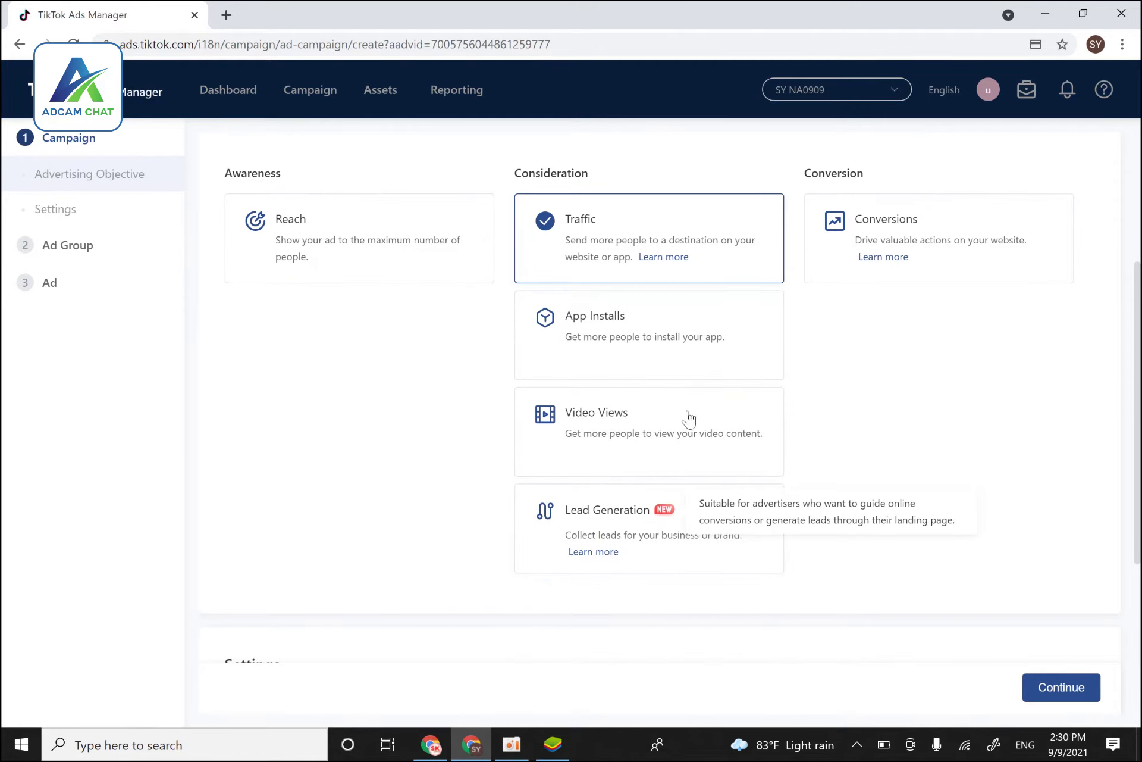
scroll(686, 421, "up", 2)
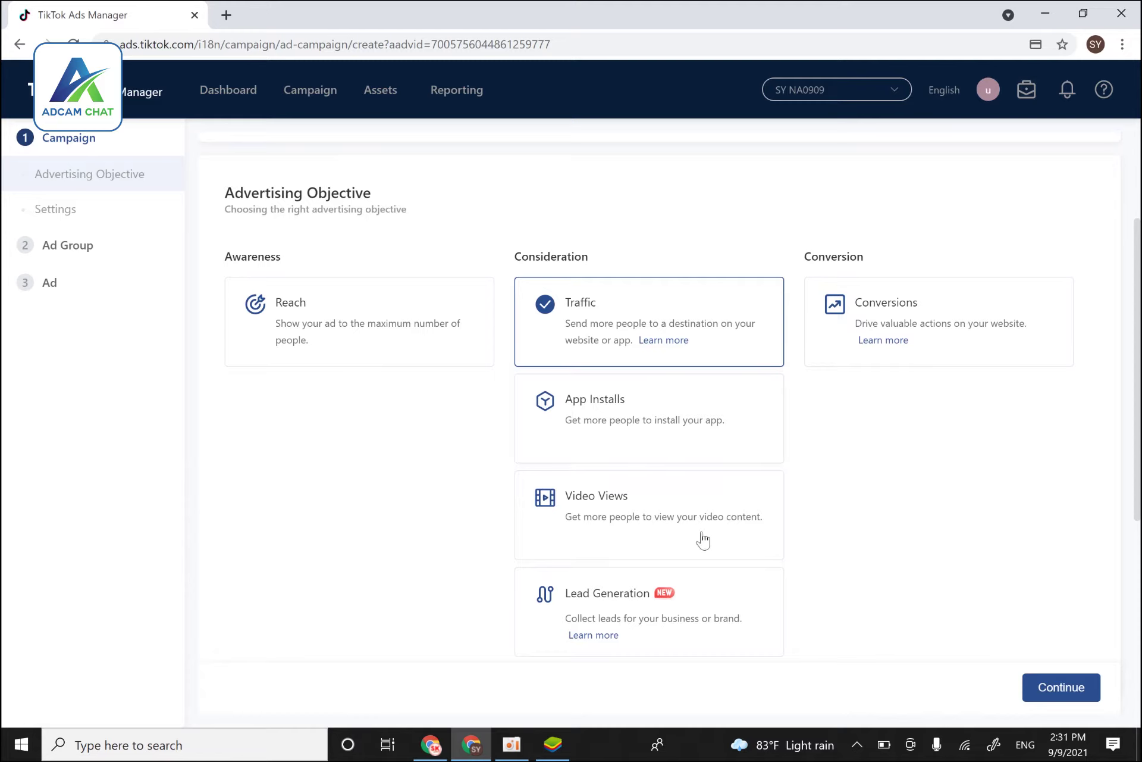
- Try the Video Views, App Installs and Reach objectives in turn, ending on Lead Generation
left_click(570, 527)
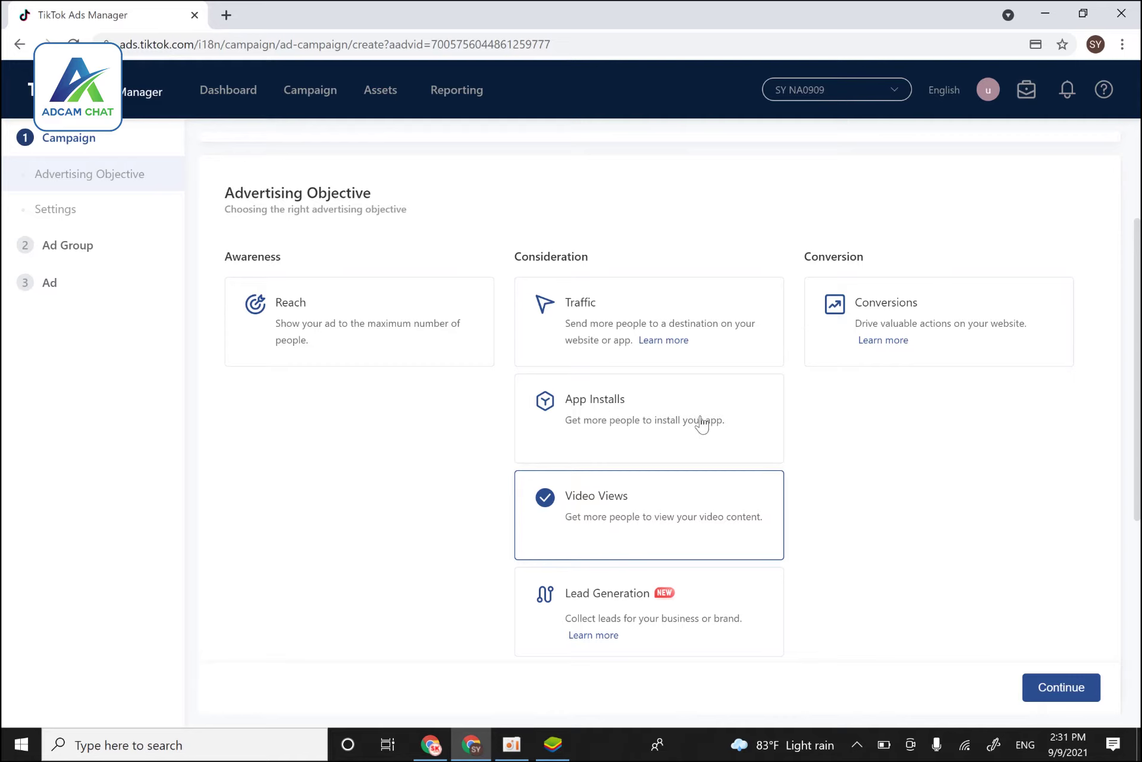
left_click(645, 409)
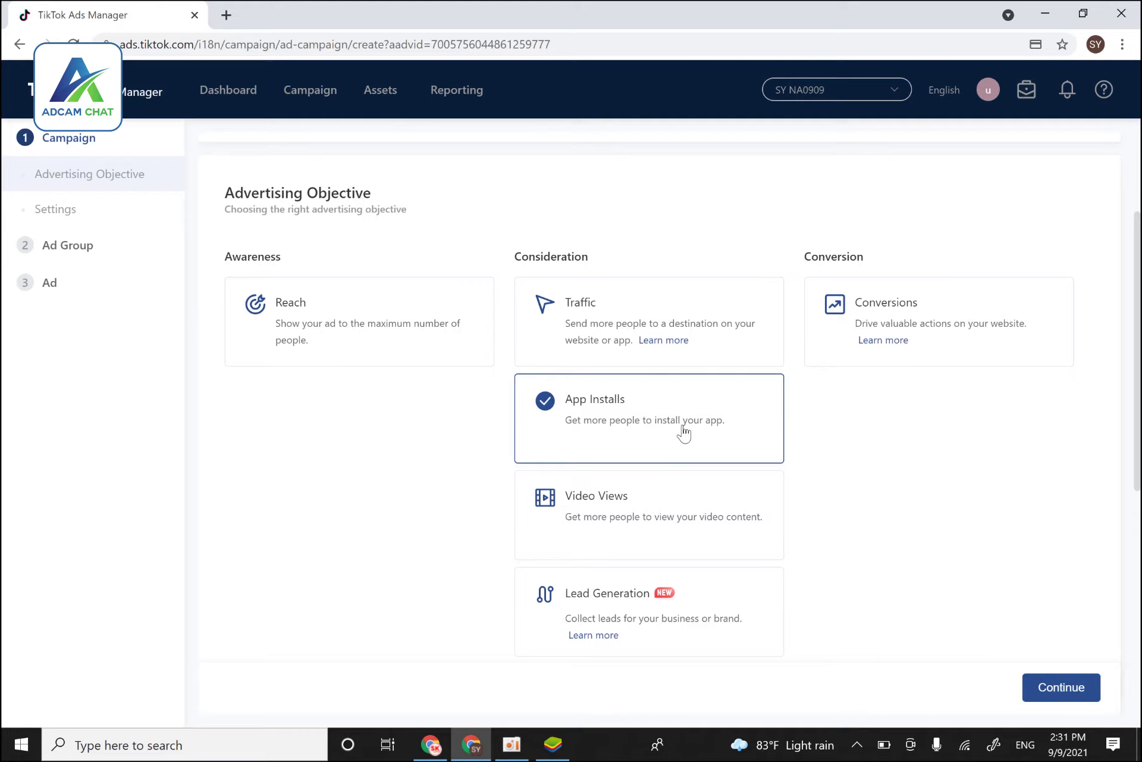
left_click(665, 530)
left_click(324, 341)
left_click(693, 537)
left_click(691, 619)
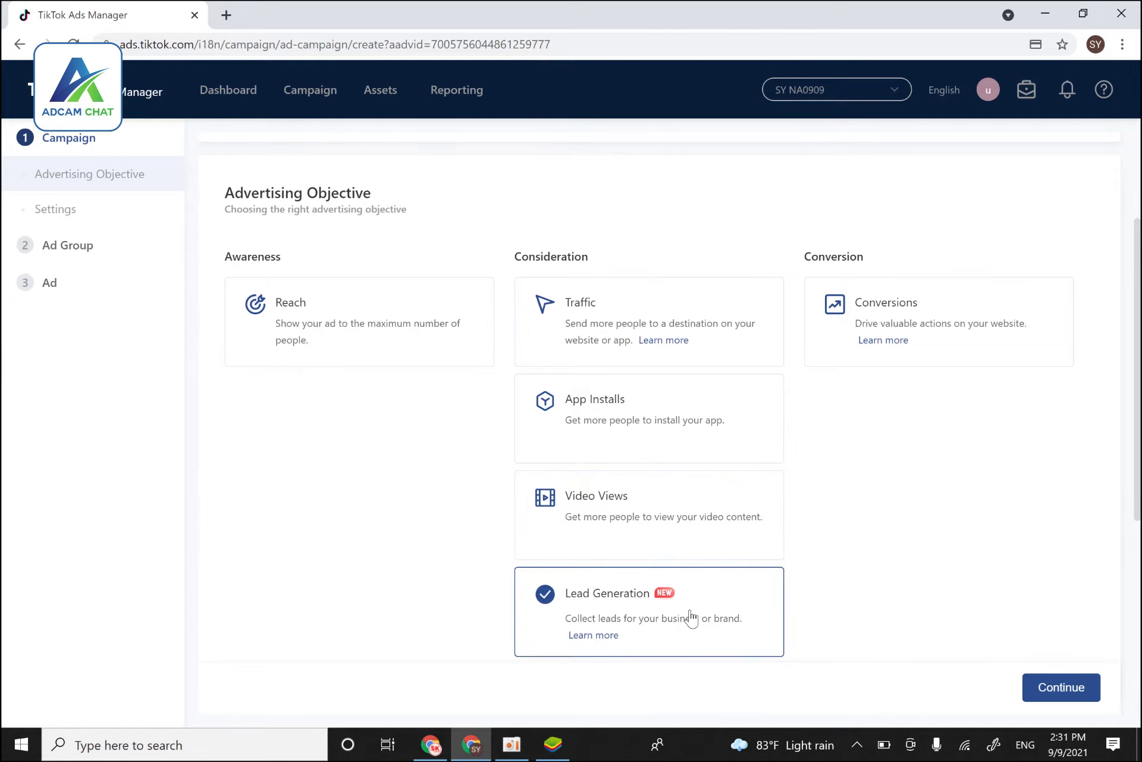
- Set the campaign's advertising objective to Conversions
scroll(692, 613, "down", 1)
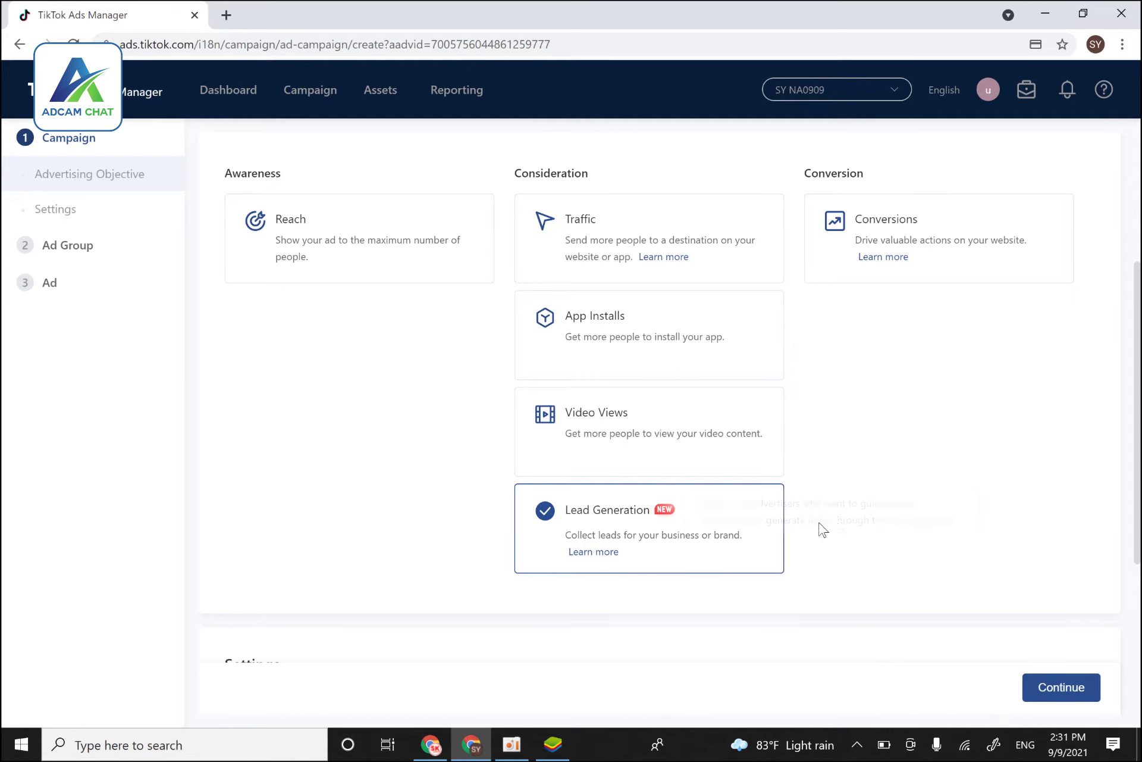
scroll(835, 529, "up", 2)
scroll(839, 437, "down", 2)
left_click(961, 235)
scroll(1032, 300, "up", 2)
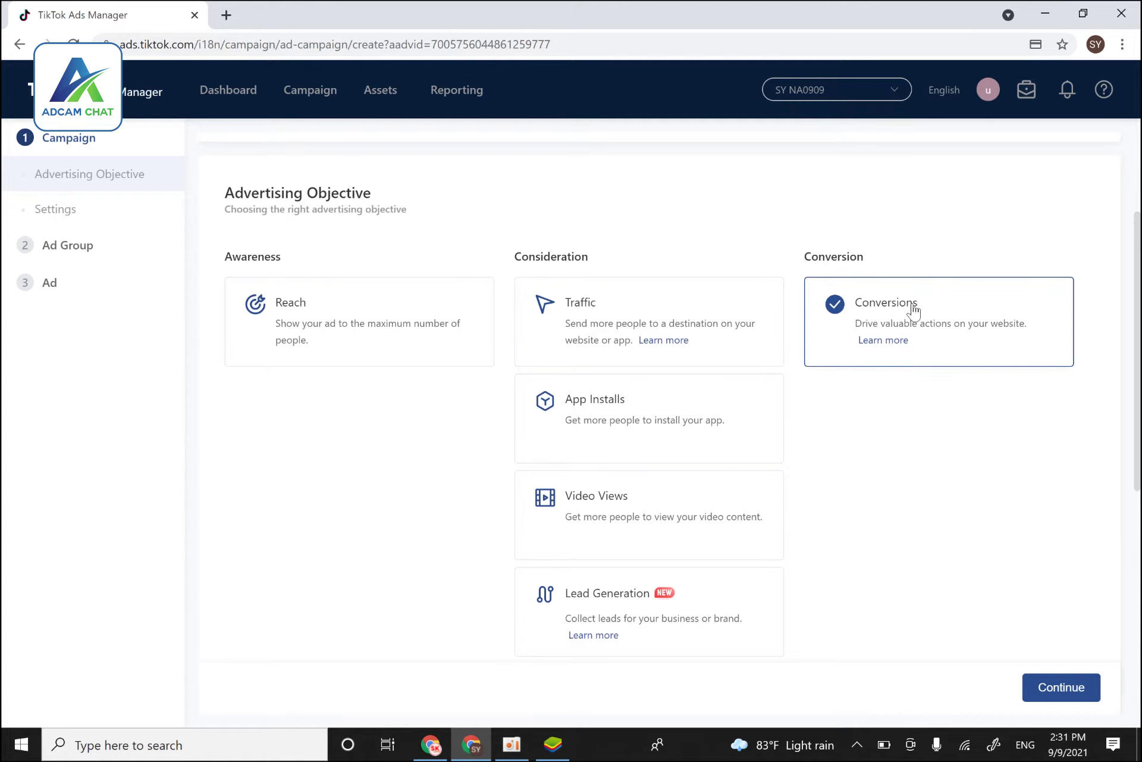
- Try the Video Views, Reach and Conversions advertising objectives in turn, ending on Traffic
left_click(628, 536)
left_click(356, 326)
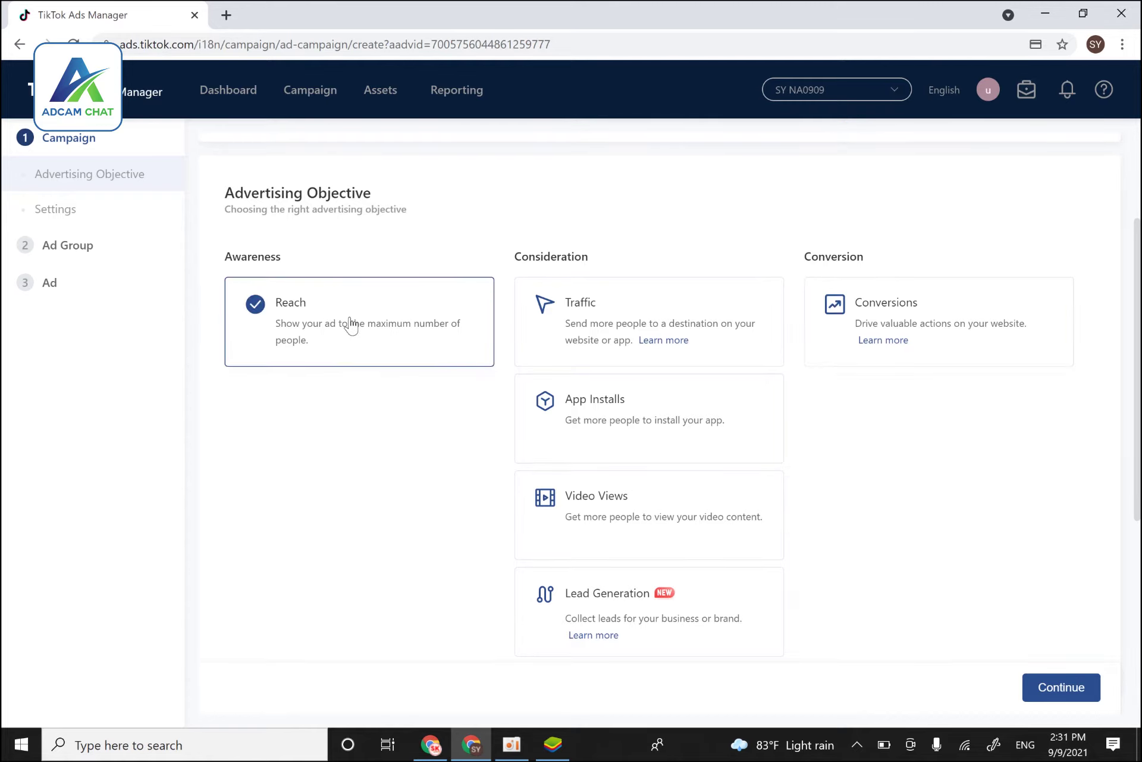
left_click(930, 324)
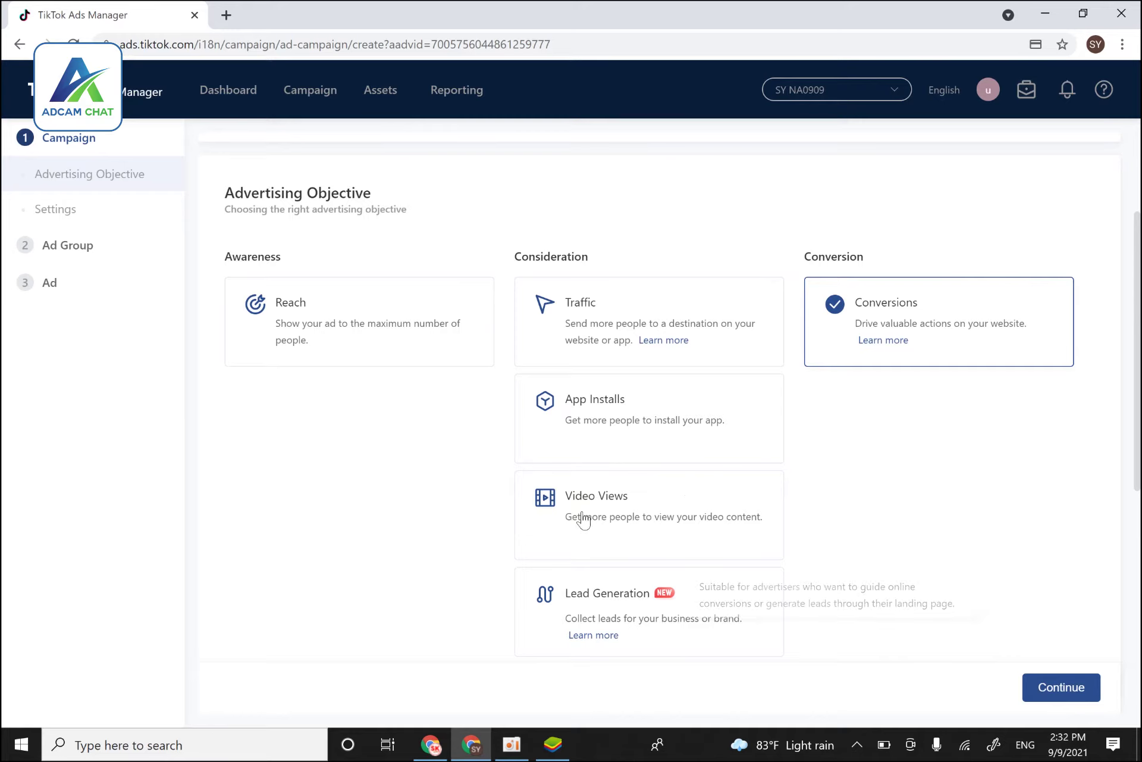
left_click(637, 514)
left_click(348, 342)
left_click(671, 528)
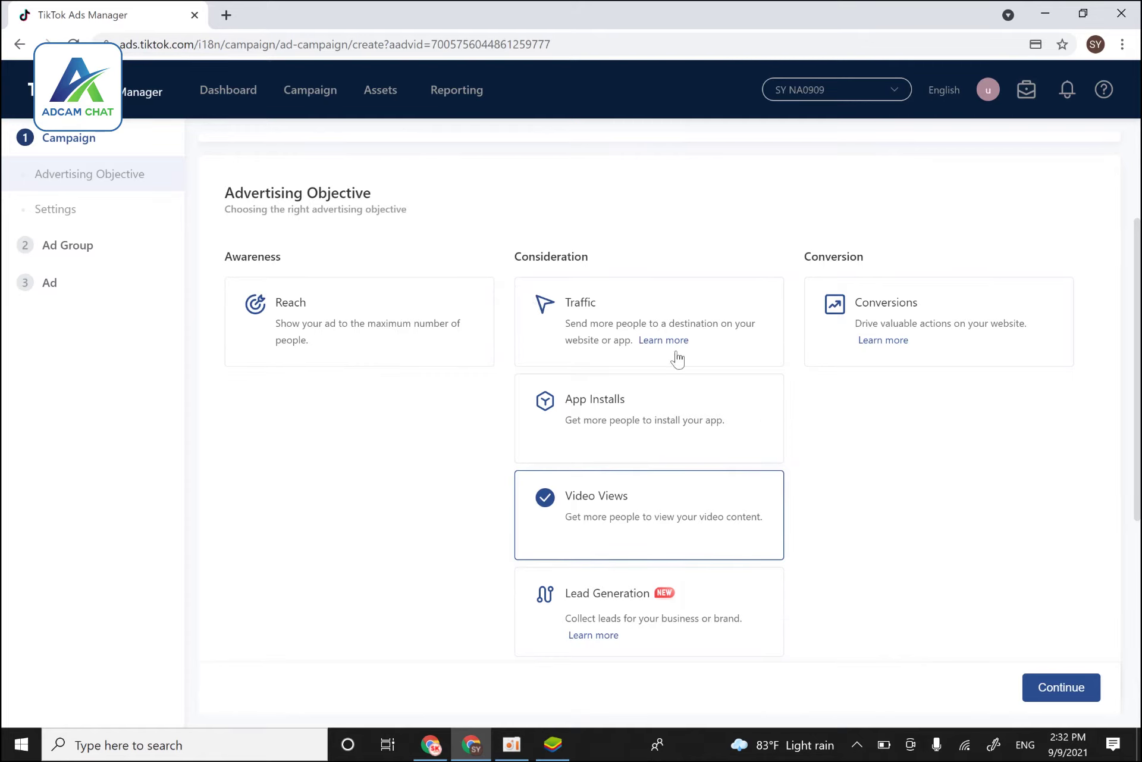
left_click(648, 305)
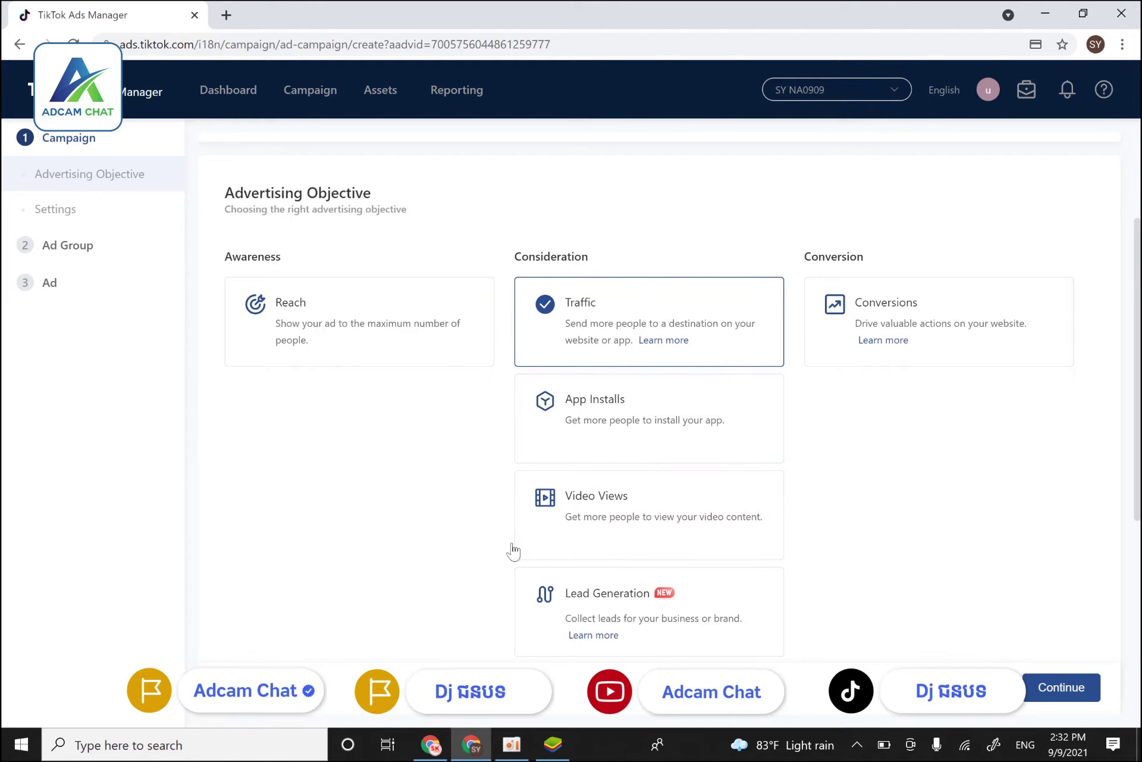
- Set the campaign's advertising objective to Video Views and continue to the ad group setup
left_click(620, 525)
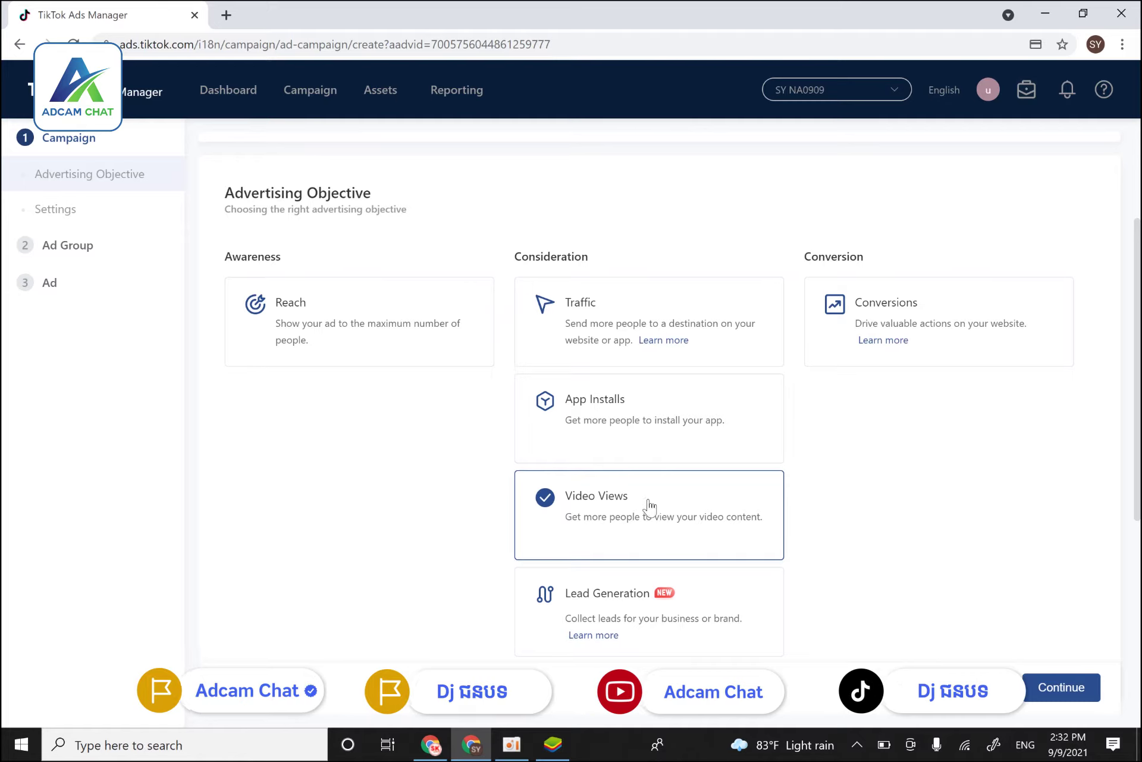
scroll(657, 505, "down", 1)
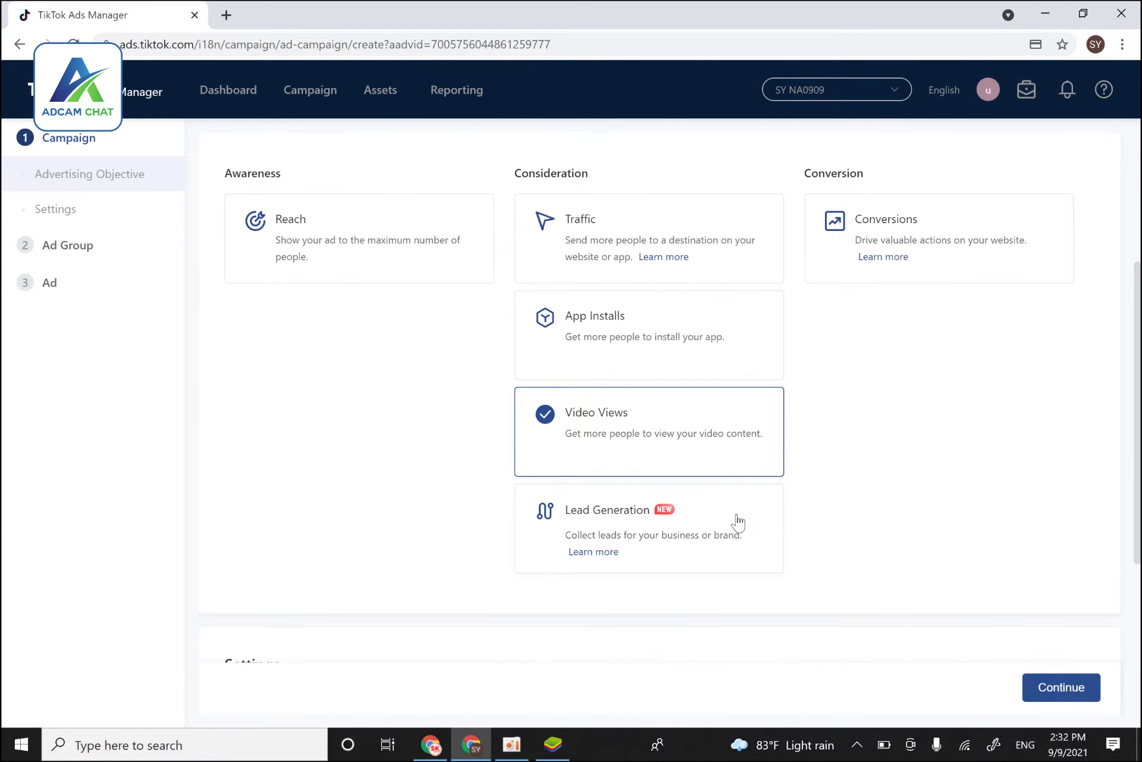
left_click(1066, 686)
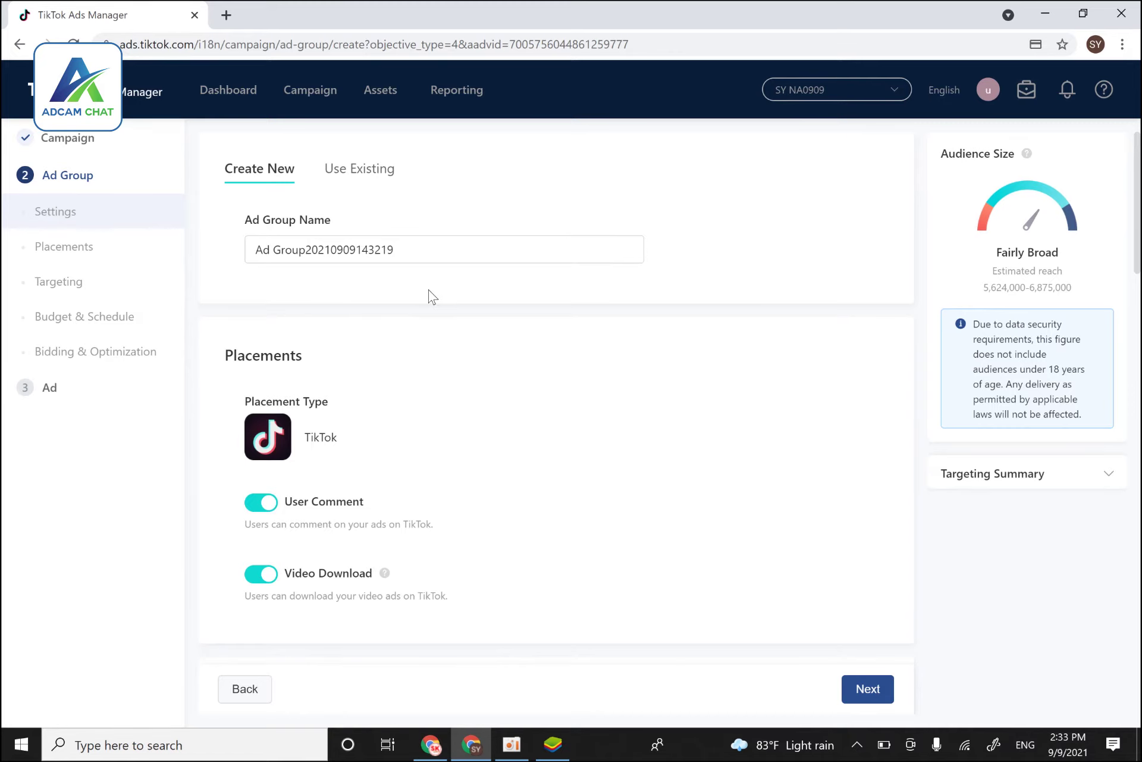
- Look over the new ad group's name, placement and targeting settings
scroll(429, 303, "down", 1)
scroll(485, 440, "up", 1)
scroll(462, 446, "down", 2)
scroll(459, 452, "up", 2)
scroll(520, 354, "down", 4)
scroll(560, 410, "up", 4)
scroll(583, 398, "down", 1)
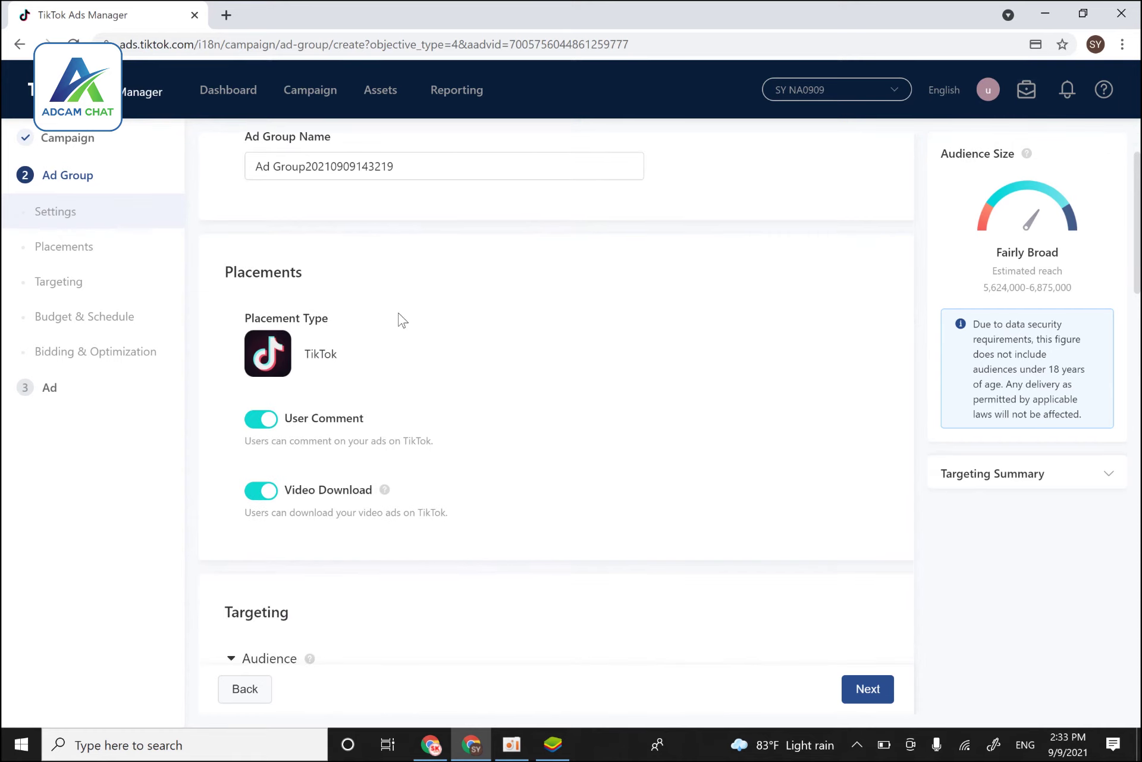
scroll(398, 320, "up", 1)
left_click(416, 252)
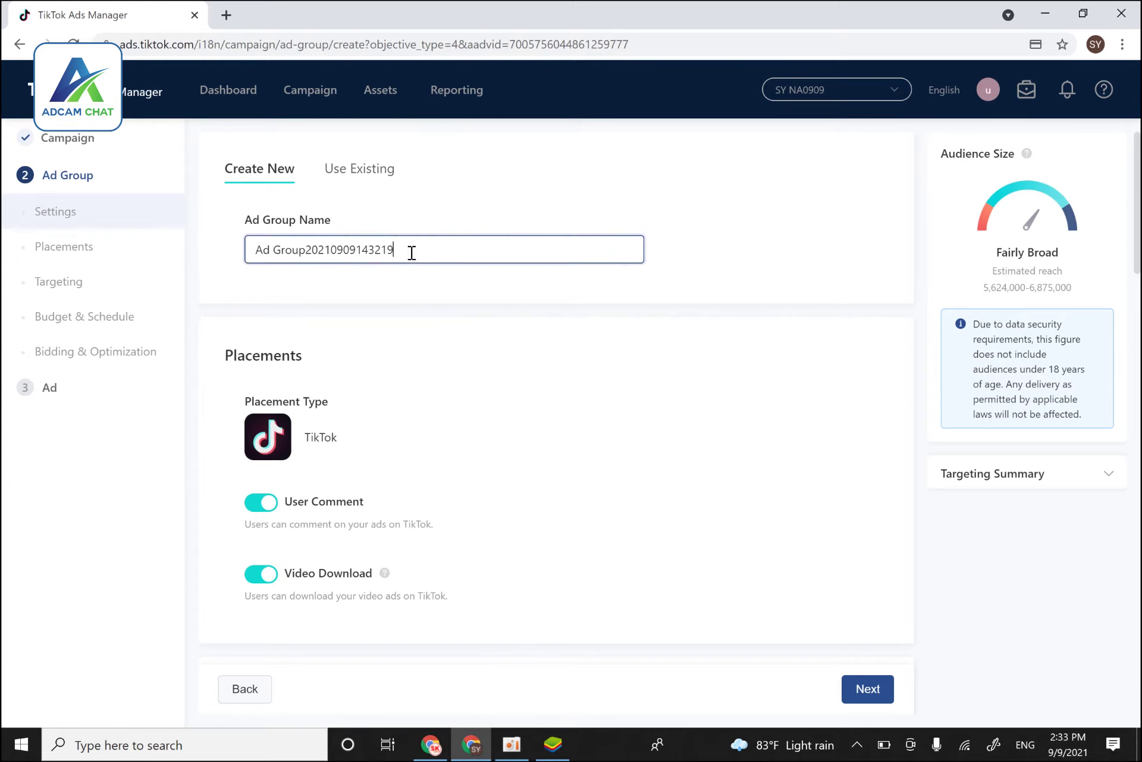
left_click_drag(412, 252, 255, 272)
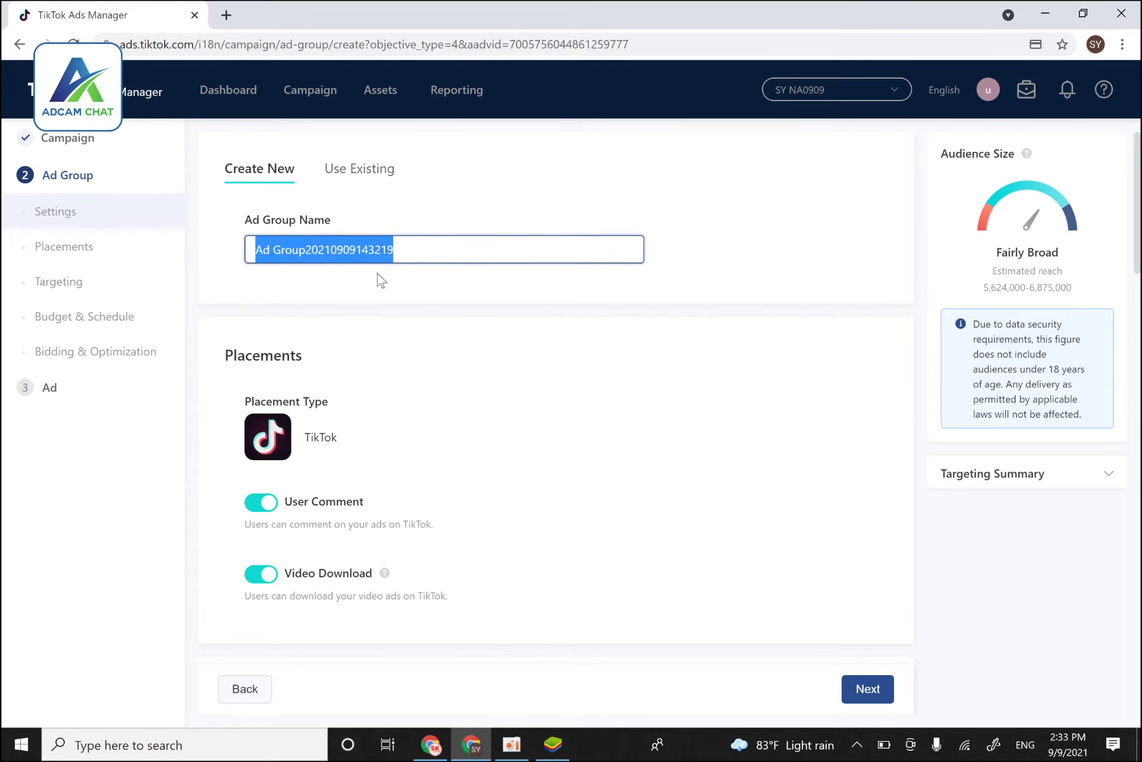
- Return to the campaign settings, rename the campaign as Adcam Chat 01, and continue to the ad group setup
left_click(20, 47)
scroll(446, 352, "down", 5)
scroll(454, 381, "down", 2)
left_click_drag(408, 454, 203, 446)
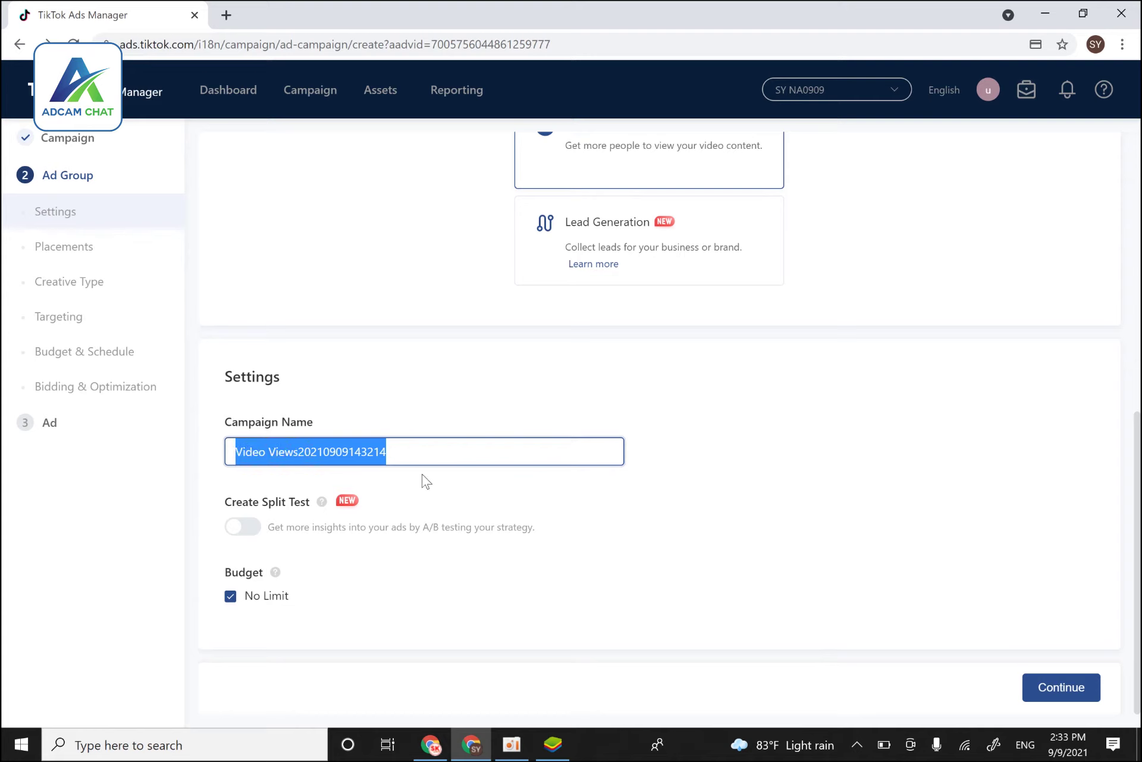
type("Adcam Chat 01")
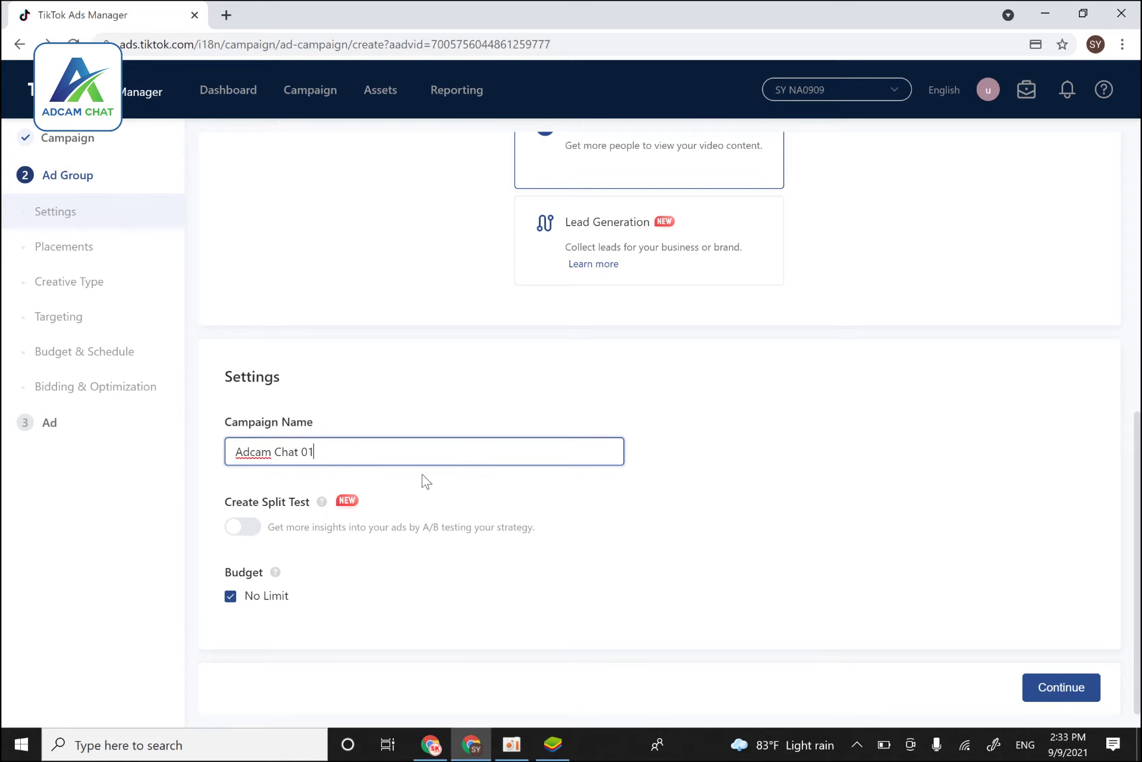
scroll(427, 481, "up", 3)
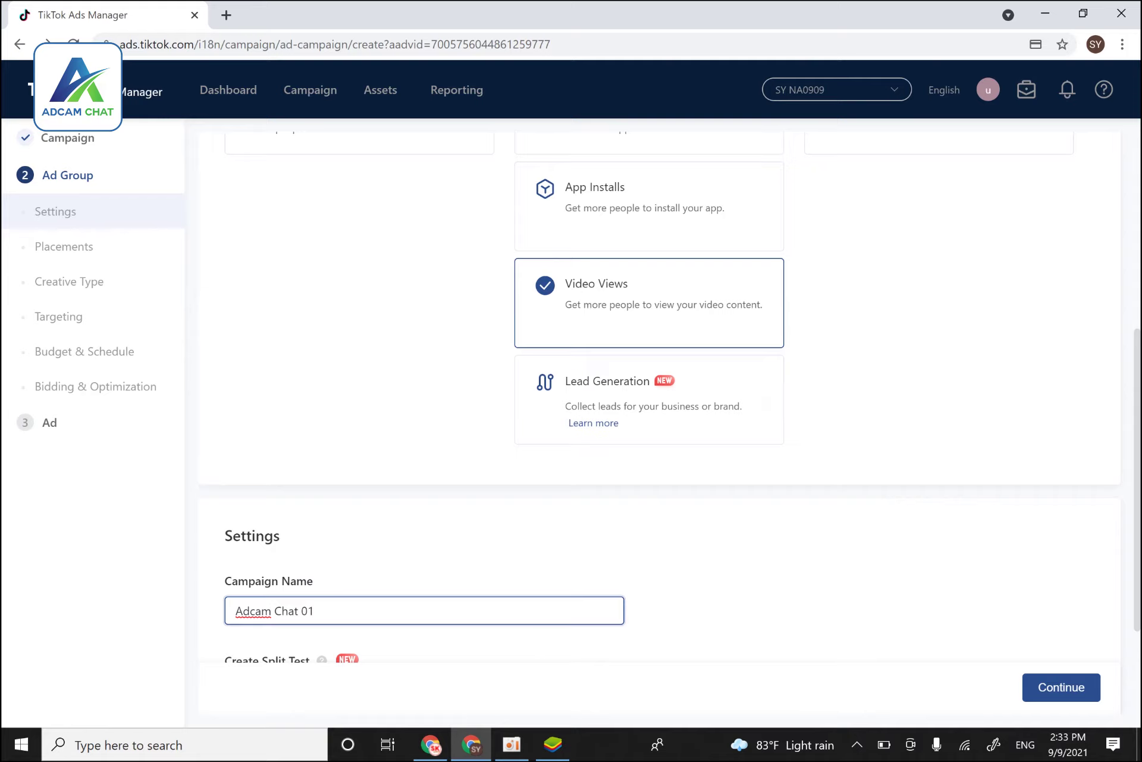
left_click(1061, 687)
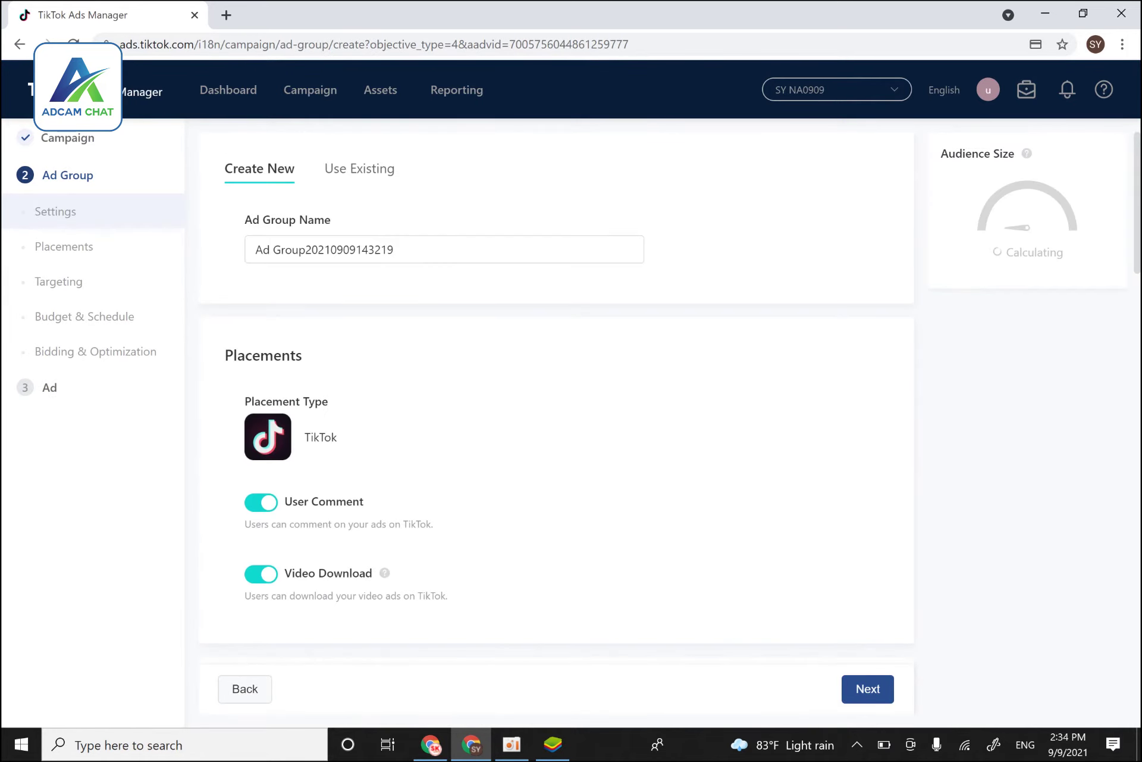
- Name the ad group AD 01
left_click(414, 249)
left_click_drag(413, 249, 249, 262)
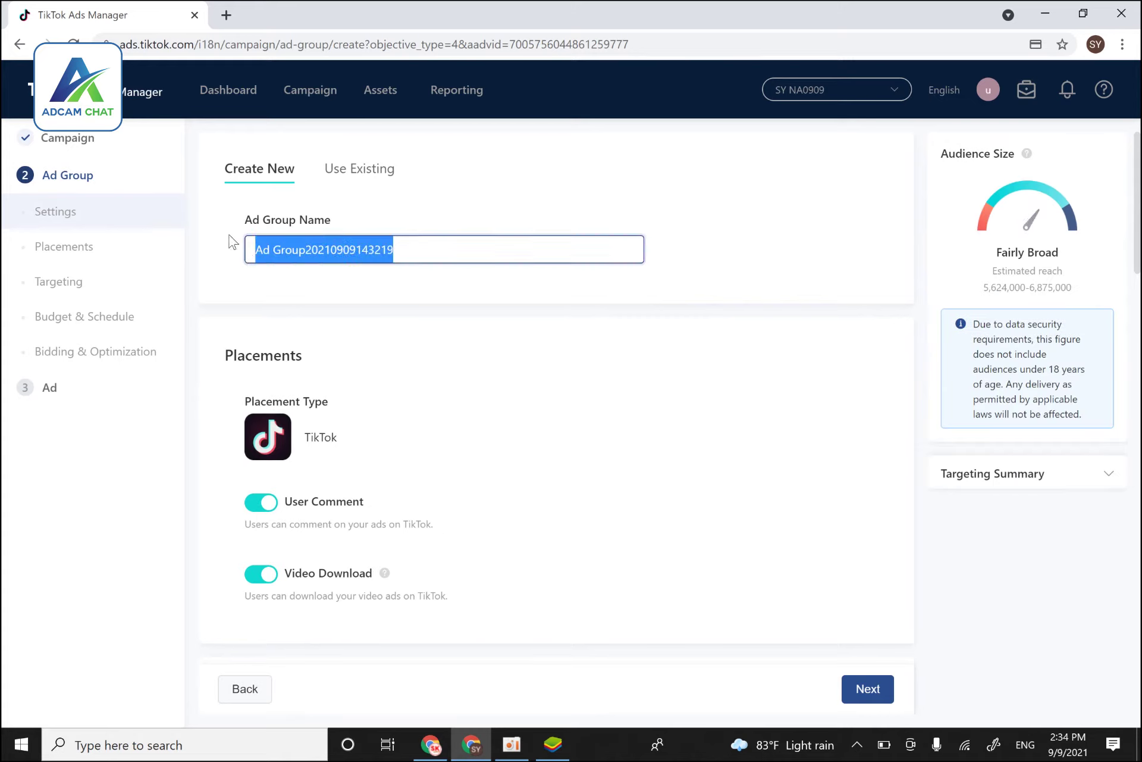
type("AD 01")
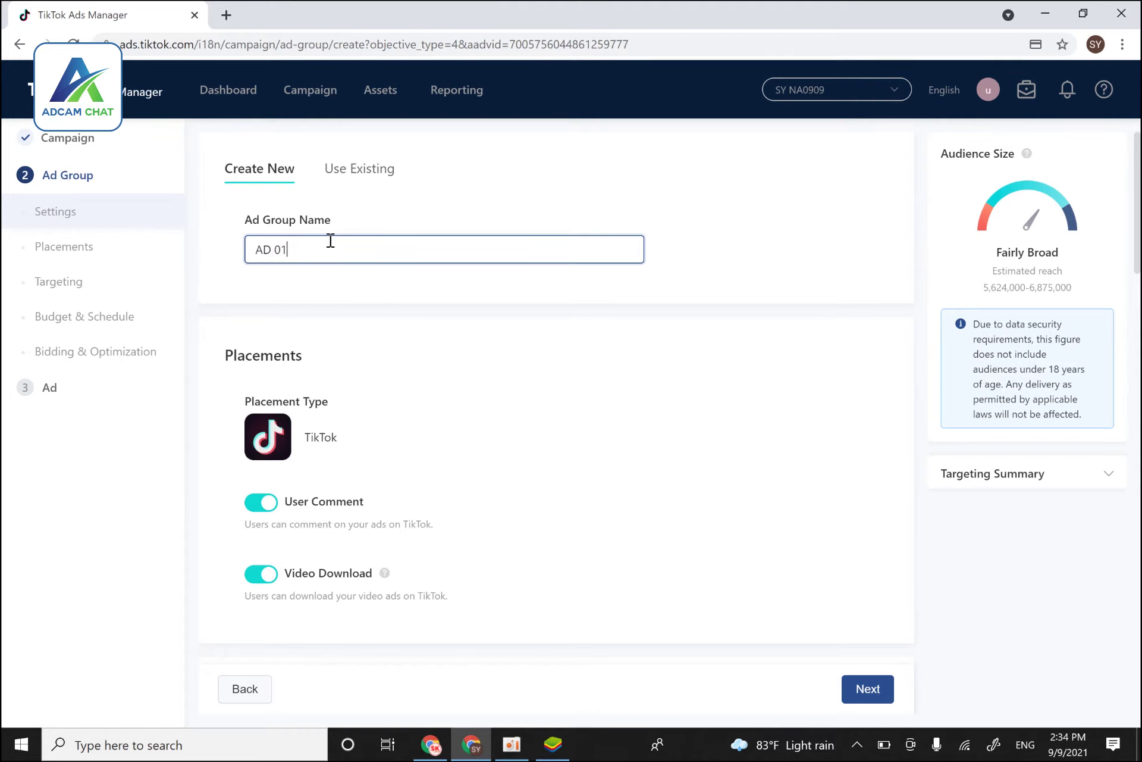
- Review the ad group's placement type and its User Comment and Video Download options
scroll(551, 346, "down", 4)
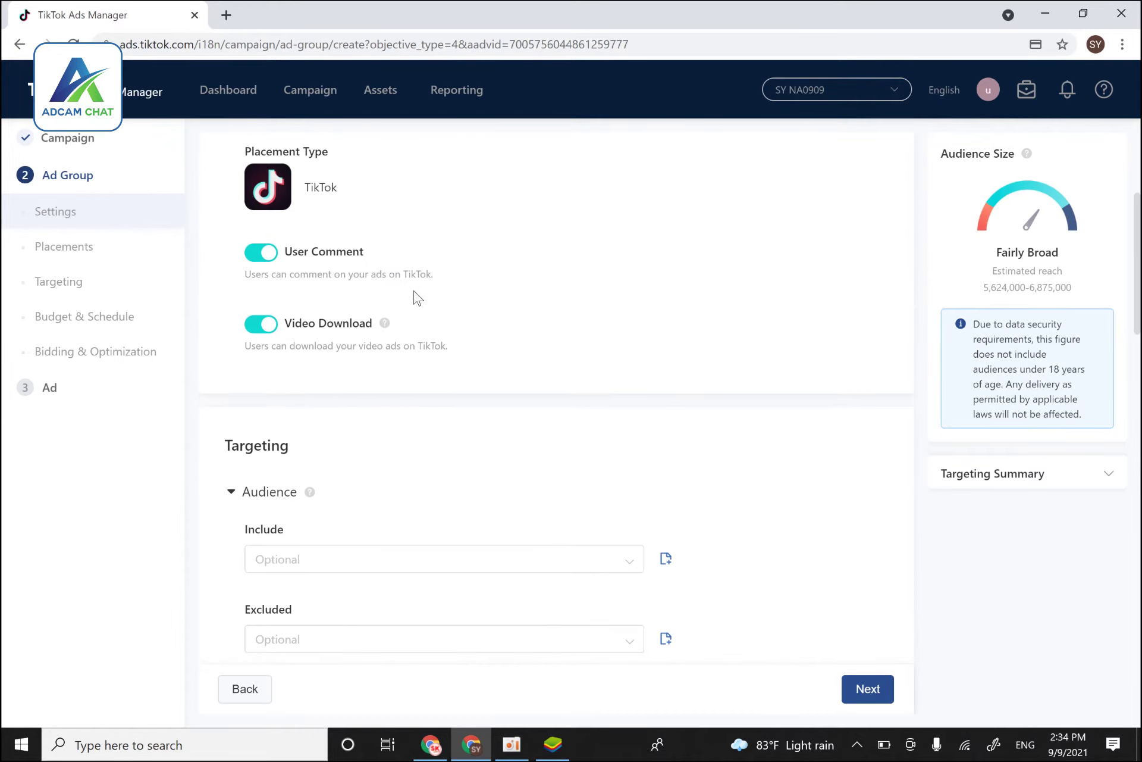
scroll(333, 274, "up", 4)
scroll(341, 280, "down", 4)
scroll(355, 238, "up", 1)
left_click_drag(308, 271, 338, 274)
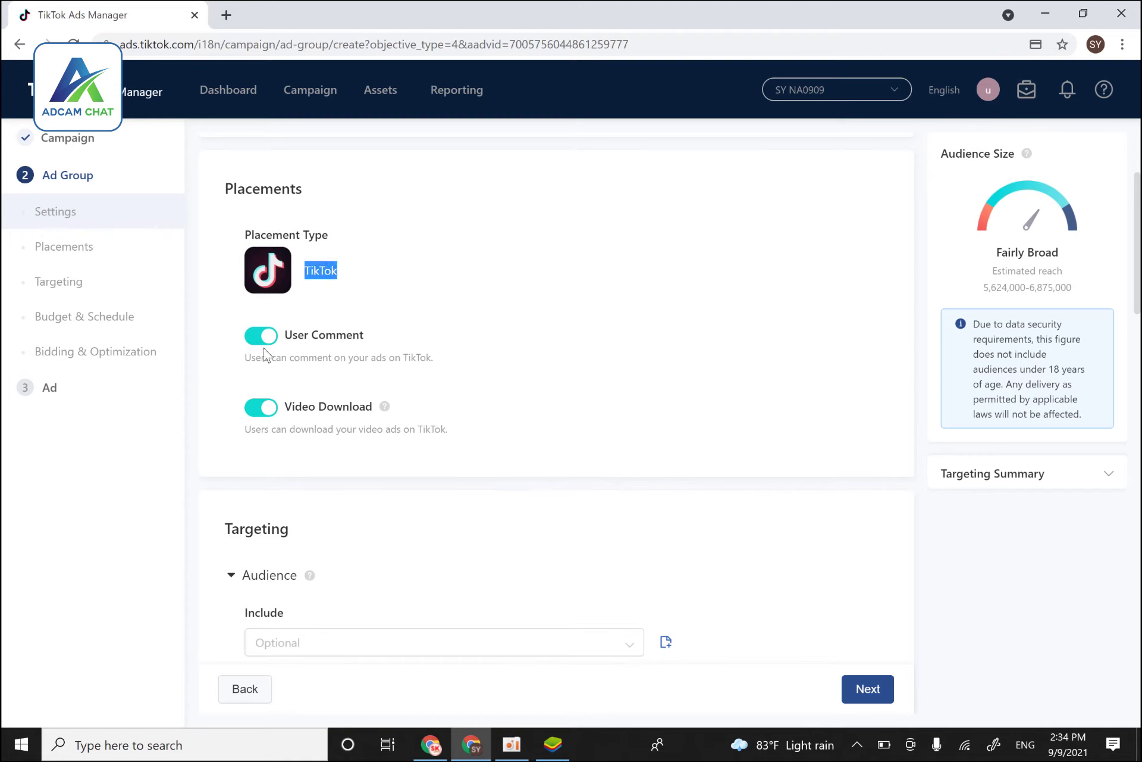
left_click_drag(365, 335, 322, 335)
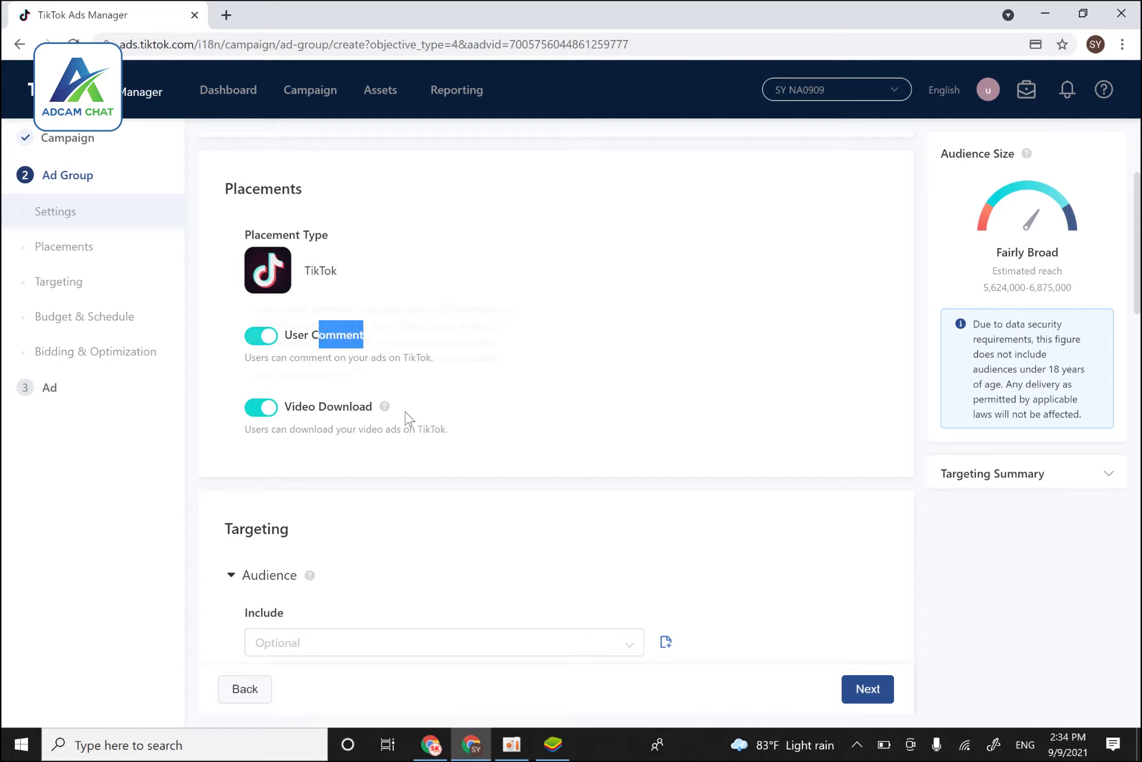
- Examine the ad group's audience include and exclude options and its location and gender targeting
scroll(507, 275, "down", 4)
scroll(536, 275, "down", 1)
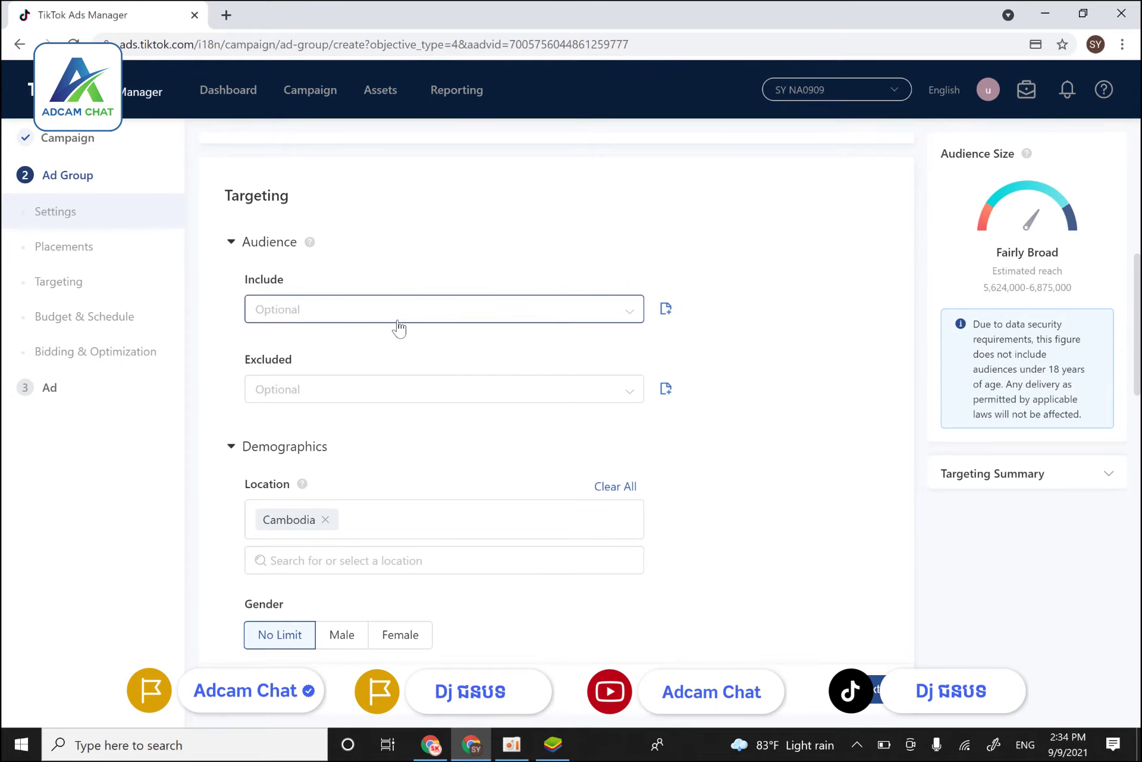
mouse_move(380, 89)
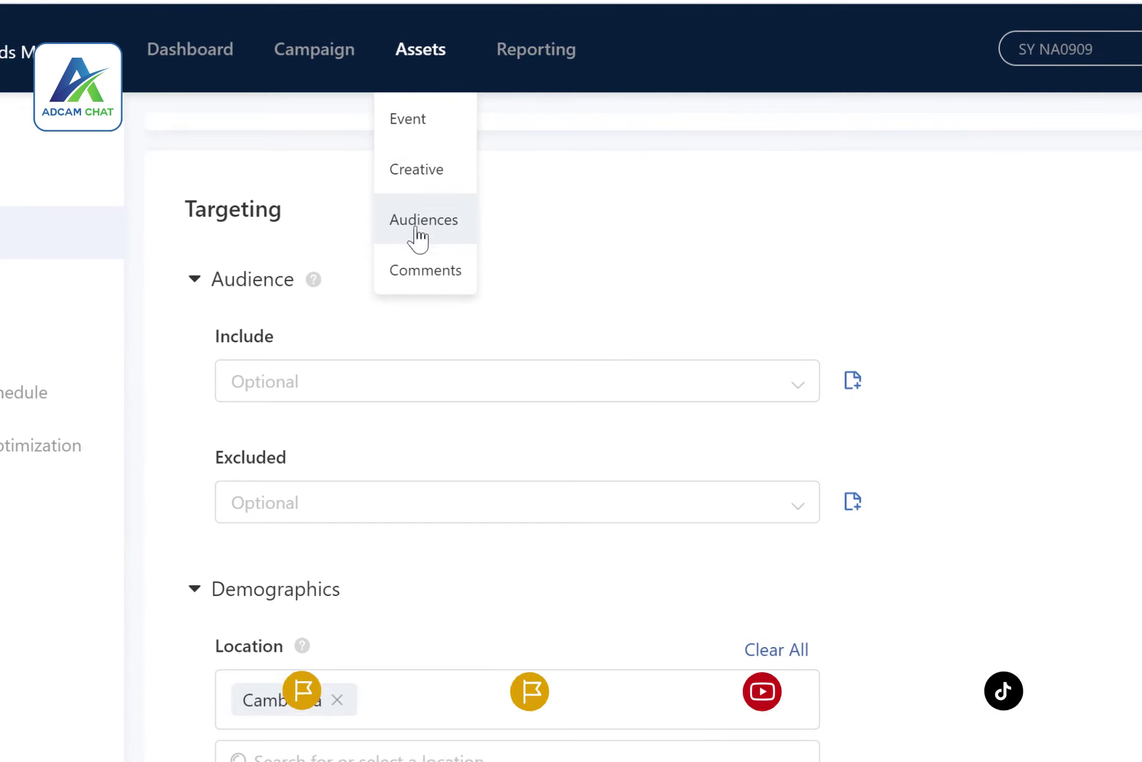
scroll(684, 382, "down", 4)
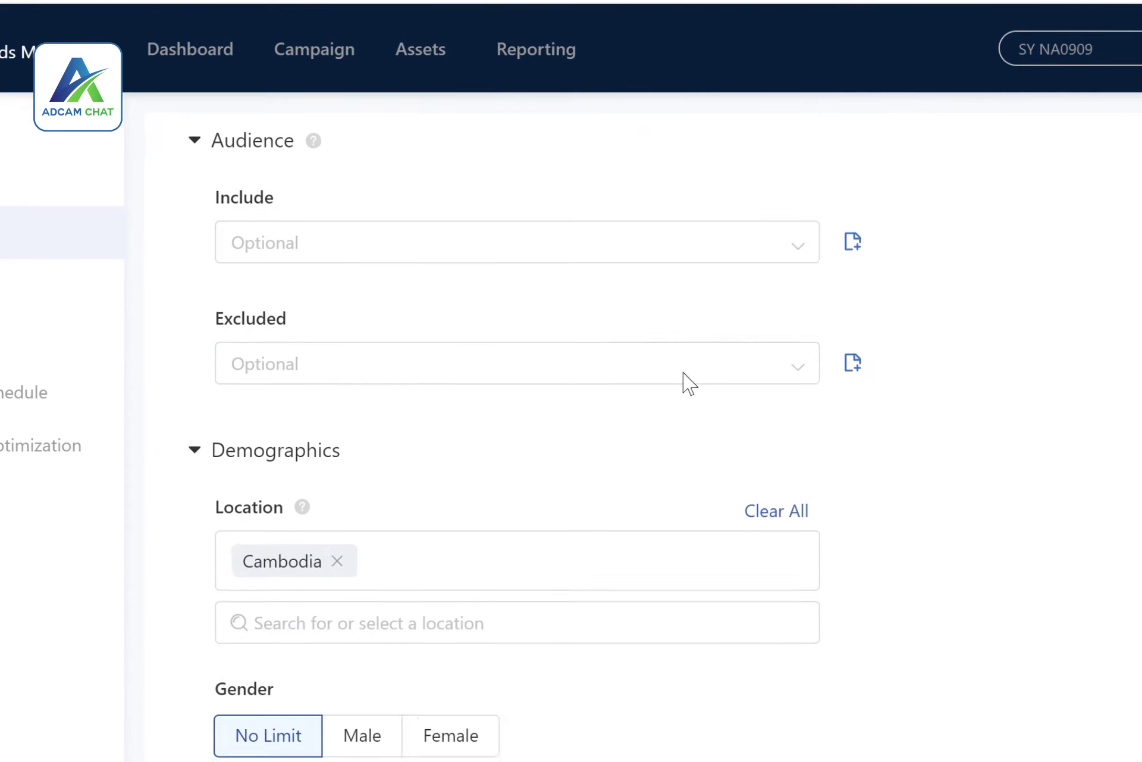
scroll(421, 379, "up", 5)
scroll(497, 466, "down", 4)
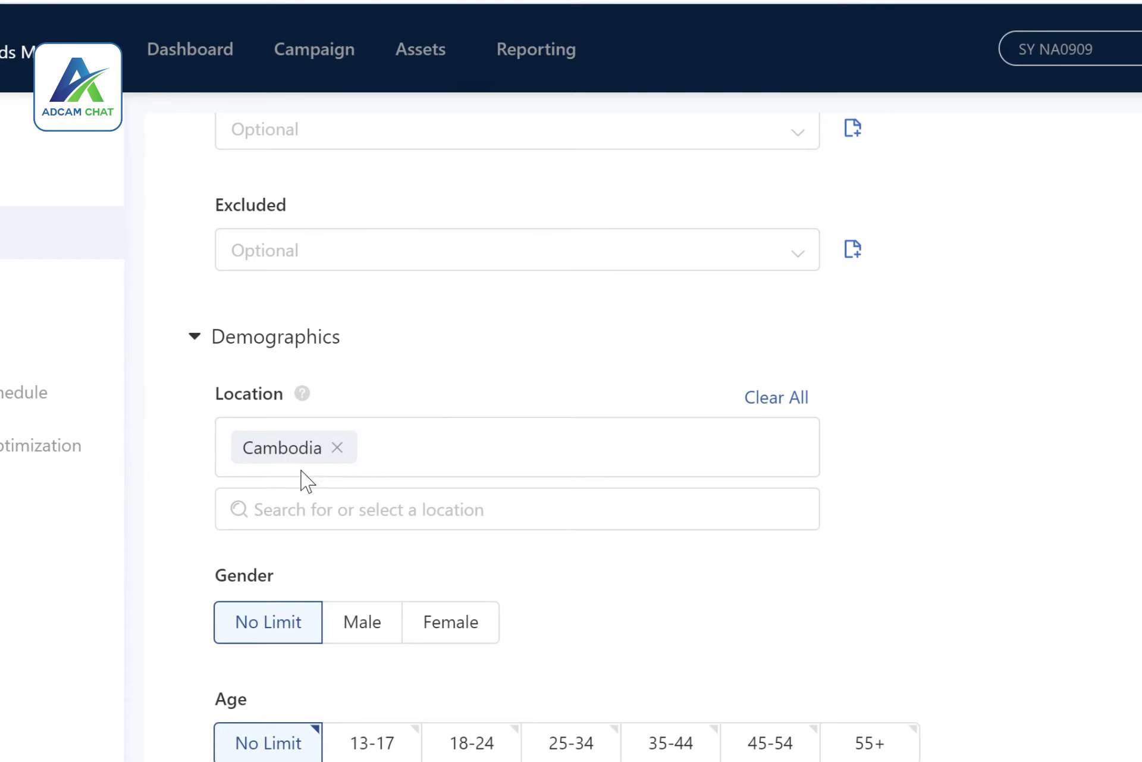
scroll(459, 459, "down", 2)
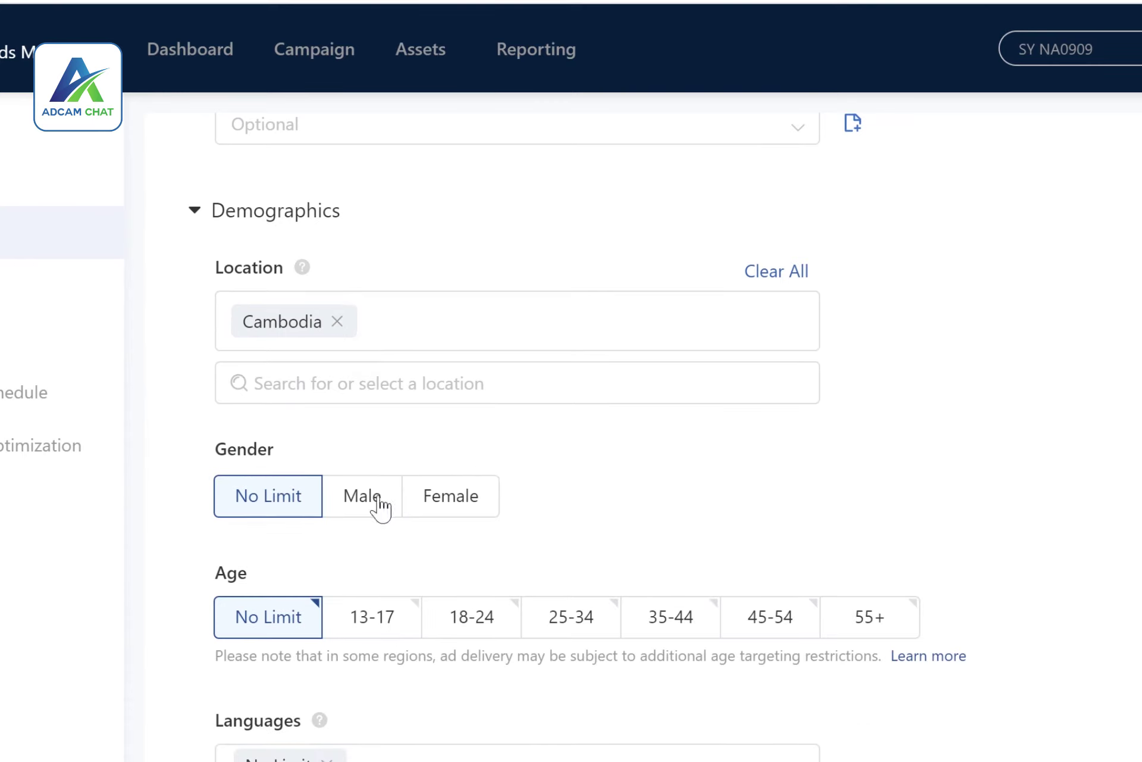
scroll(480, 502, "down", 2)
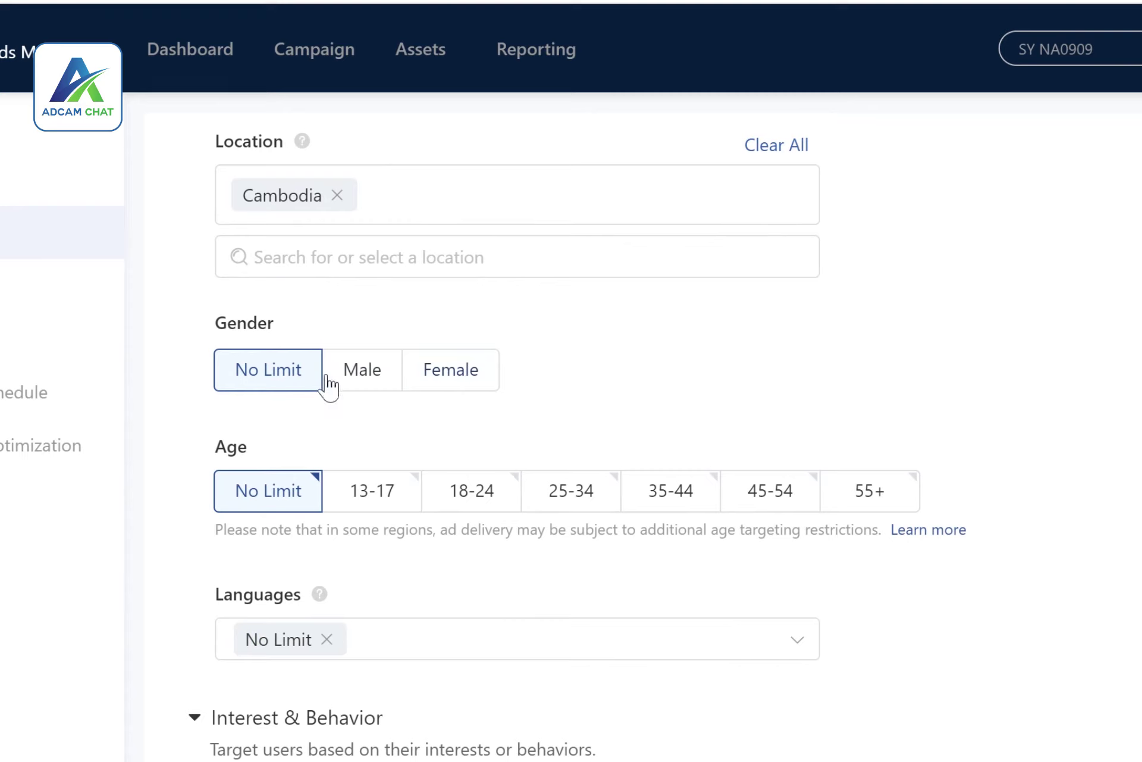
- Limit the ad group's target ages to the 18-24, 25-34, 35-44 and 45-54 groups
scroll(511, 377, "down", 2)
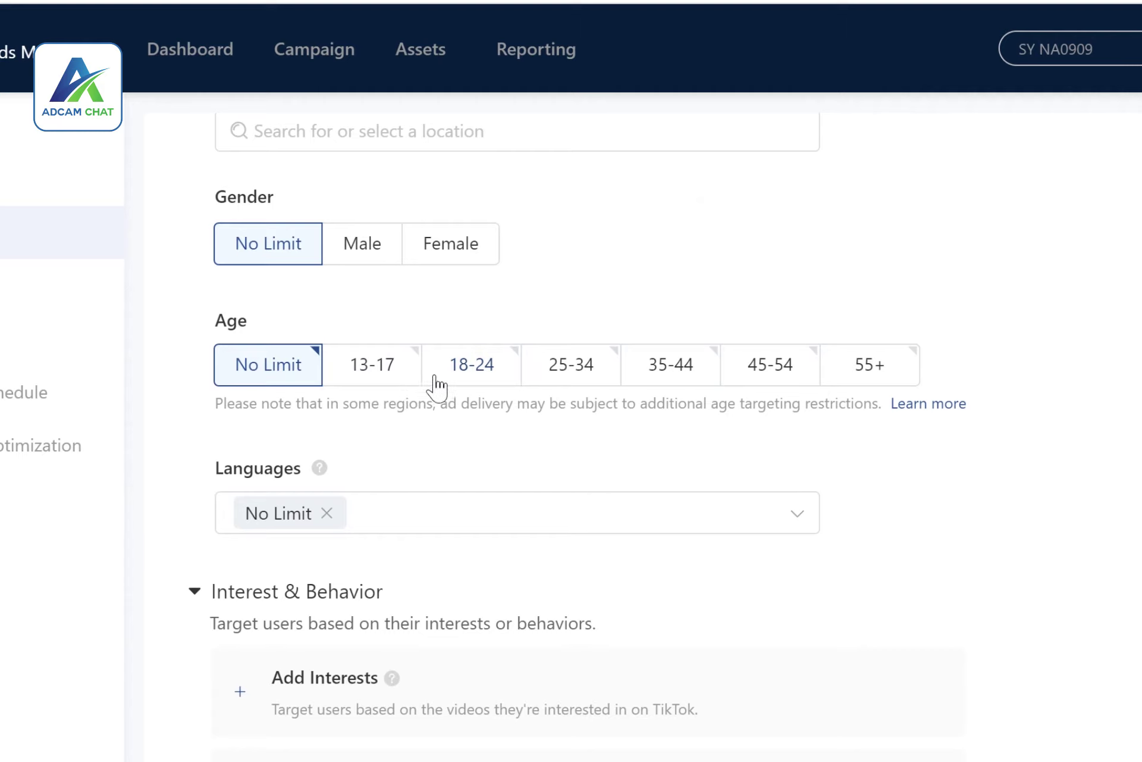
left_click(465, 384)
left_click(595, 372)
left_click(685, 378)
left_click(757, 376)
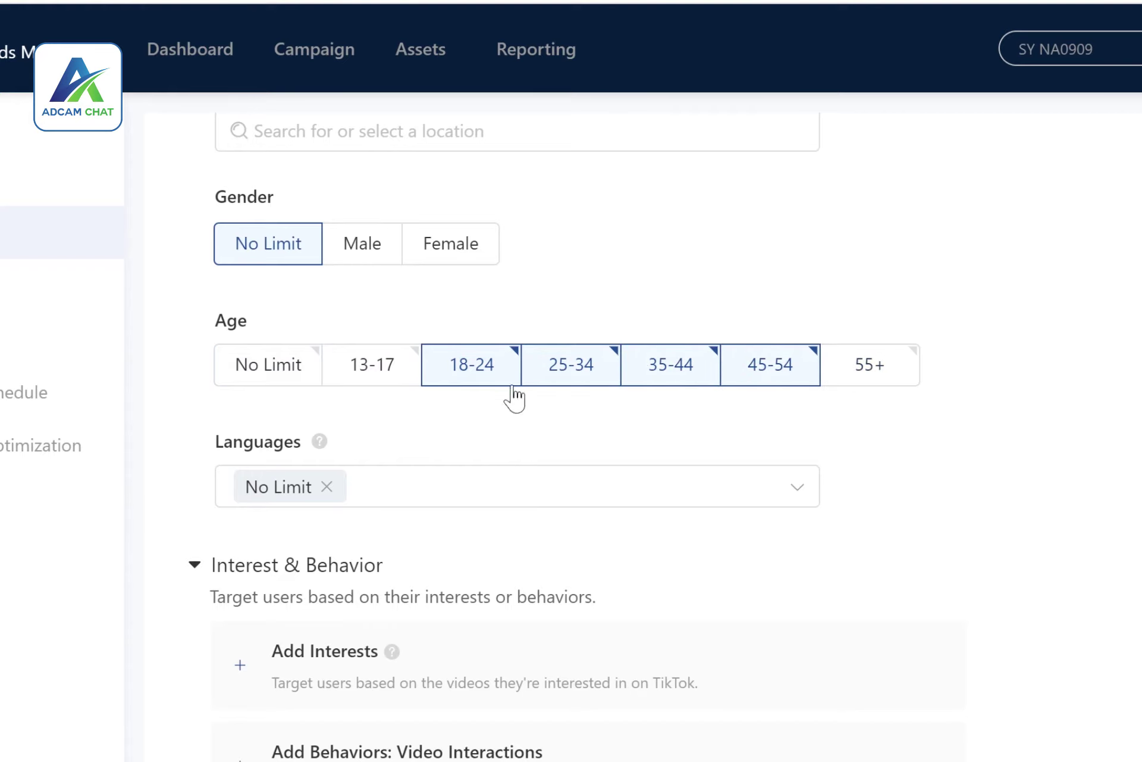
left_click(881, 378)
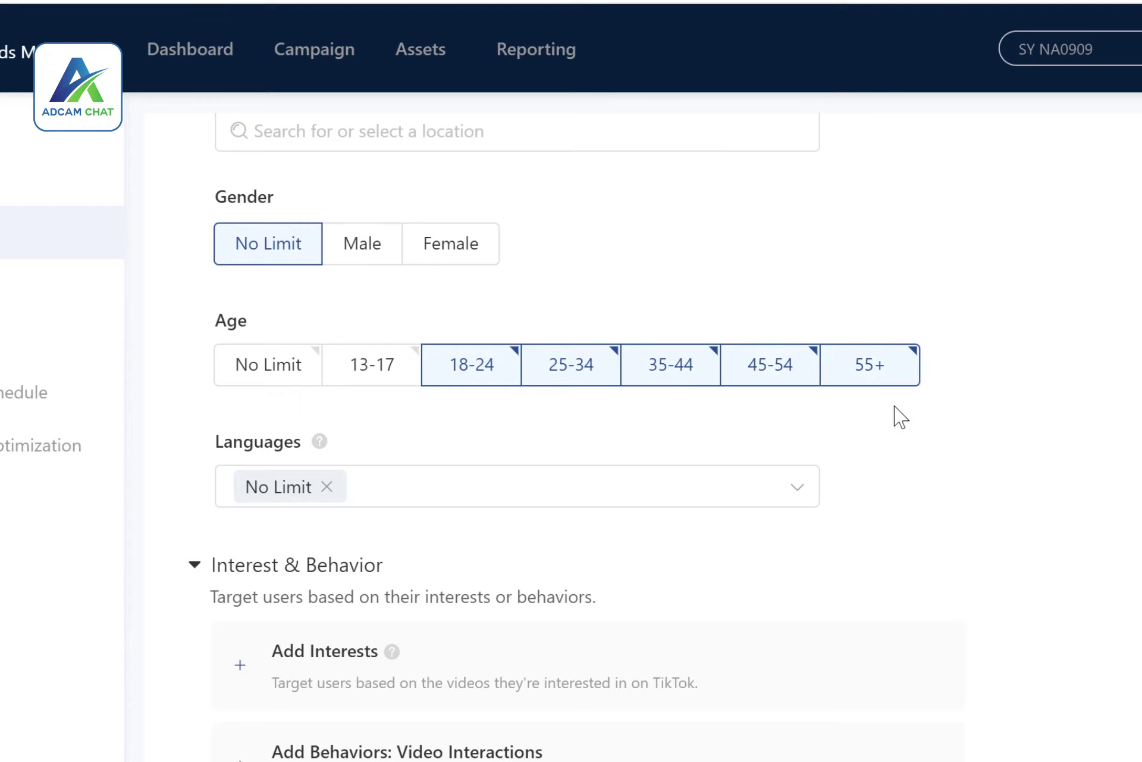
left_click(883, 381)
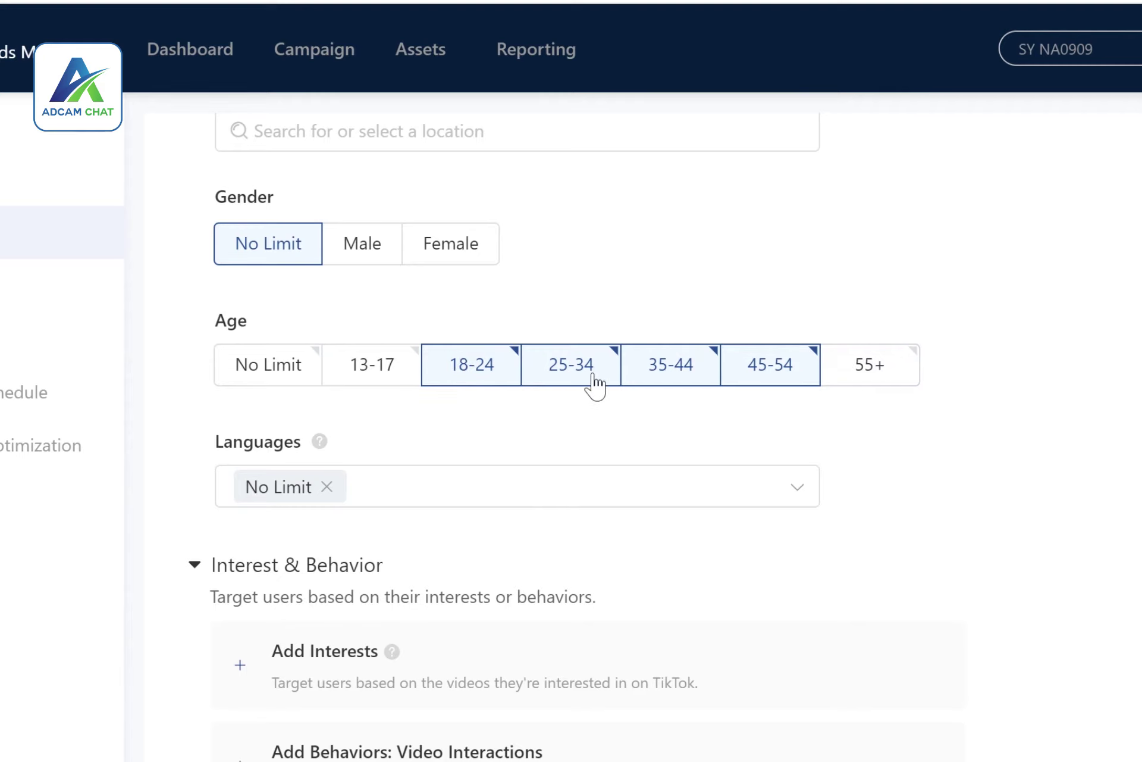
- Add interest targeting to the ad group for the Tech & Electronics and Education video categories
scroll(952, 441, "down", 4)
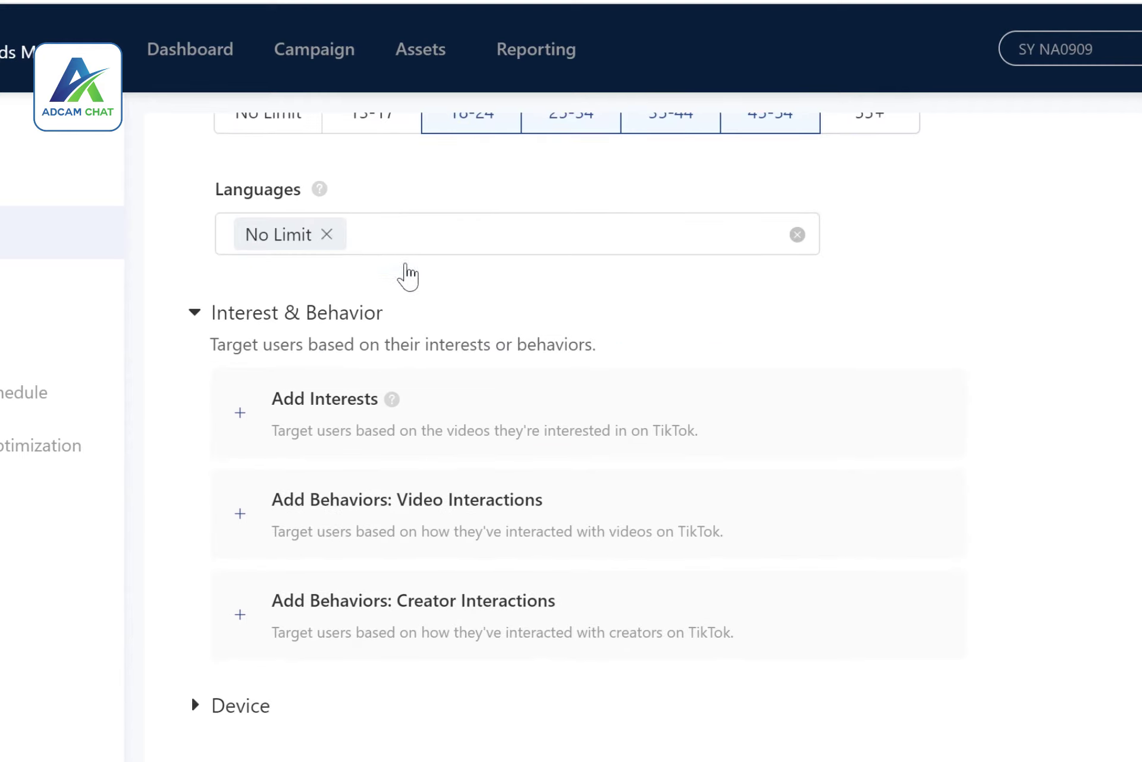
scroll(892, 351, "down", 2)
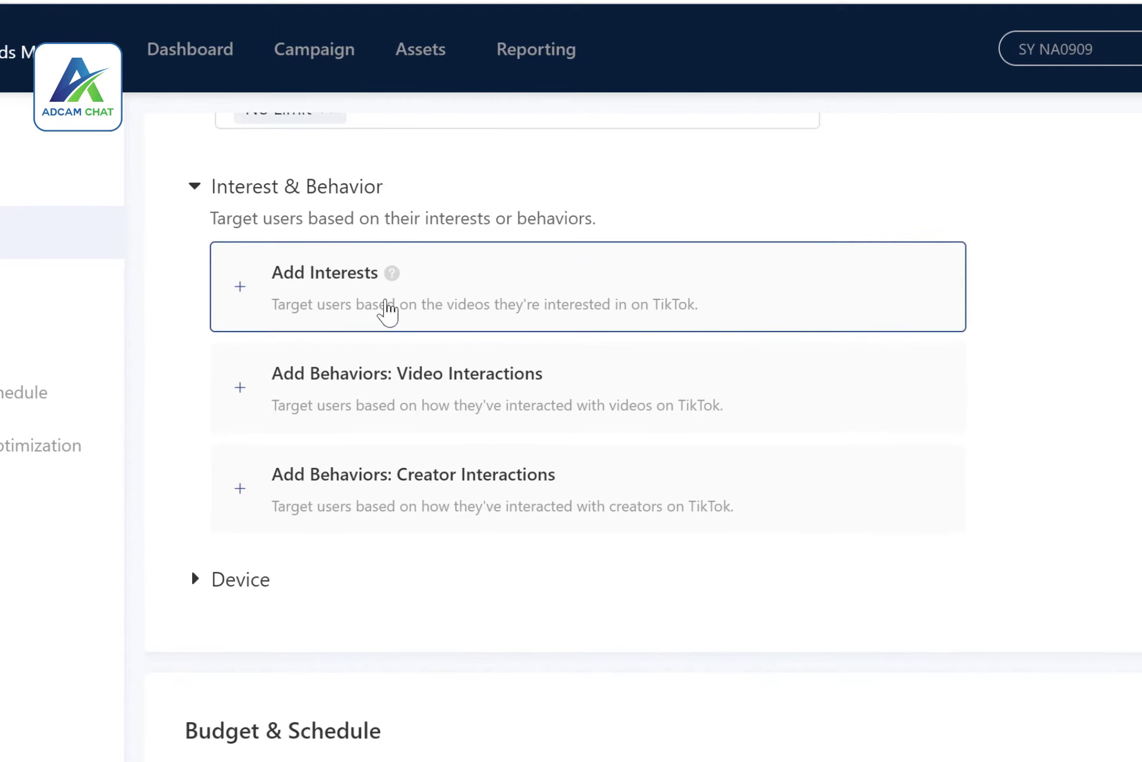
left_click(526, 296)
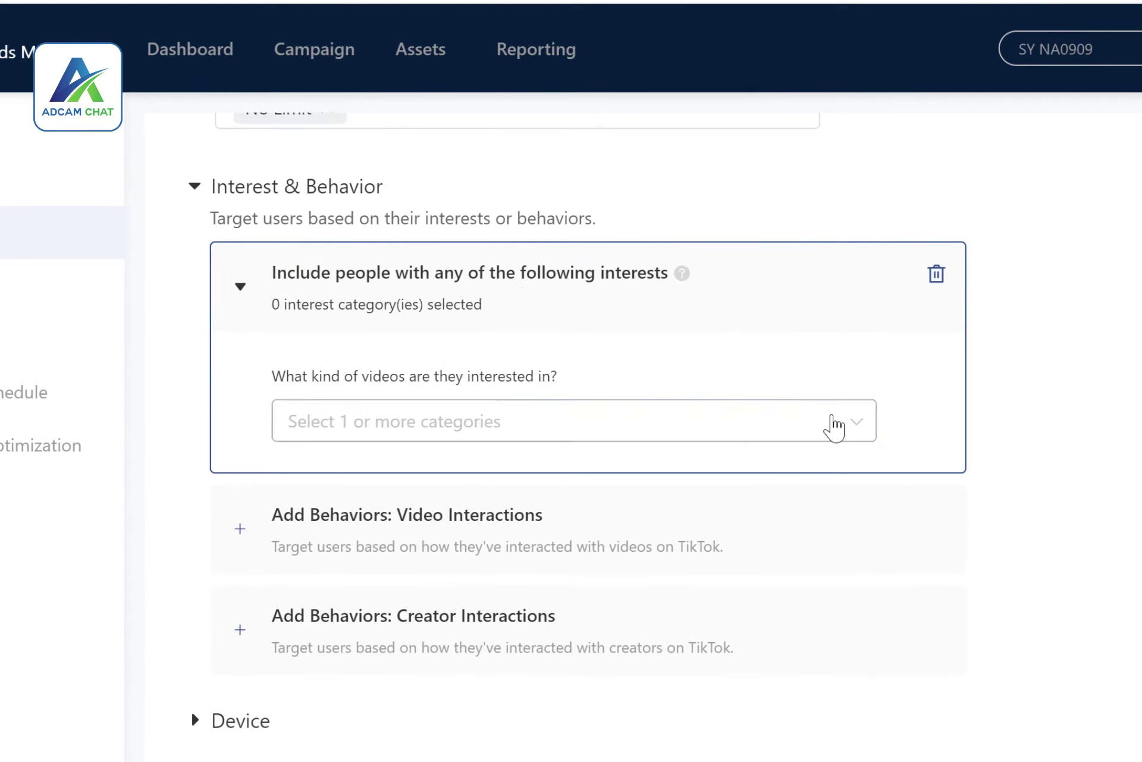
left_click(860, 424)
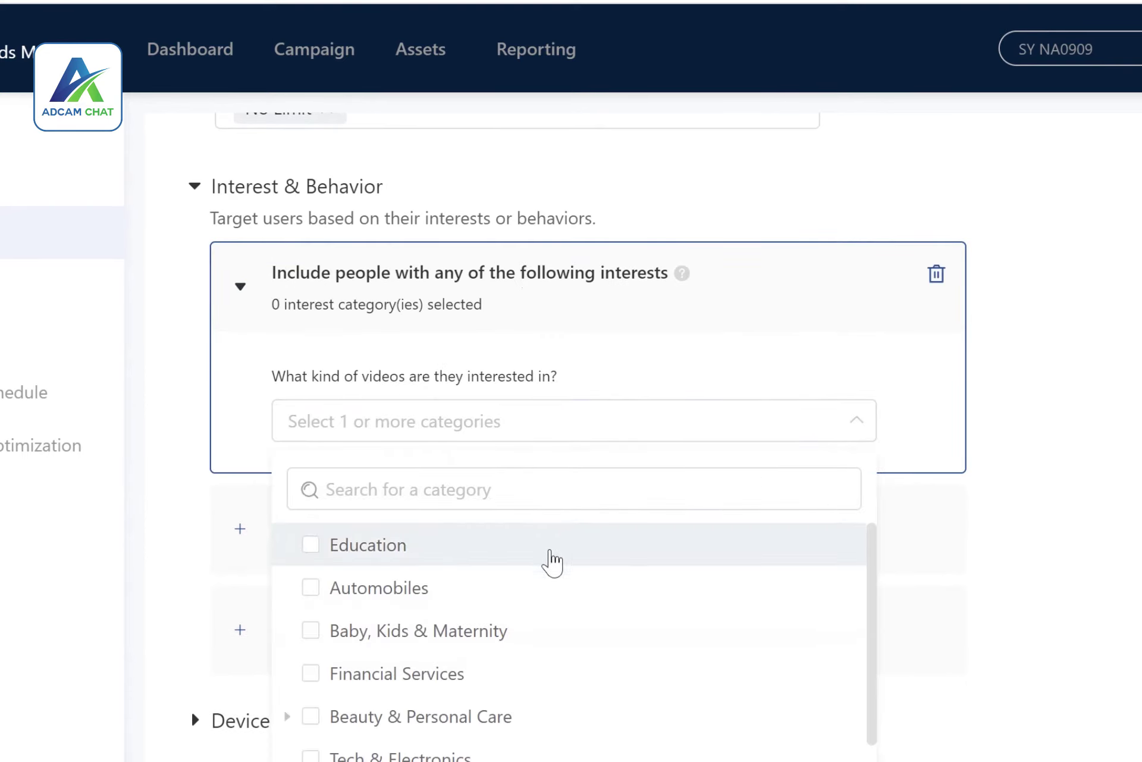
mouse_move(461, 654)
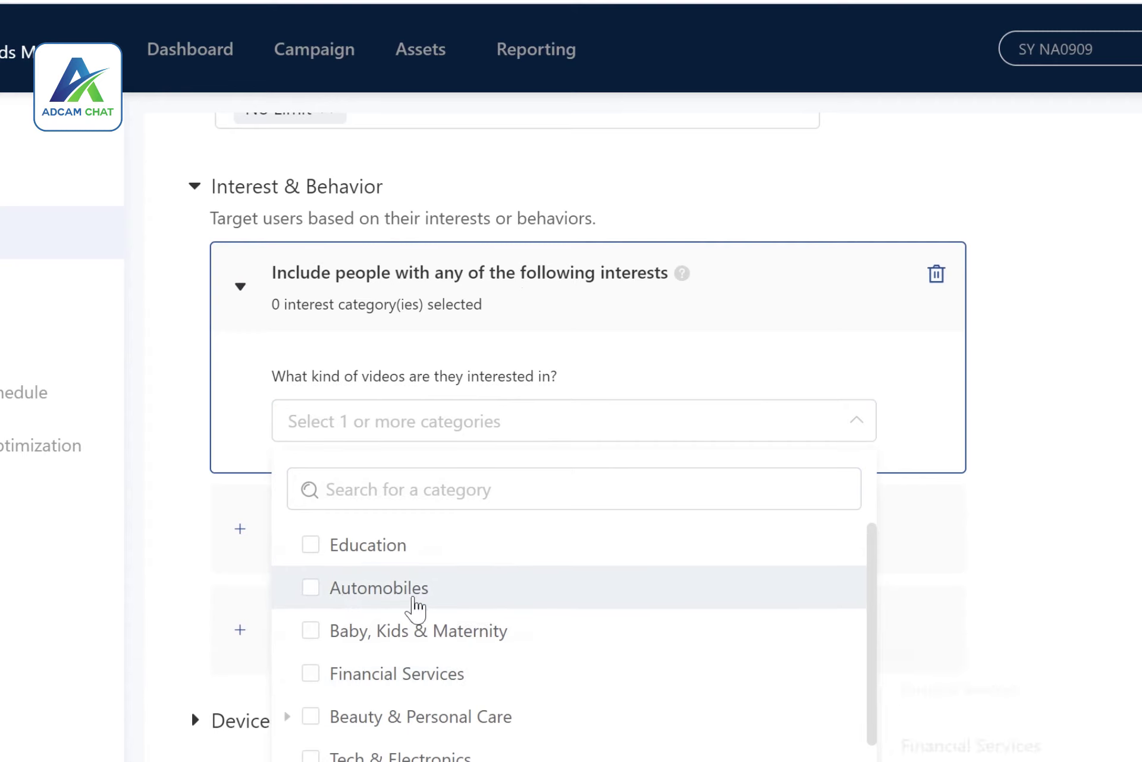
scroll(461, 642, "down", 5)
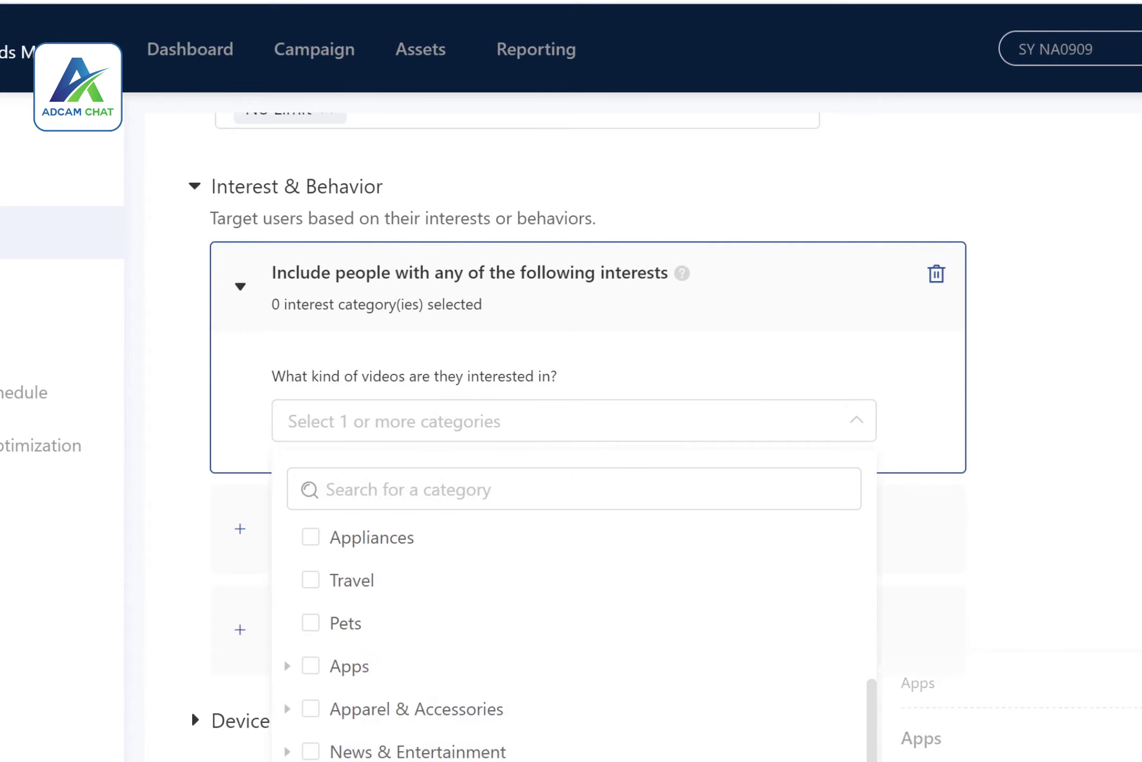
scroll(479, 676, "up", 3)
scroll(374, 756, "up", 3)
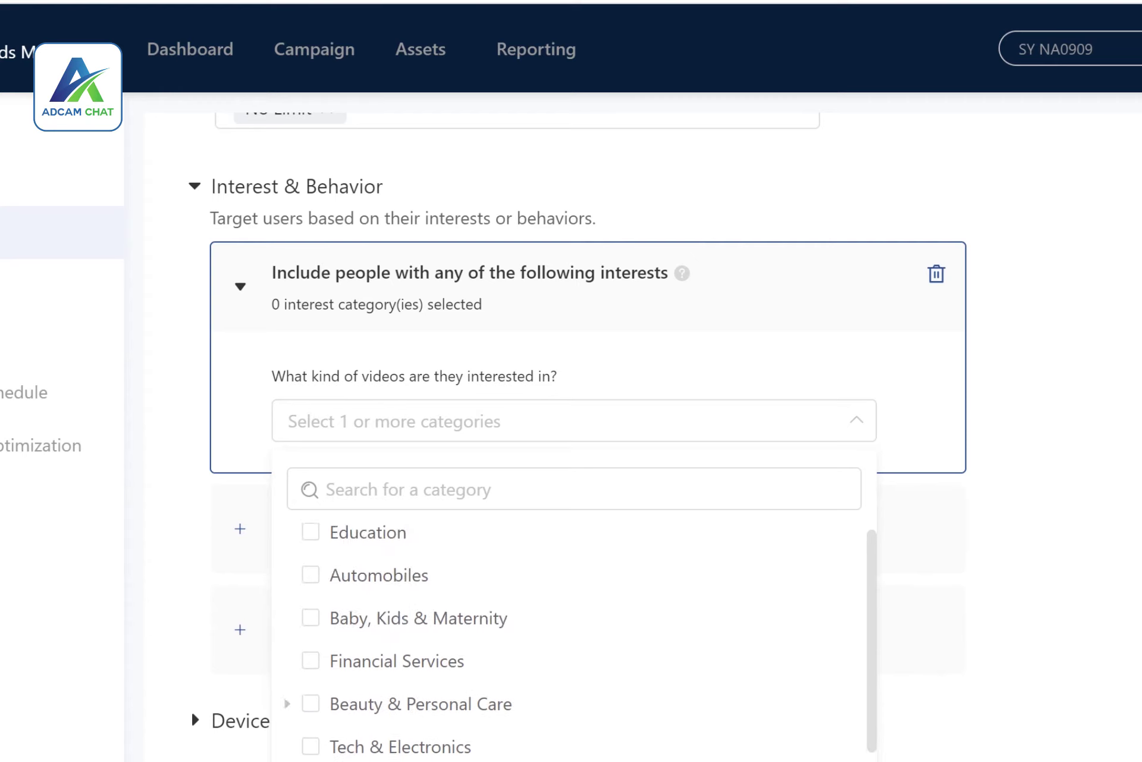
left_click(310, 747)
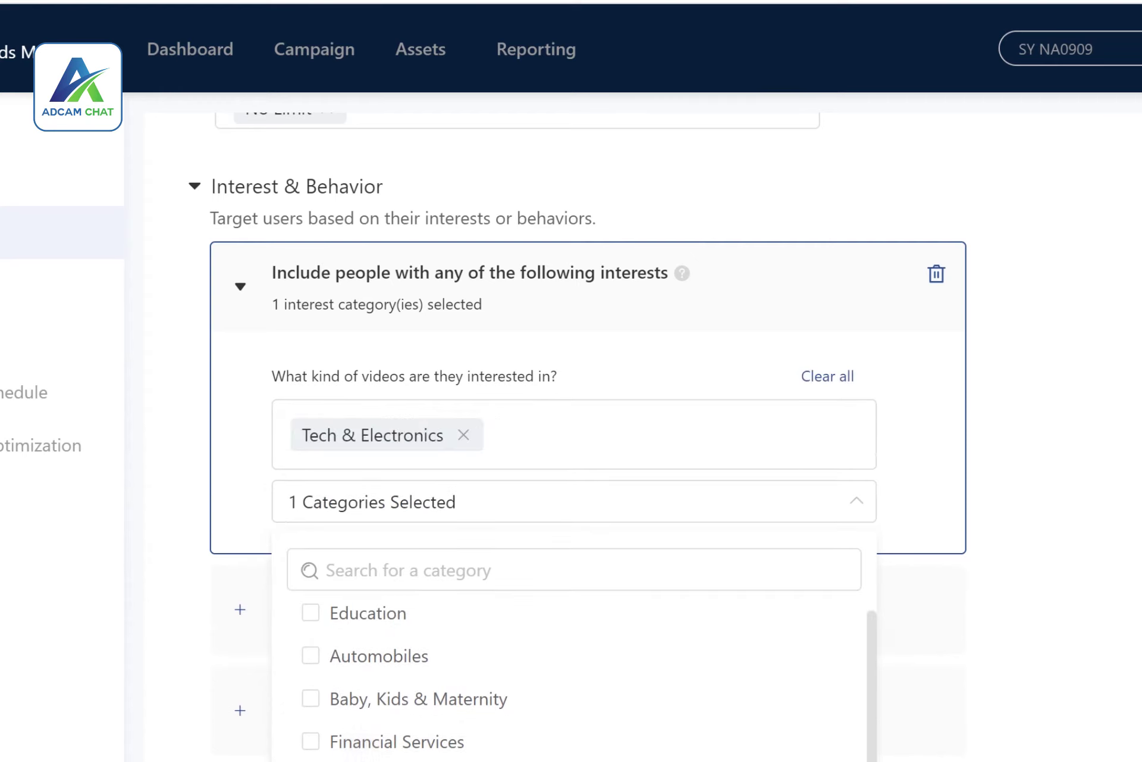
left_click(307, 619)
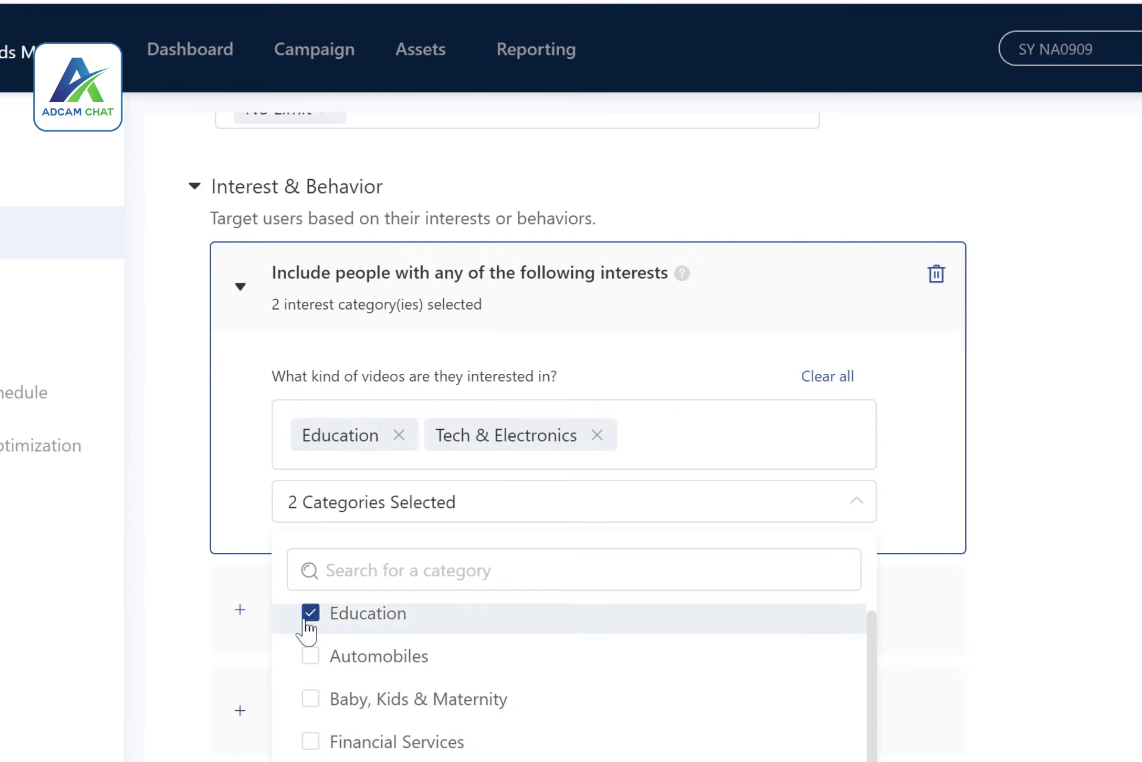
left_click(1030, 619)
scroll(677, 589, "down", 2)
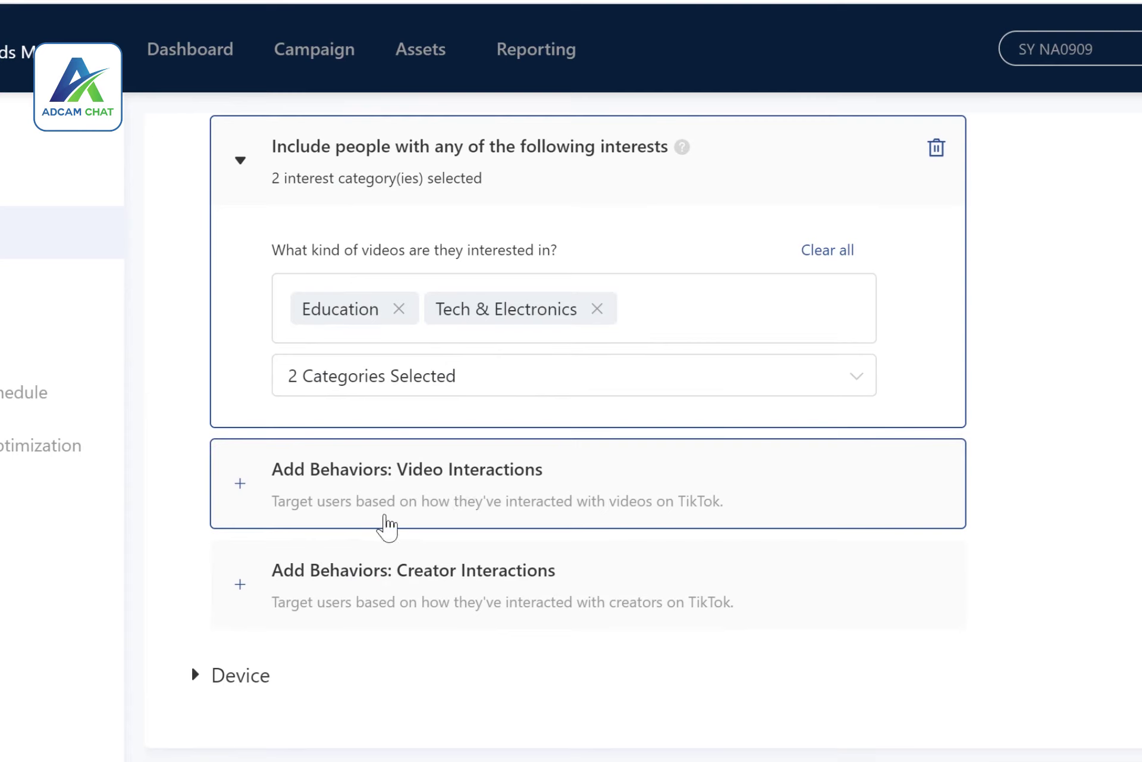
left_click(438, 501)
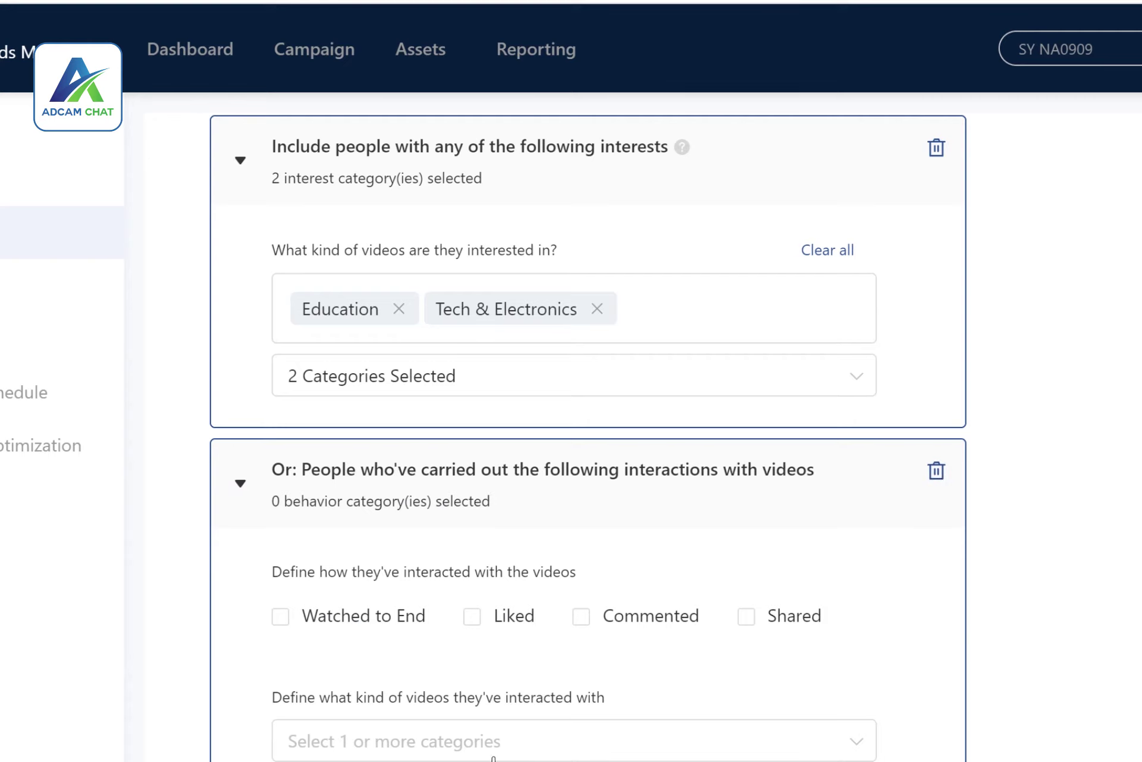
left_click(937, 473)
scroll(1021, 473, "up", 5)
scroll(1014, 471, "down", 6)
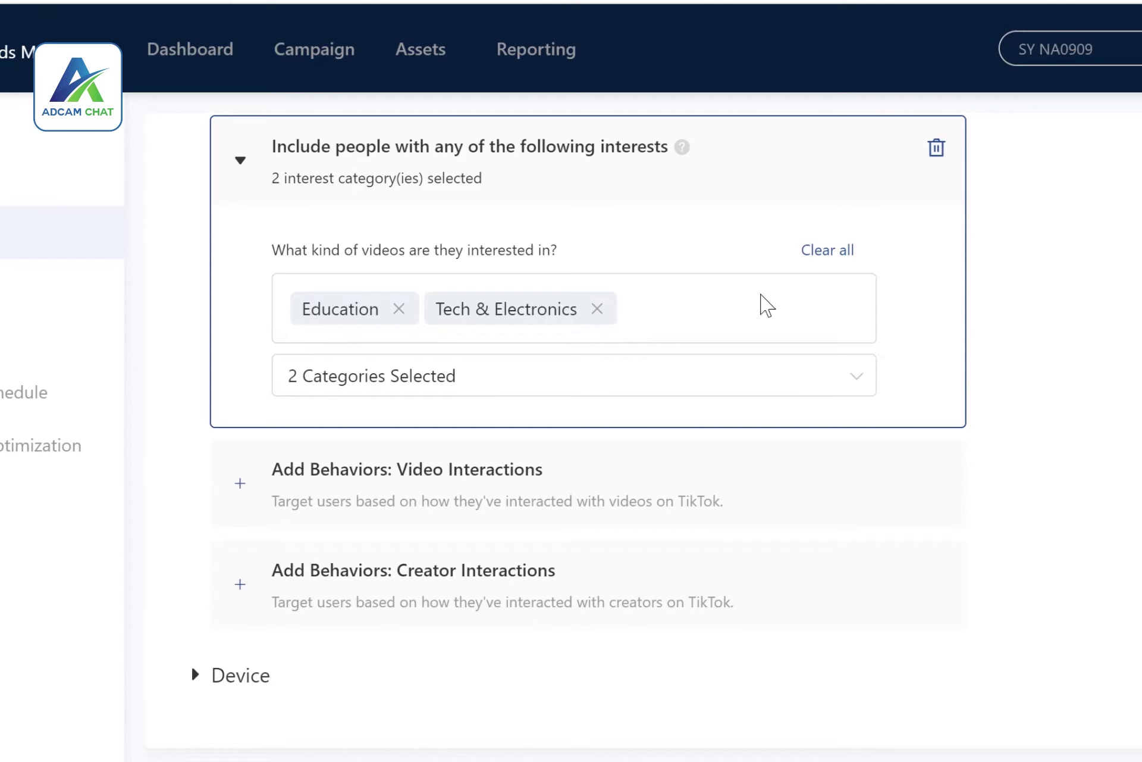
- Expand the ad group's device targeting and review its operating system, OS version, device model, connection type and carrier options
scroll(800, 571, "down", 5)
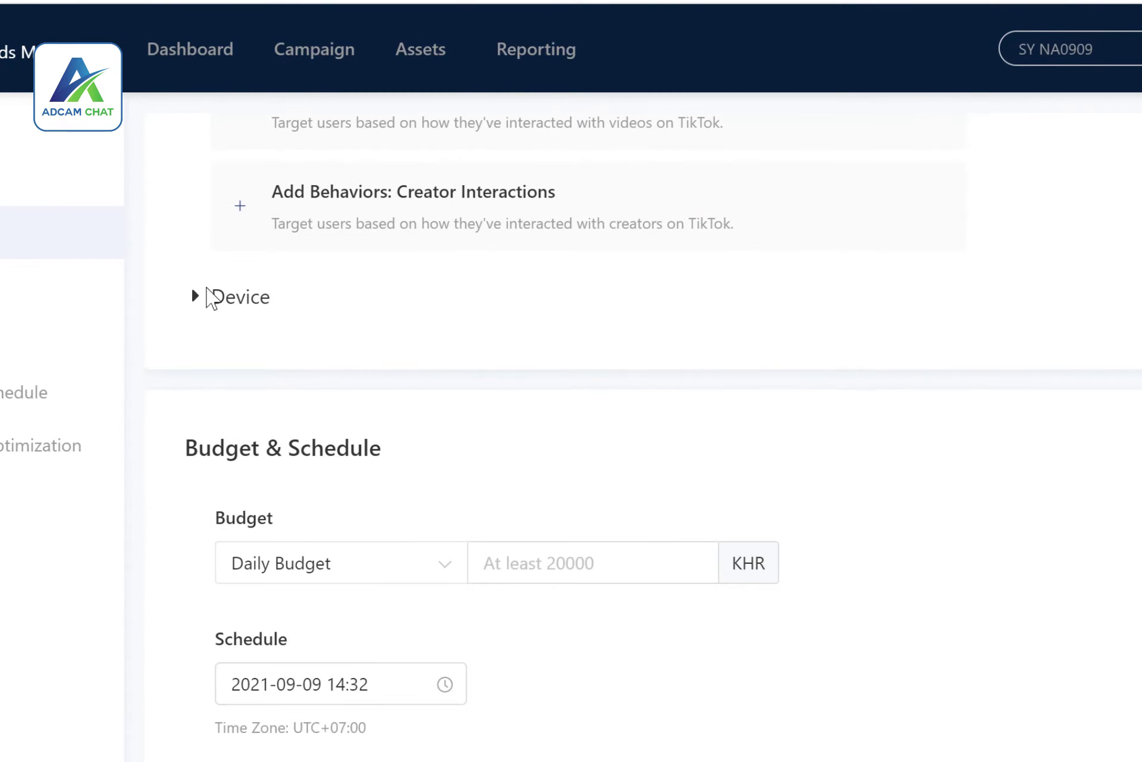
left_click(210, 296)
scroll(357, 452, "down", 2)
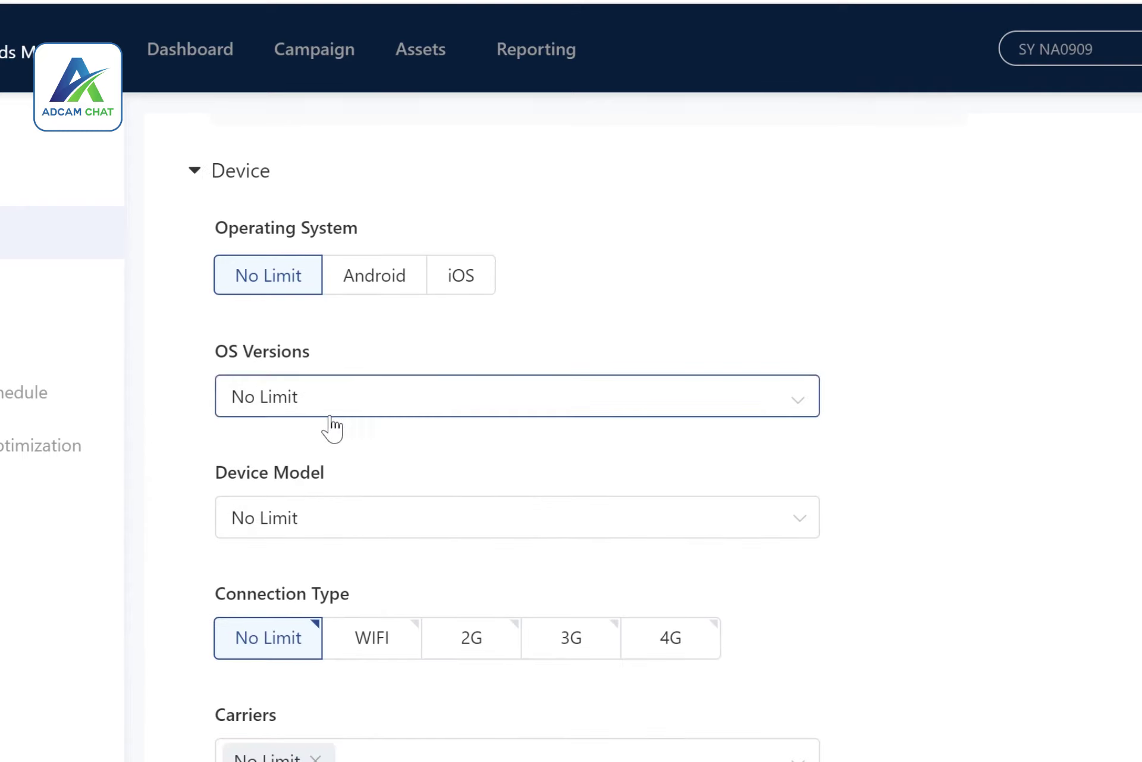
scroll(948, 467, "down", 7)
- Set the ad group's daily budget to 20000 KHR
scroll(421, 391, "down", 5)
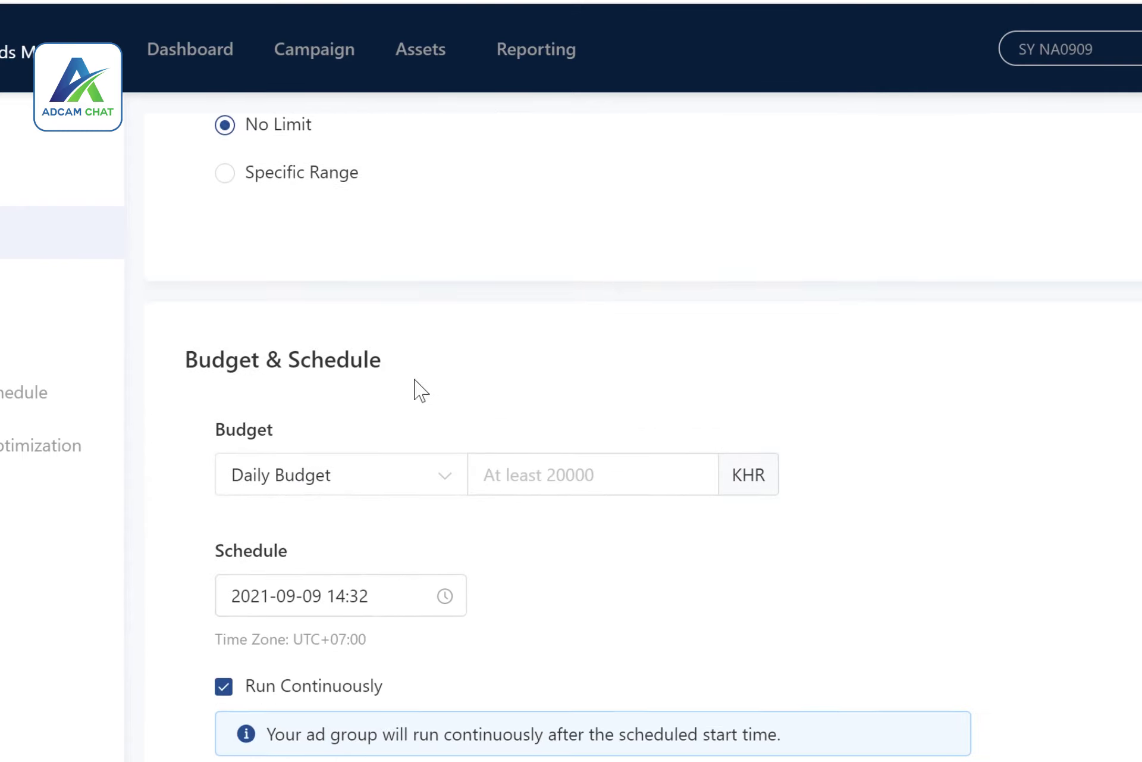
left_click(639, 336)
type("20000")
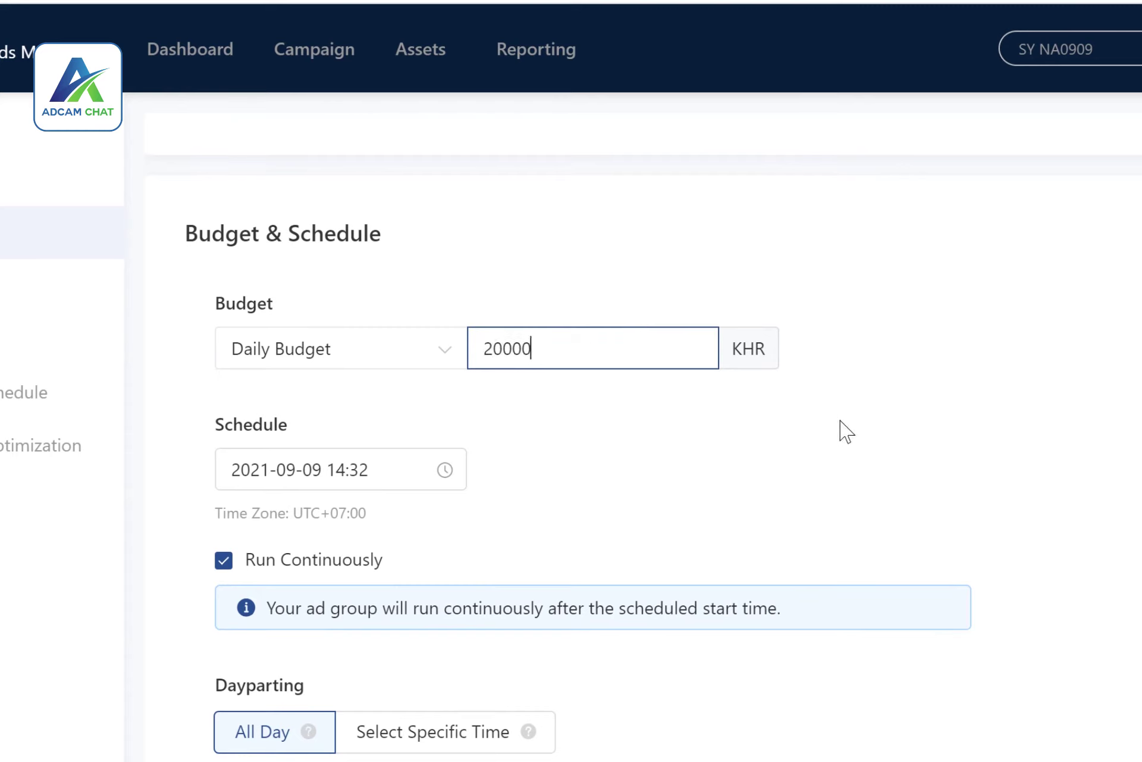
left_click(660, 423)
- Examine the ad group's schedule, dayparting and optimization goal settings and the available budget types
scroll(645, 446, "down", 2)
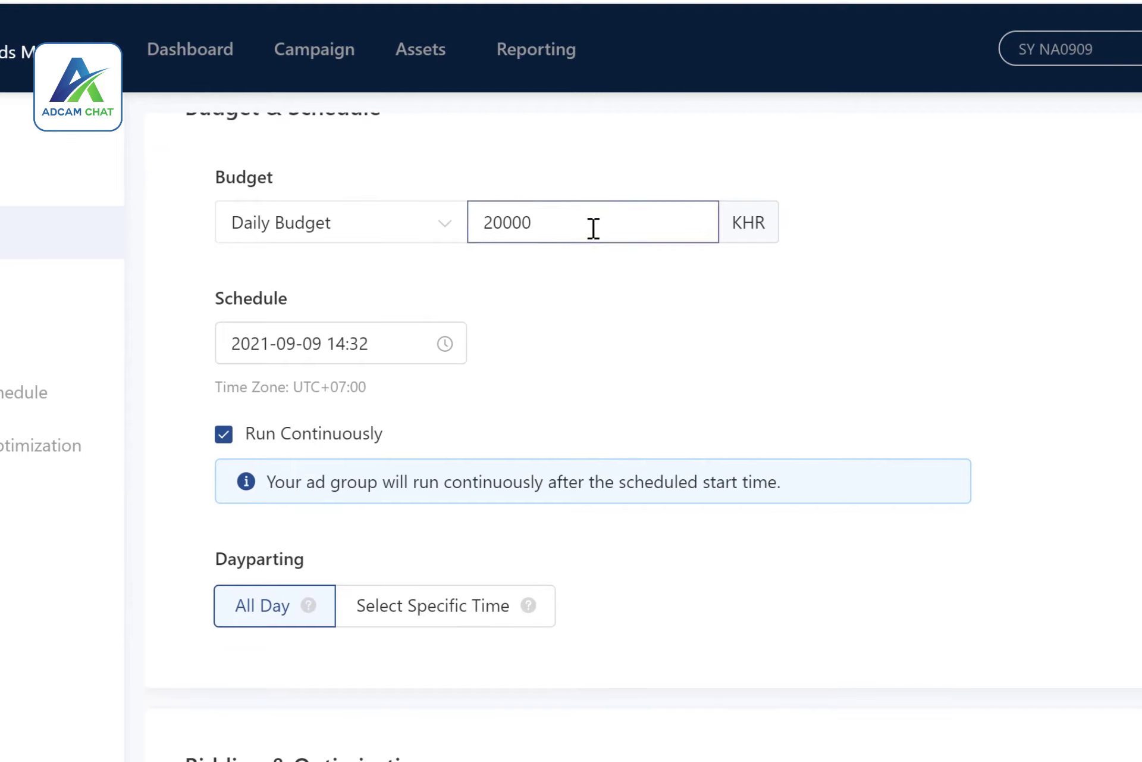
scroll(738, 337, "down", 2)
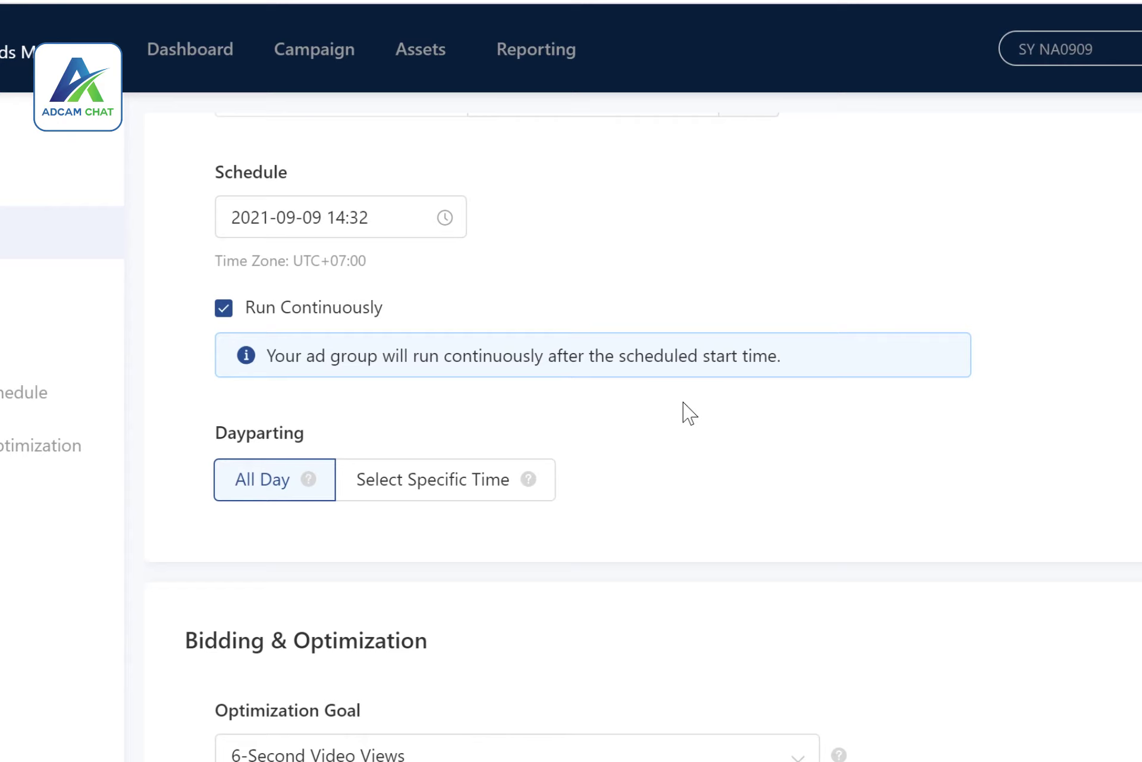
scroll(690, 416, "down", 3)
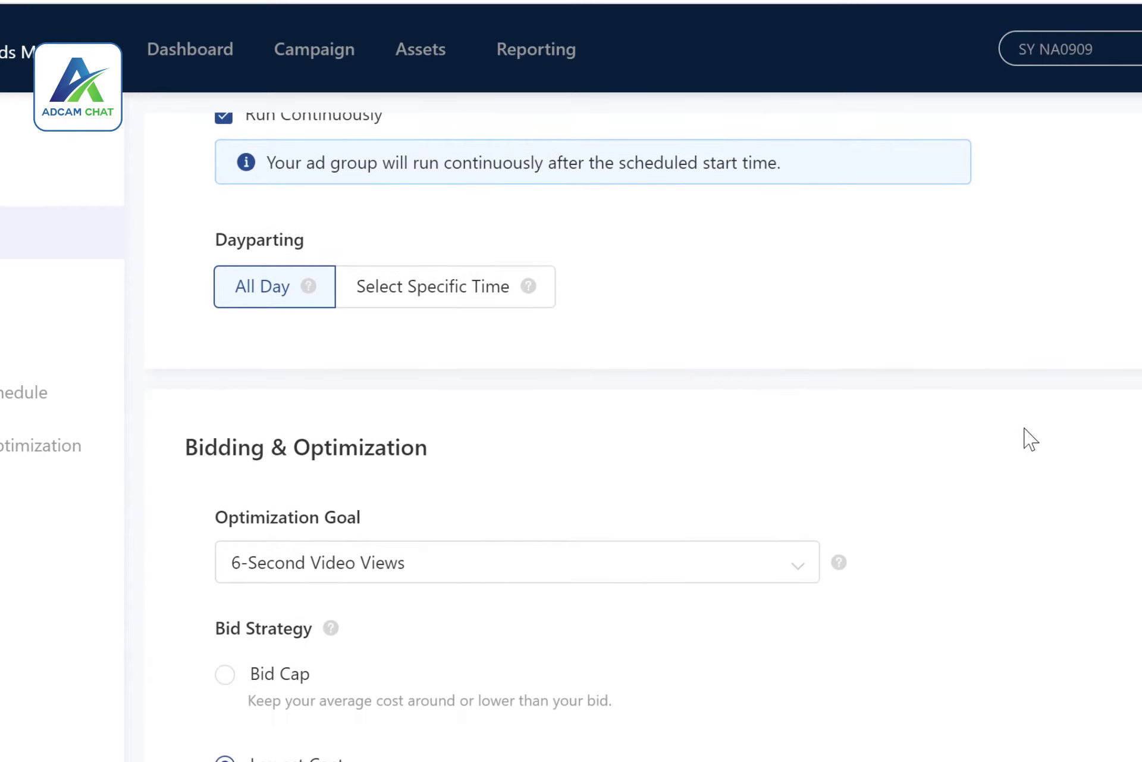
scroll(964, 470, "up", 8)
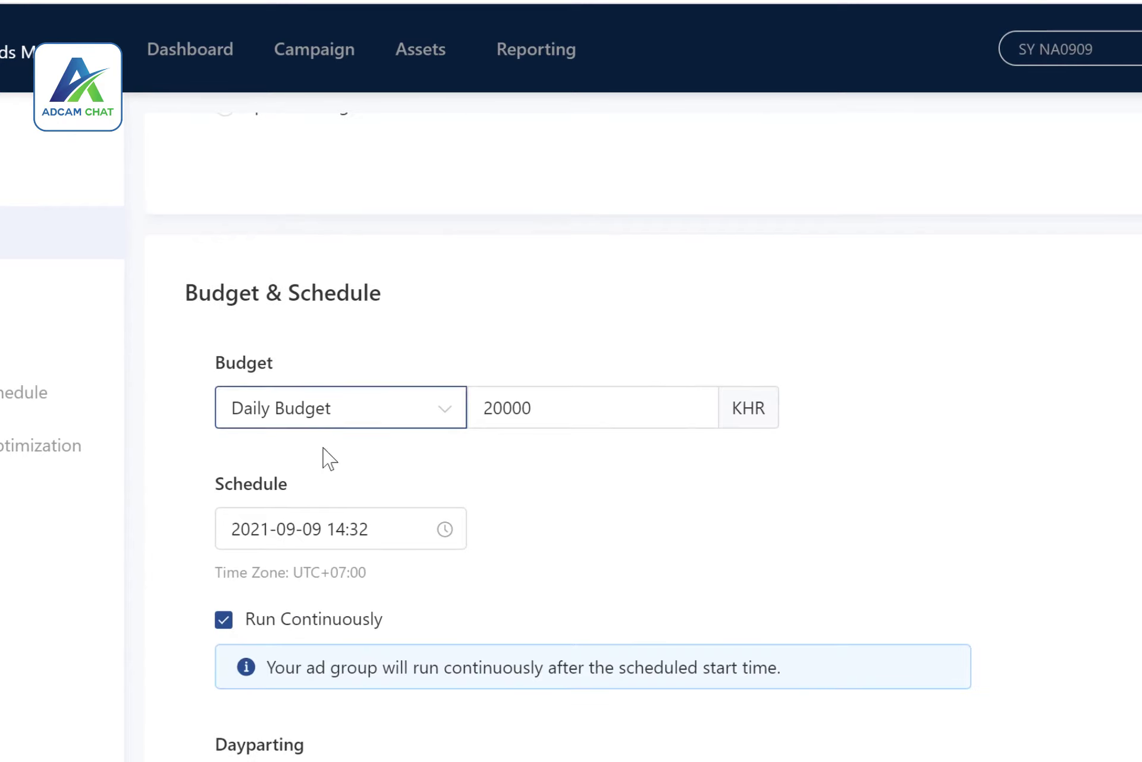
scroll(751, 570, "down", 2)
scroll(759, 541, "up", 2)
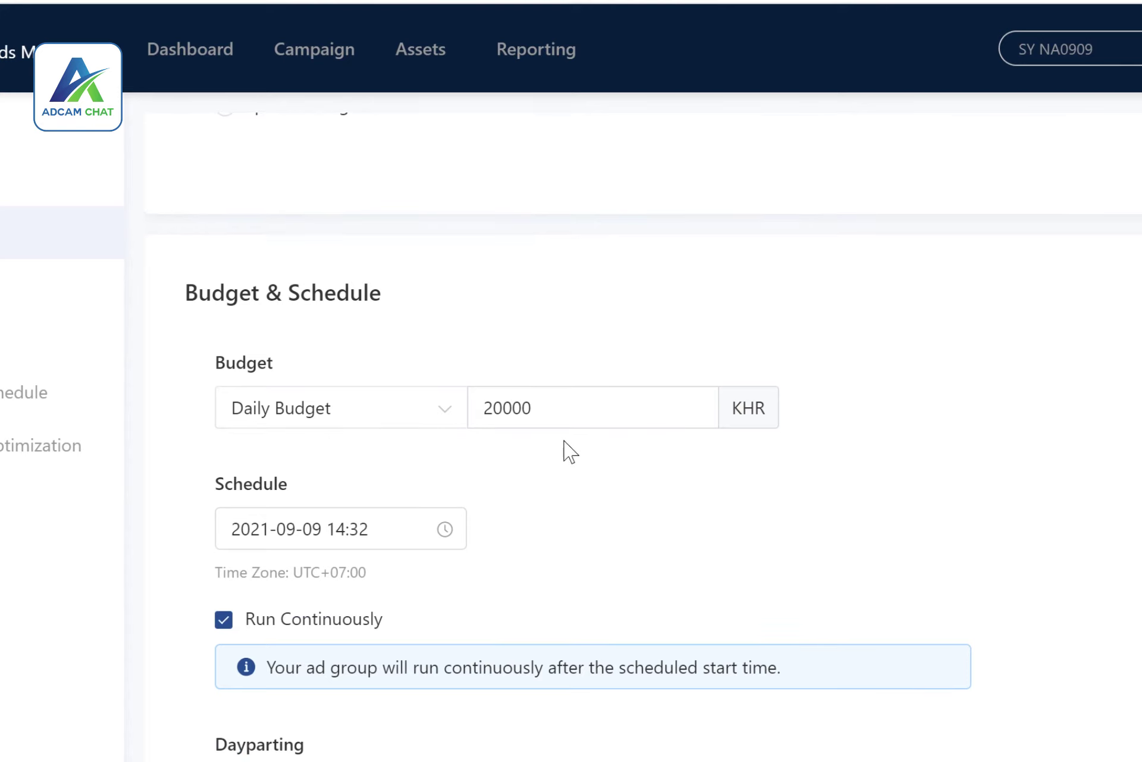
left_click(401, 414)
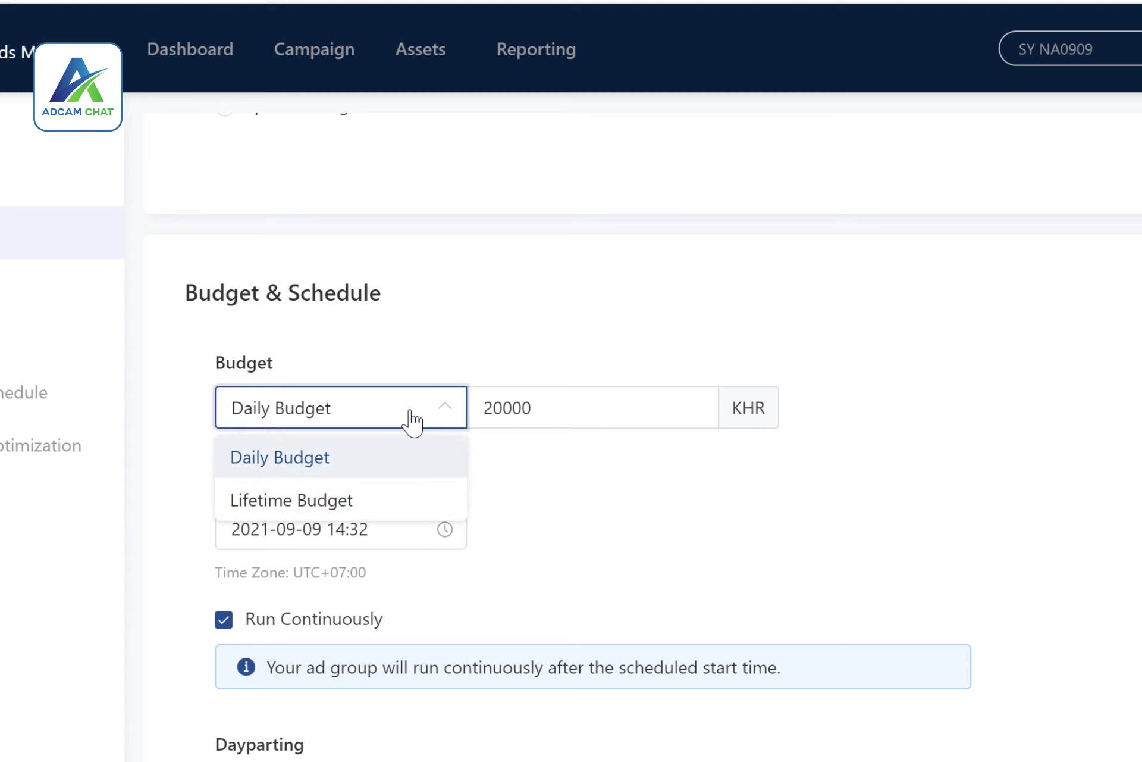
left_click(412, 422)
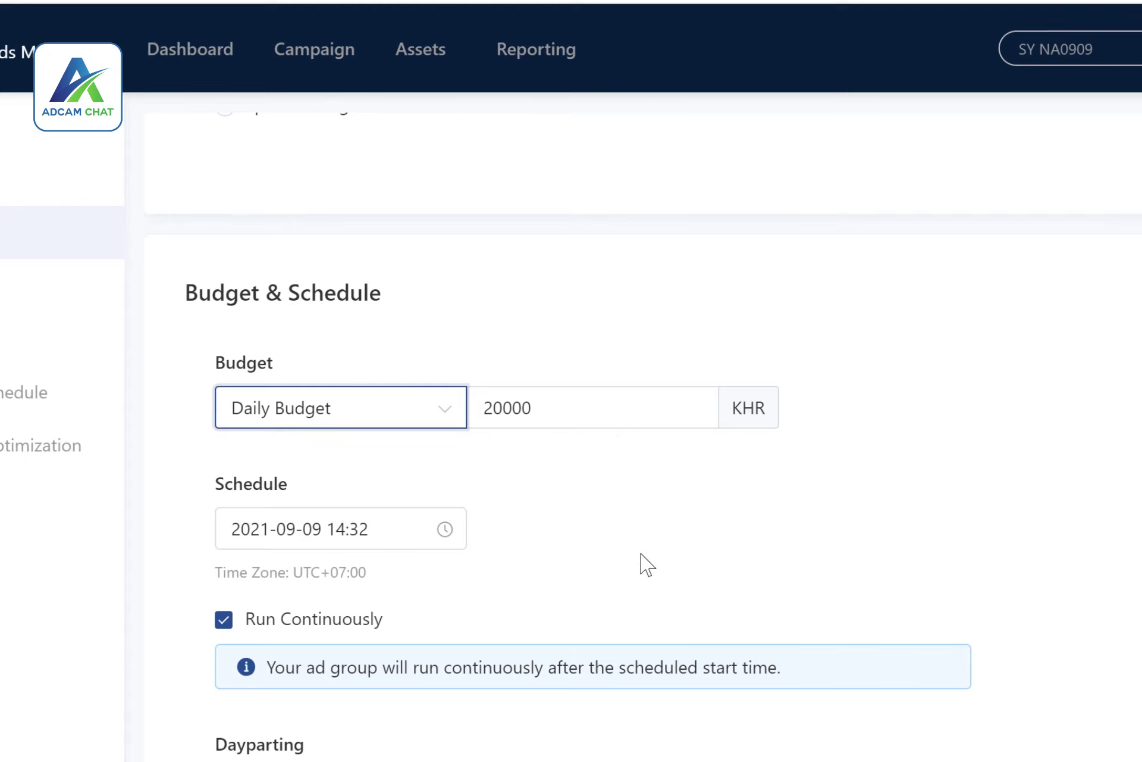
scroll(642, 556, "down", 2)
scroll(648, 461, "down", 2)
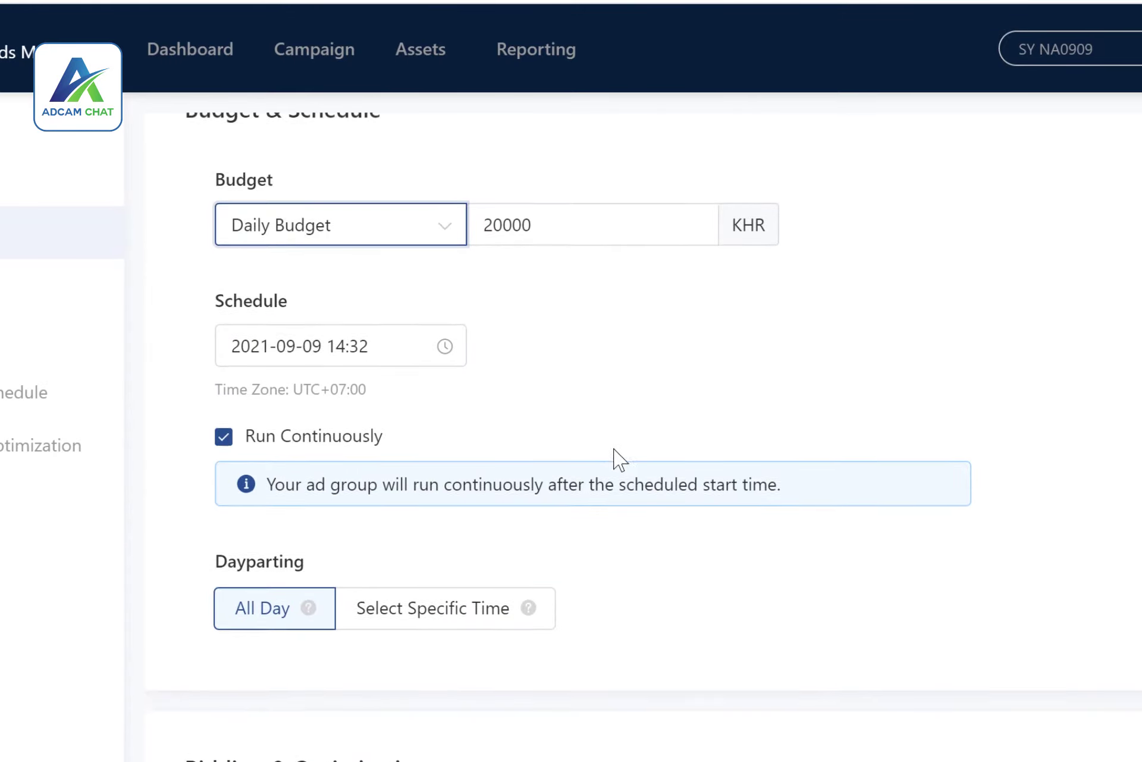
scroll(508, 408, "up", 4)
scroll(569, 507, "down", 2)
scroll(535, 473, "down", 2)
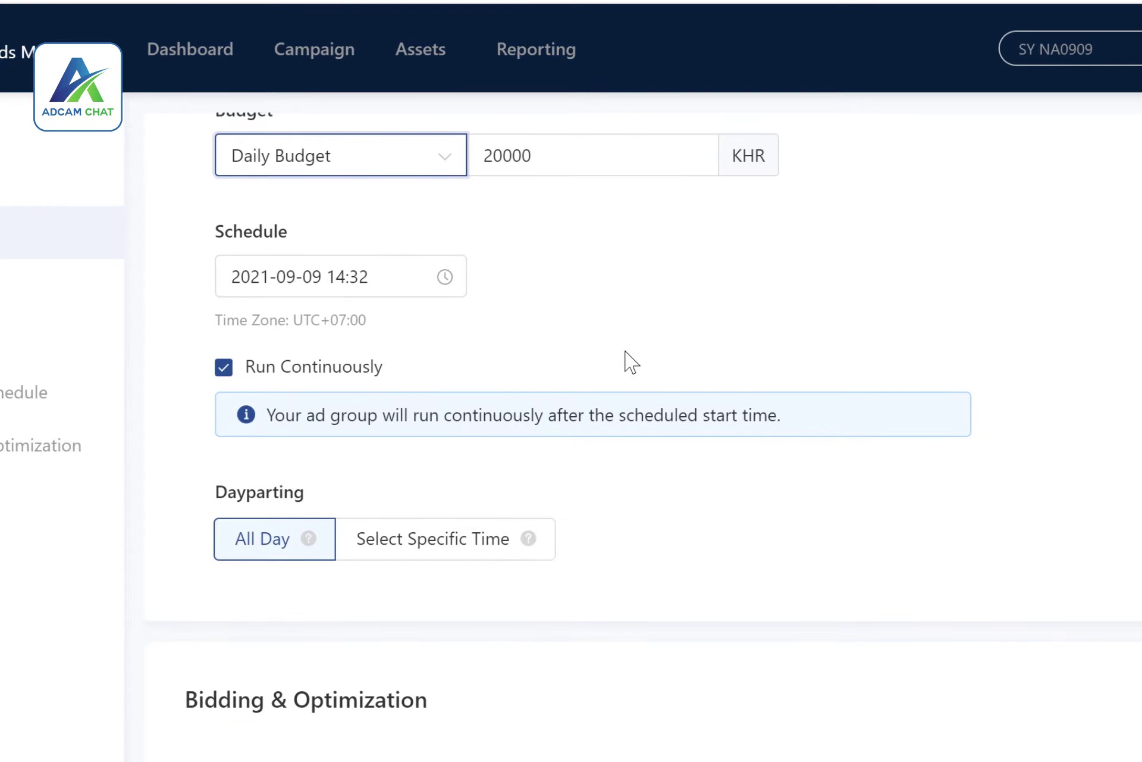
scroll(630, 362, "up", 2)
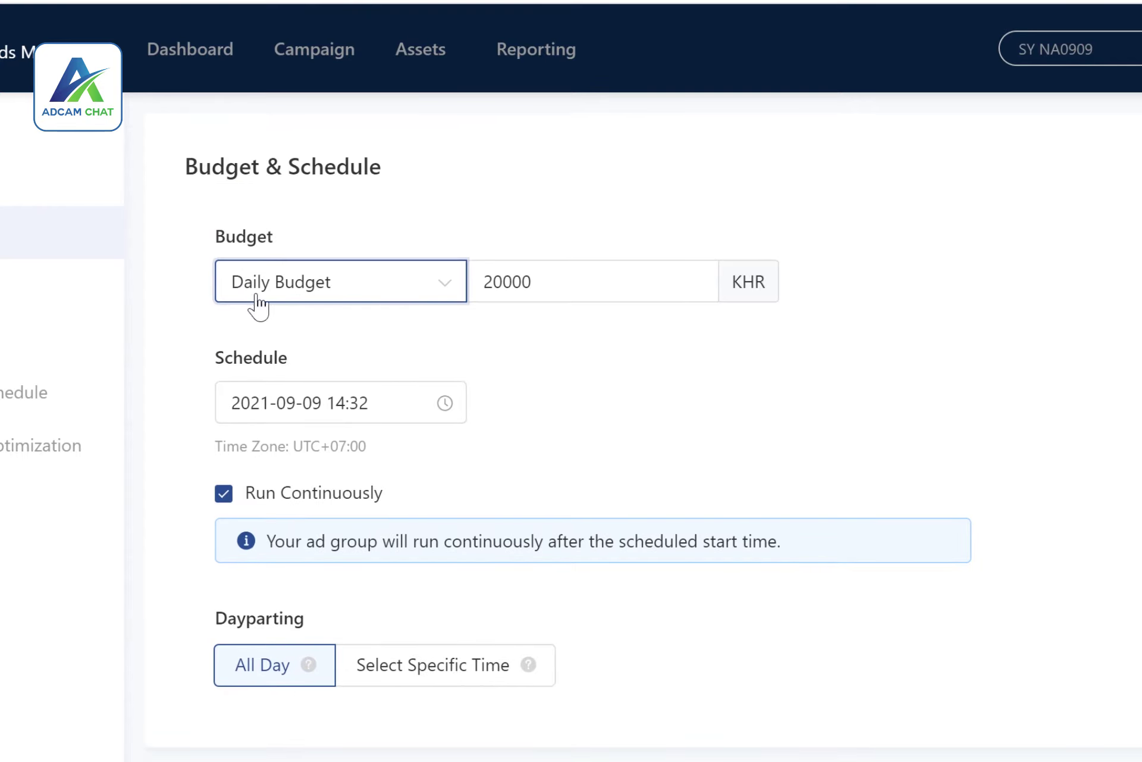
- Select the daily budget amount for editing, and continue from the ad group settings to the ad creation stage
left_click(564, 283)
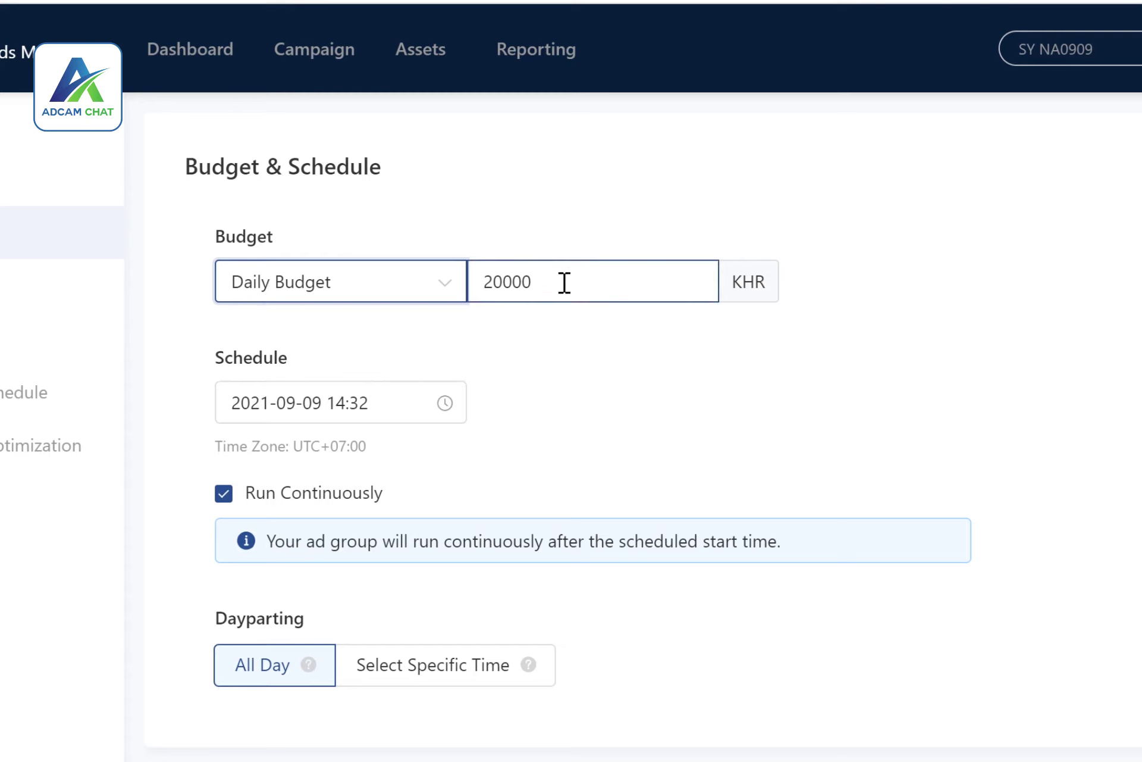
left_click_drag(564, 283, 483, 280)
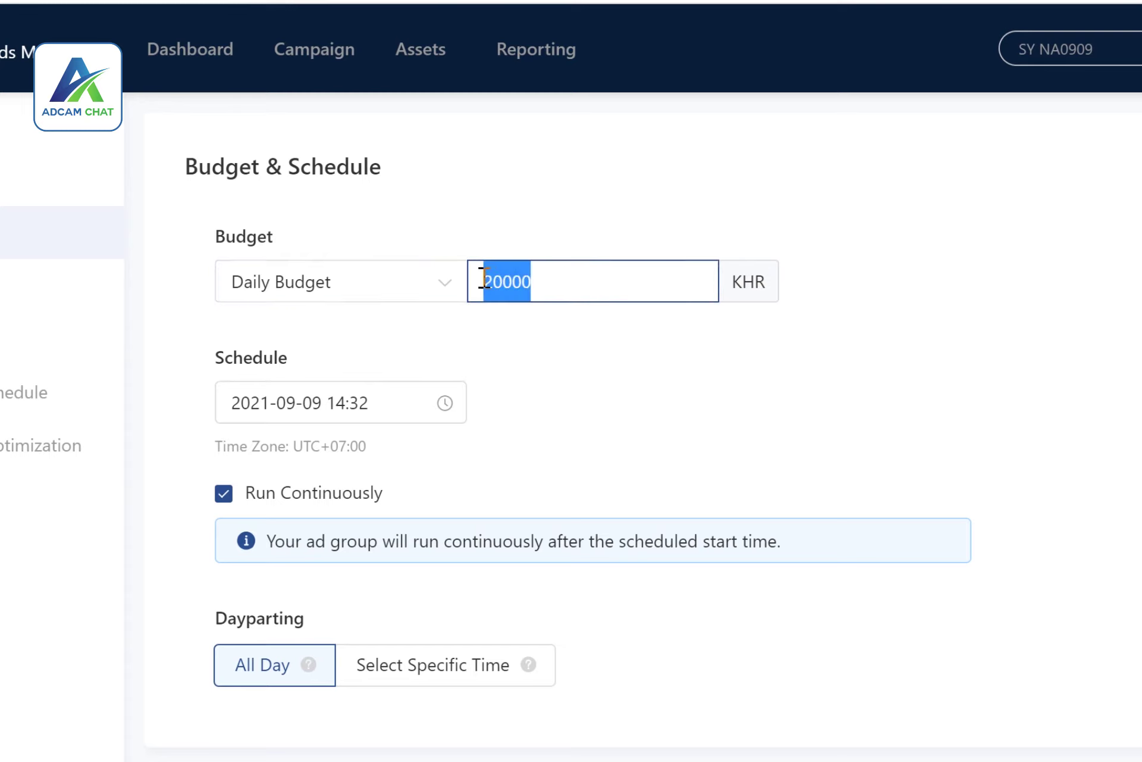
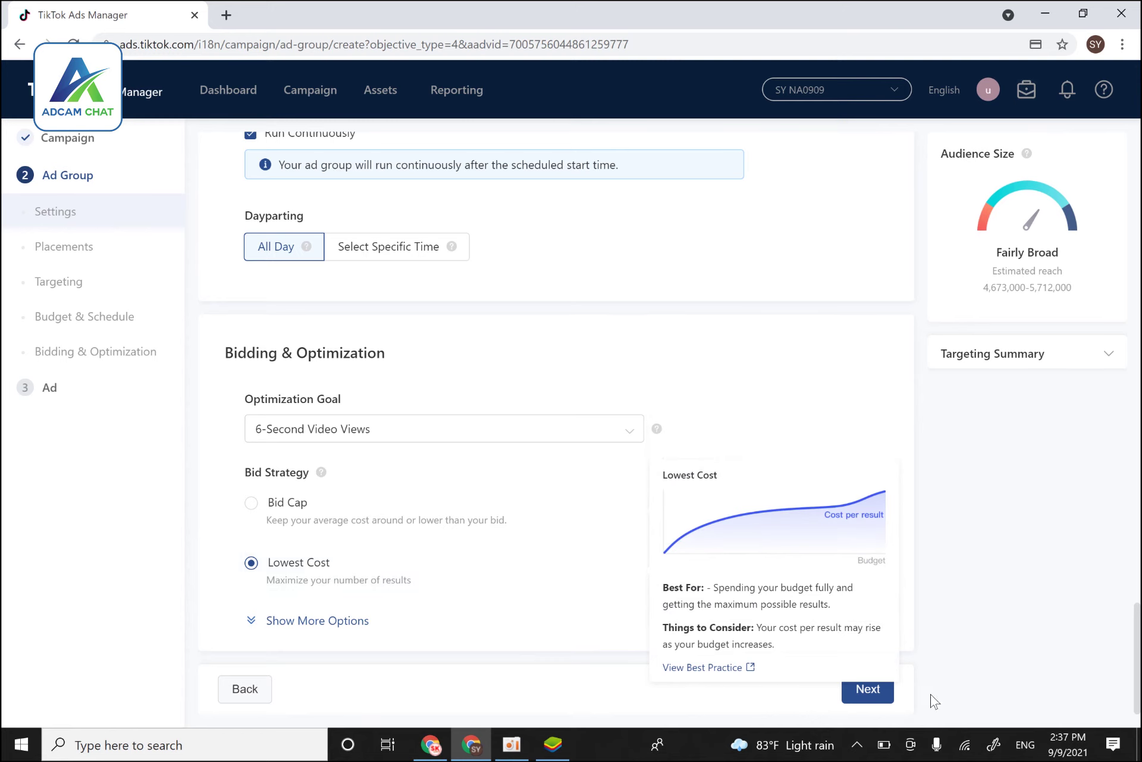
left_click(868, 689)
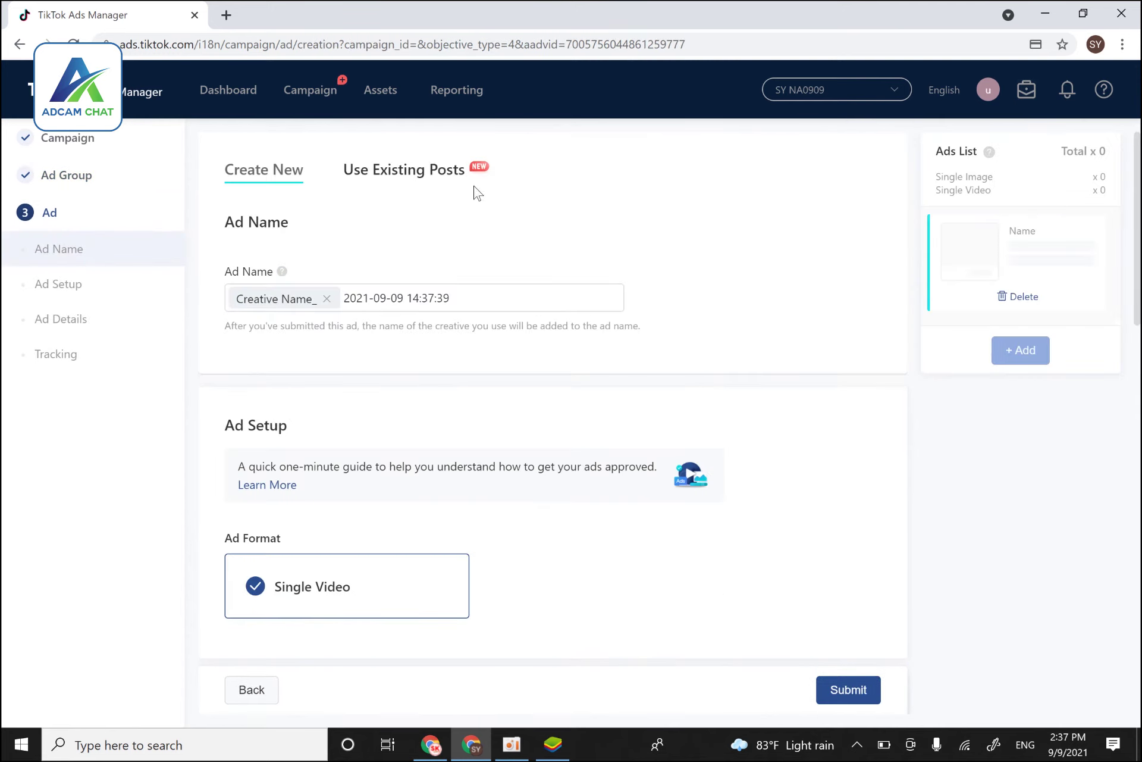
- Check which videos the video library offers for a new ad, and close it without choosing one
scroll(582, 456, "down", 5)
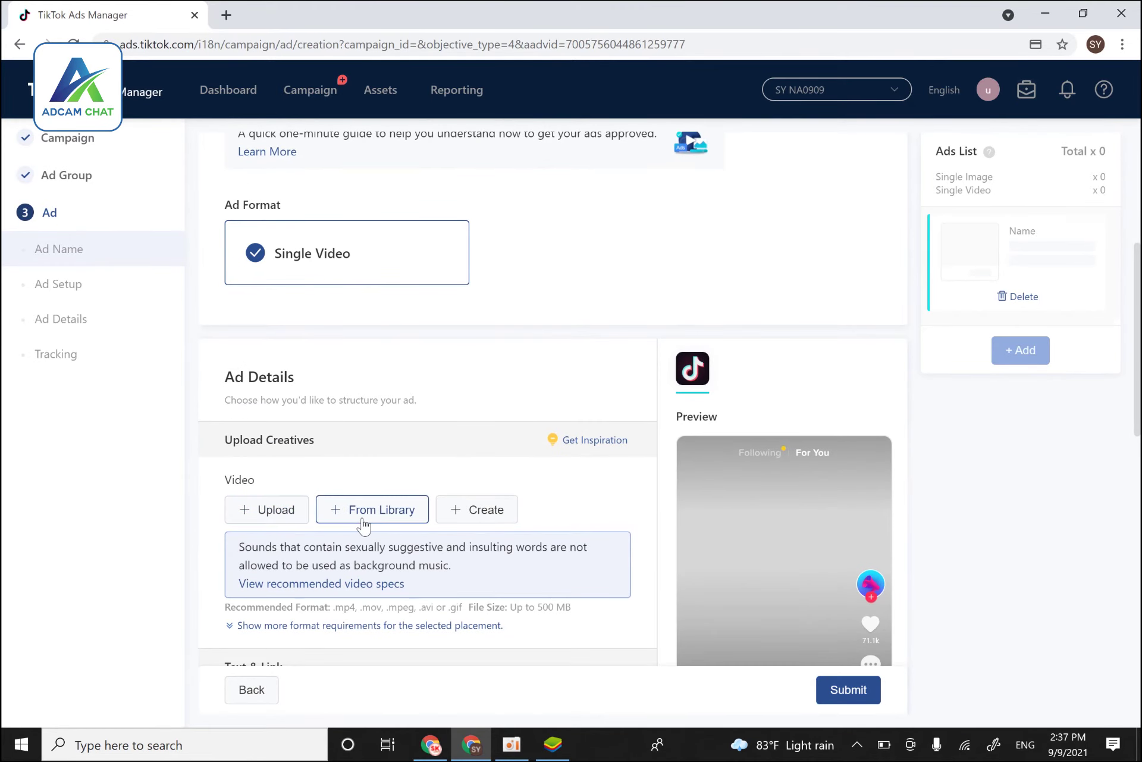
left_click(390, 524)
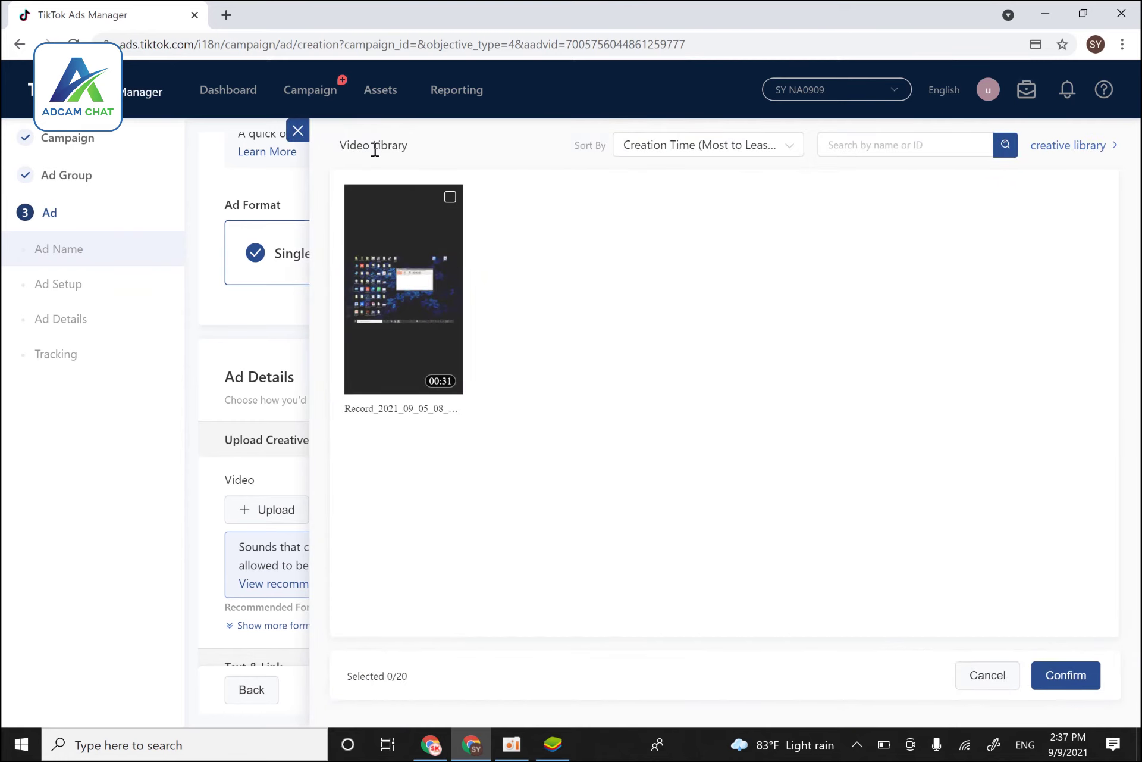
left_click(298, 130)
scroll(492, 434, "up", 5)
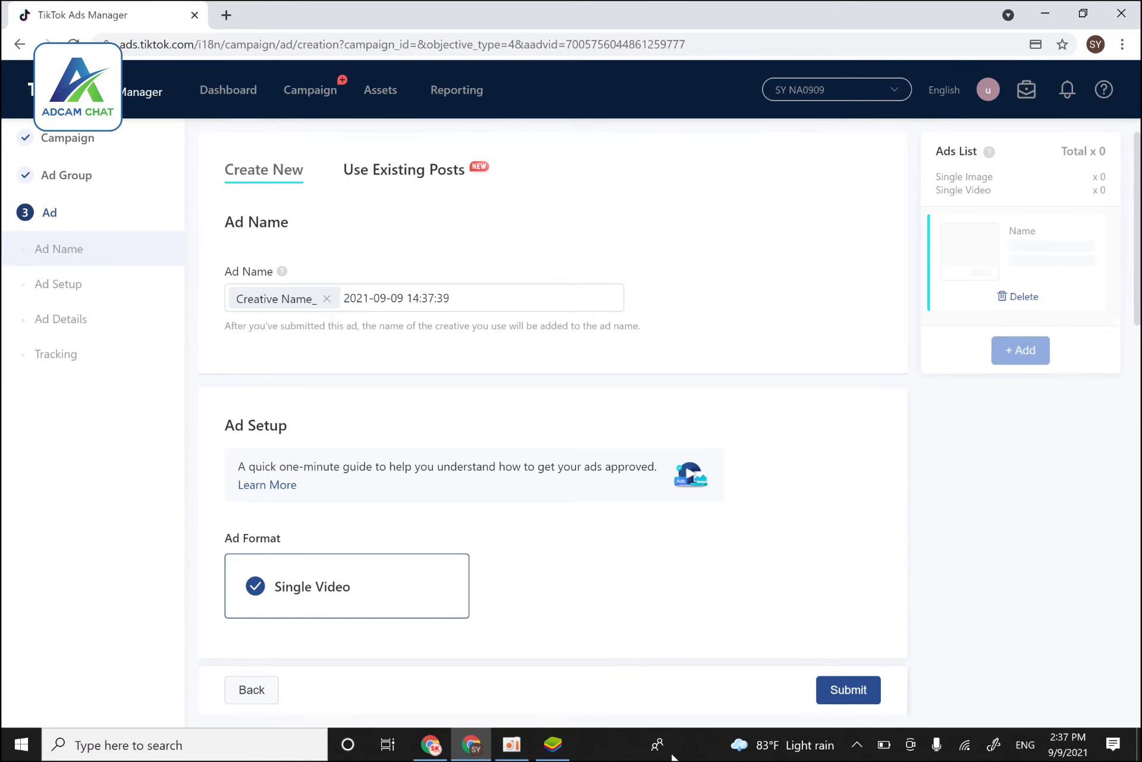
- Switch the ad to using existing posts and name it AD 01
left_click(553, 744)
left_click(1006, 15)
left_click(404, 182)
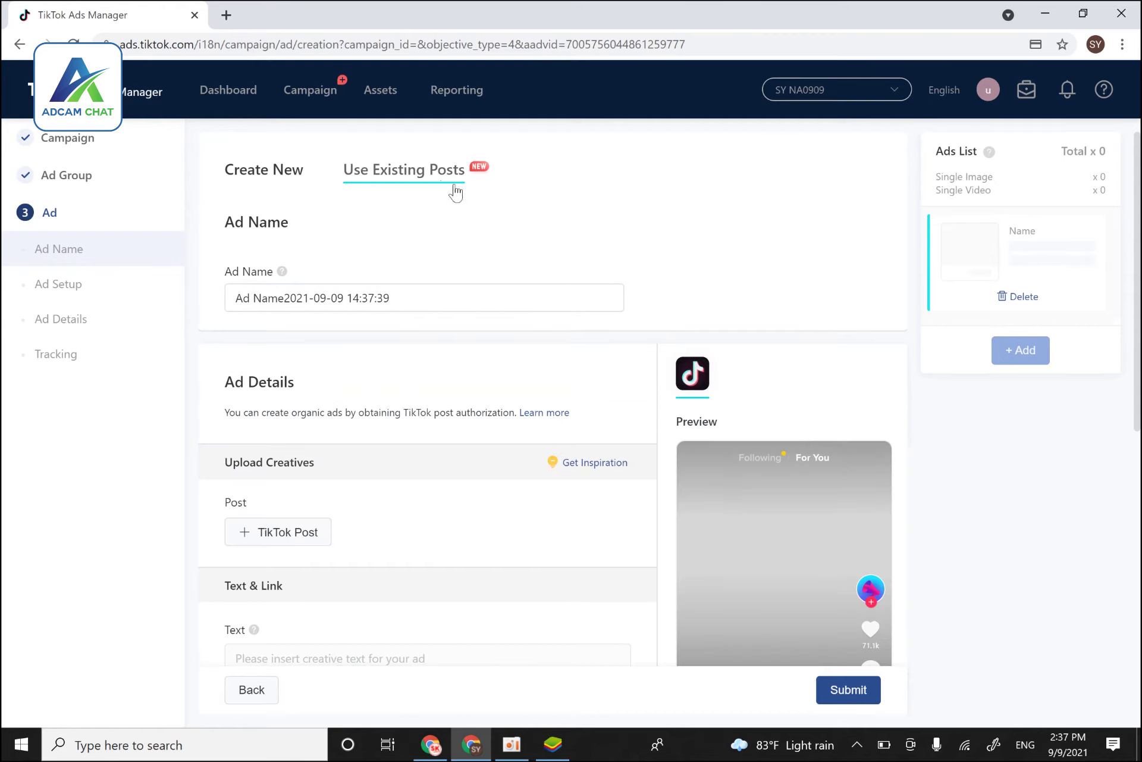
left_click_drag(411, 301, 240, 305)
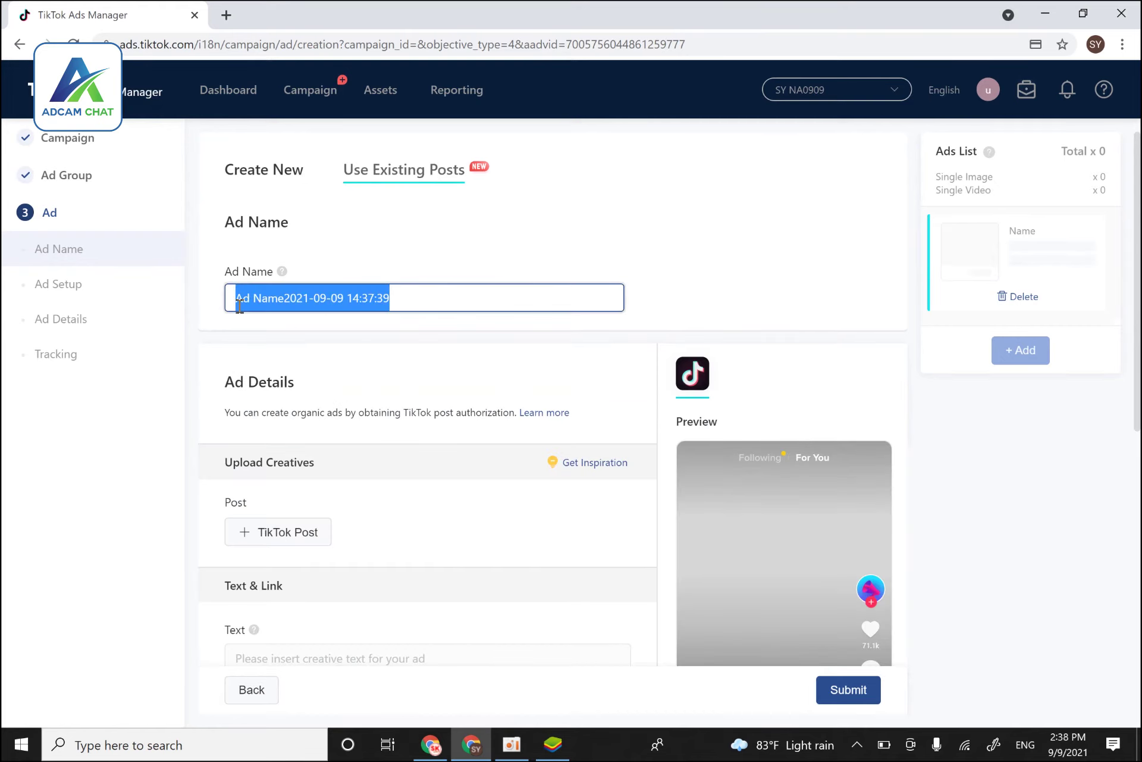
type("AD")
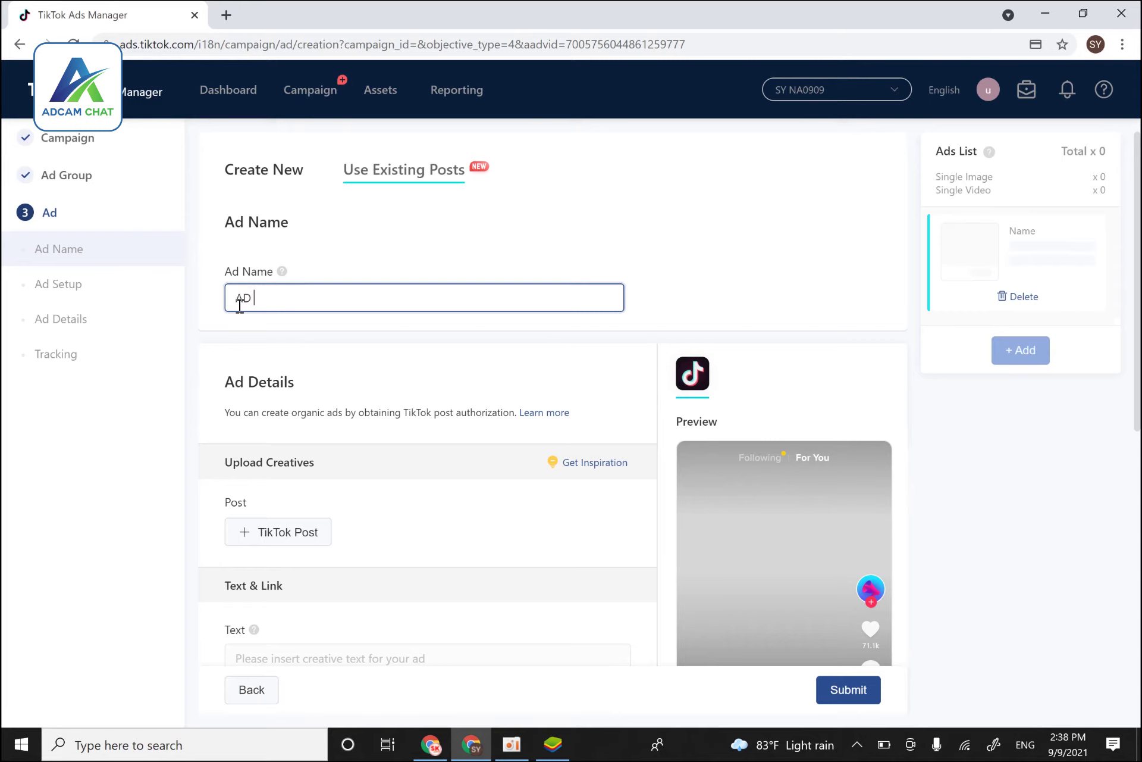
left_click(438, 342)
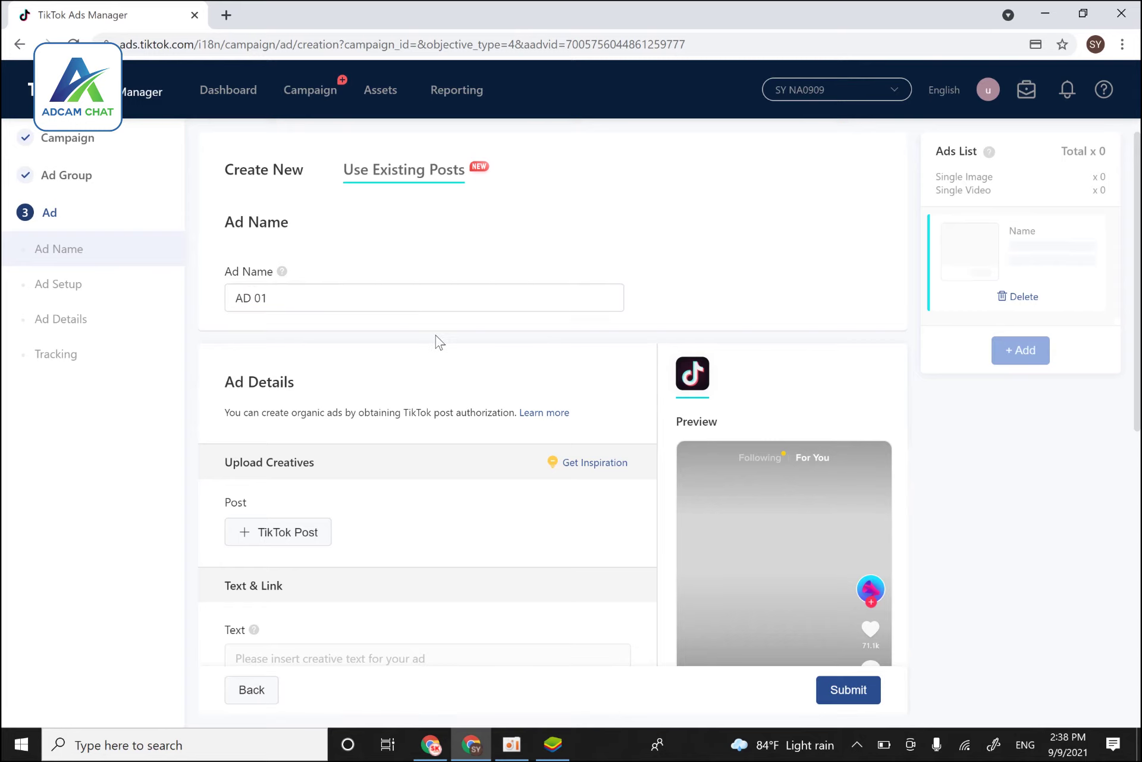
- Add the 1:37 Adcamchat TikTok post from the video library as the ad's creative
scroll(431, 417, "down", 2)
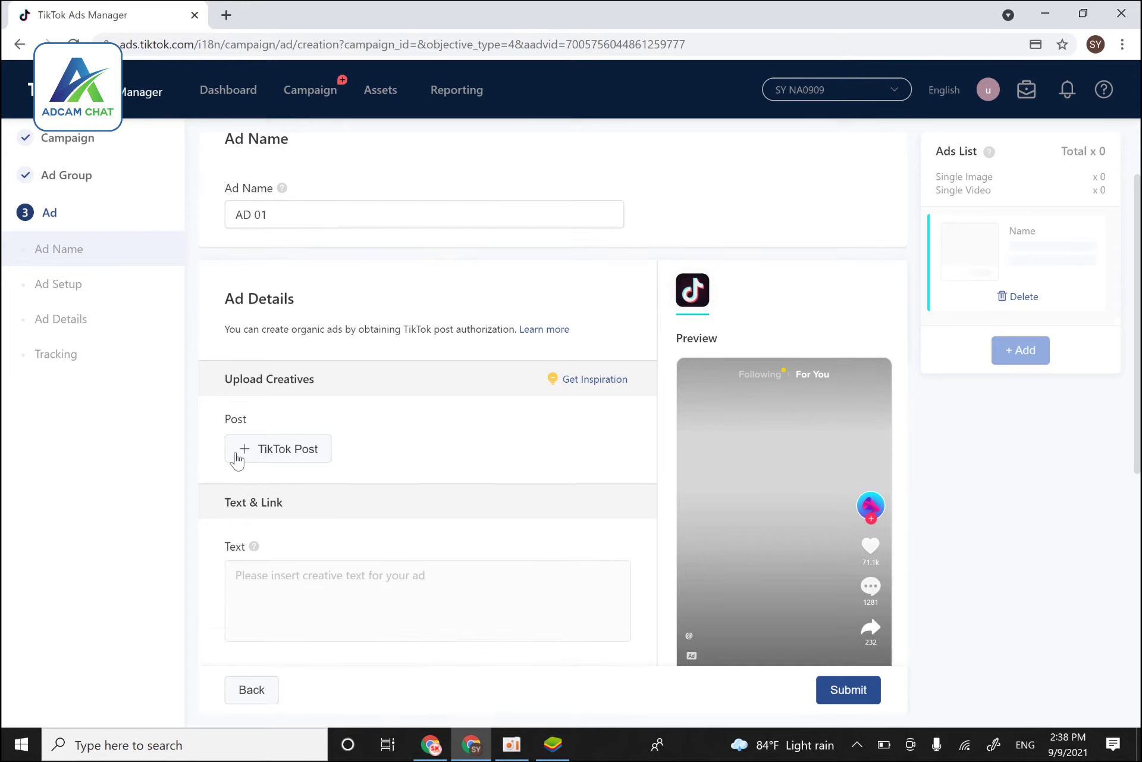
left_click(317, 453)
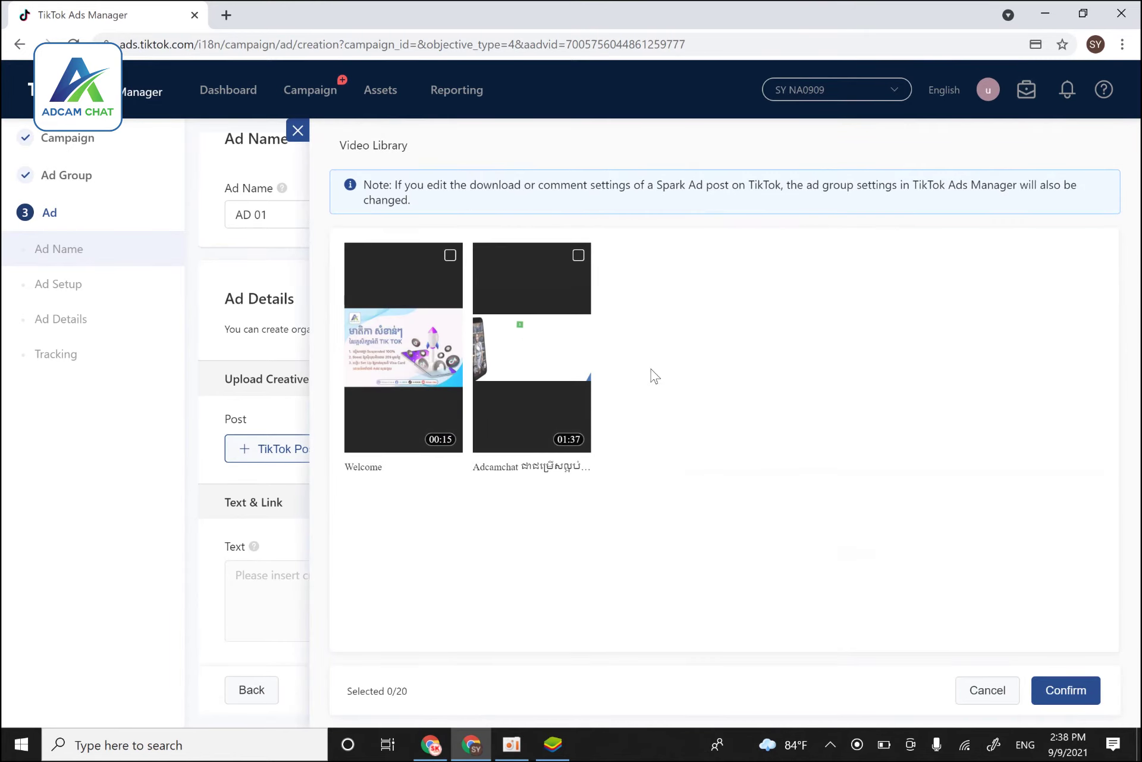
left_click(581, 257)
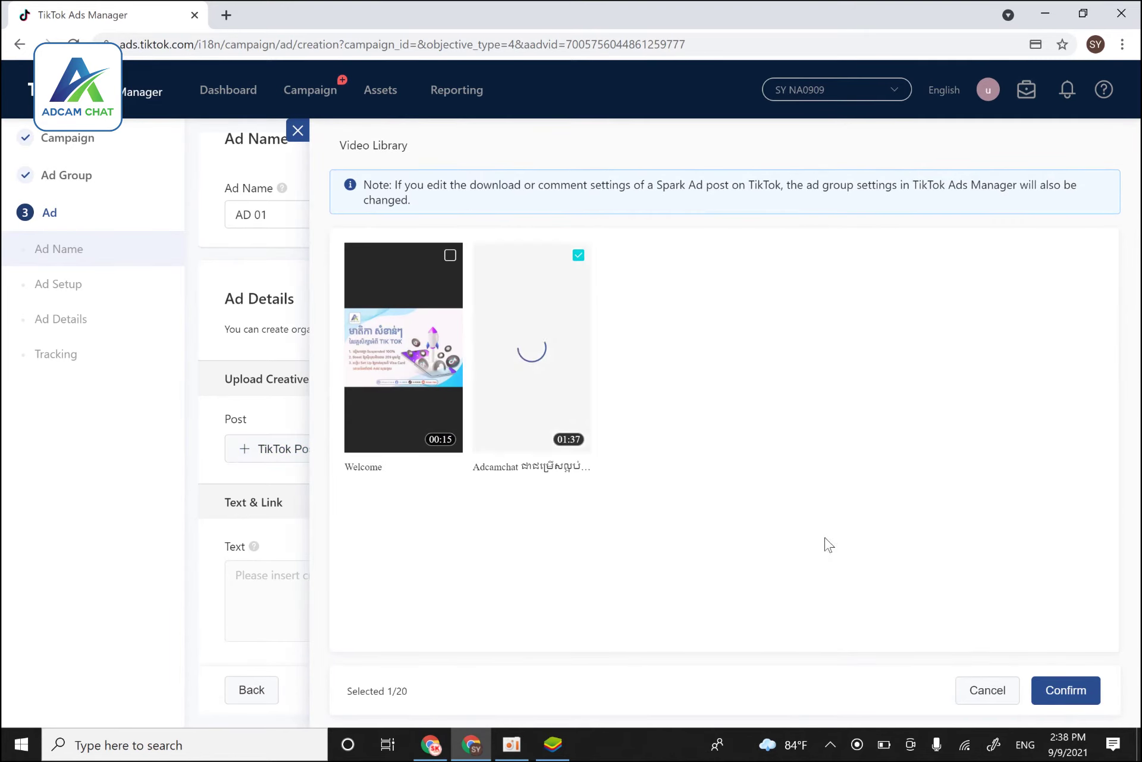
left_click(1080, 697)
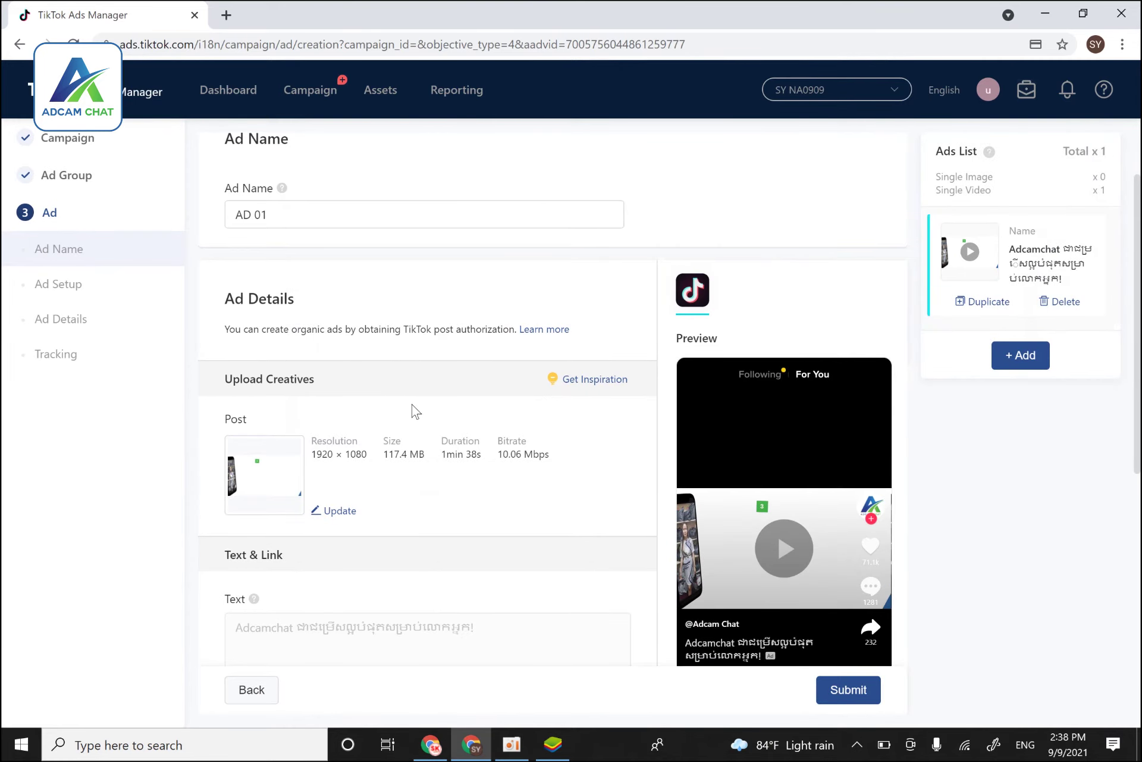
- Enable the website URL option in the ad's text and link settings
scroll(765, 386, "down", 1)
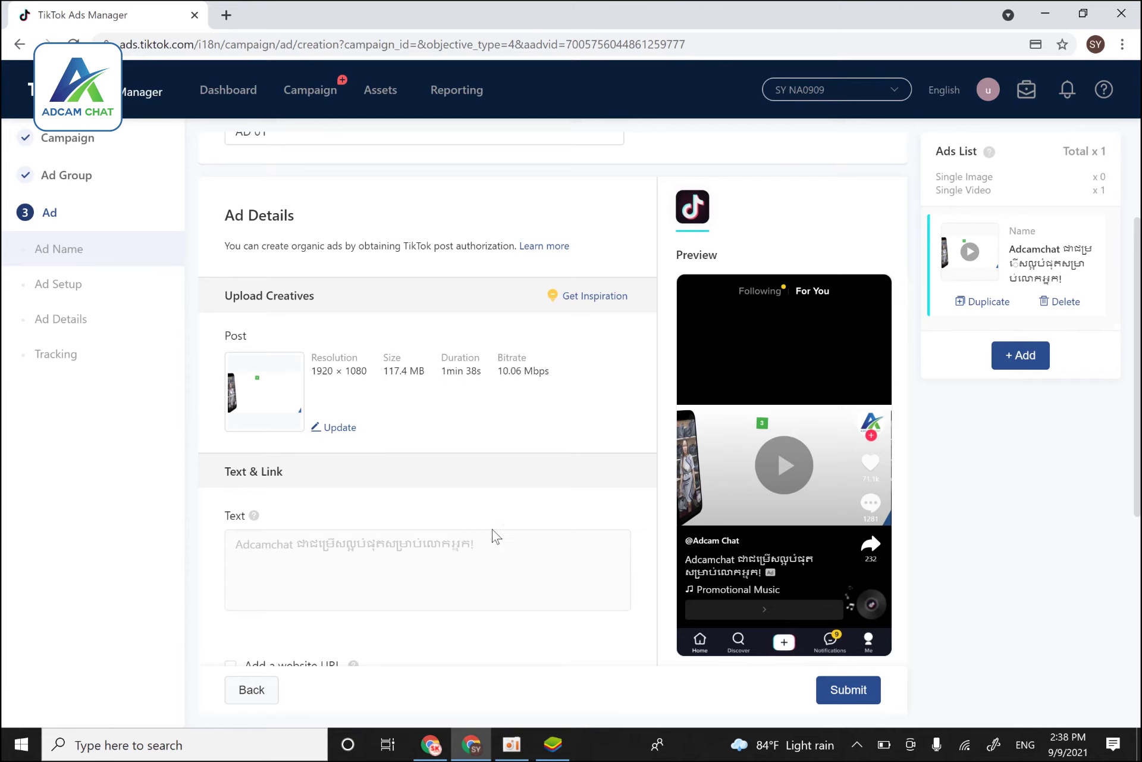
scroll(492, 531, "down", 2)
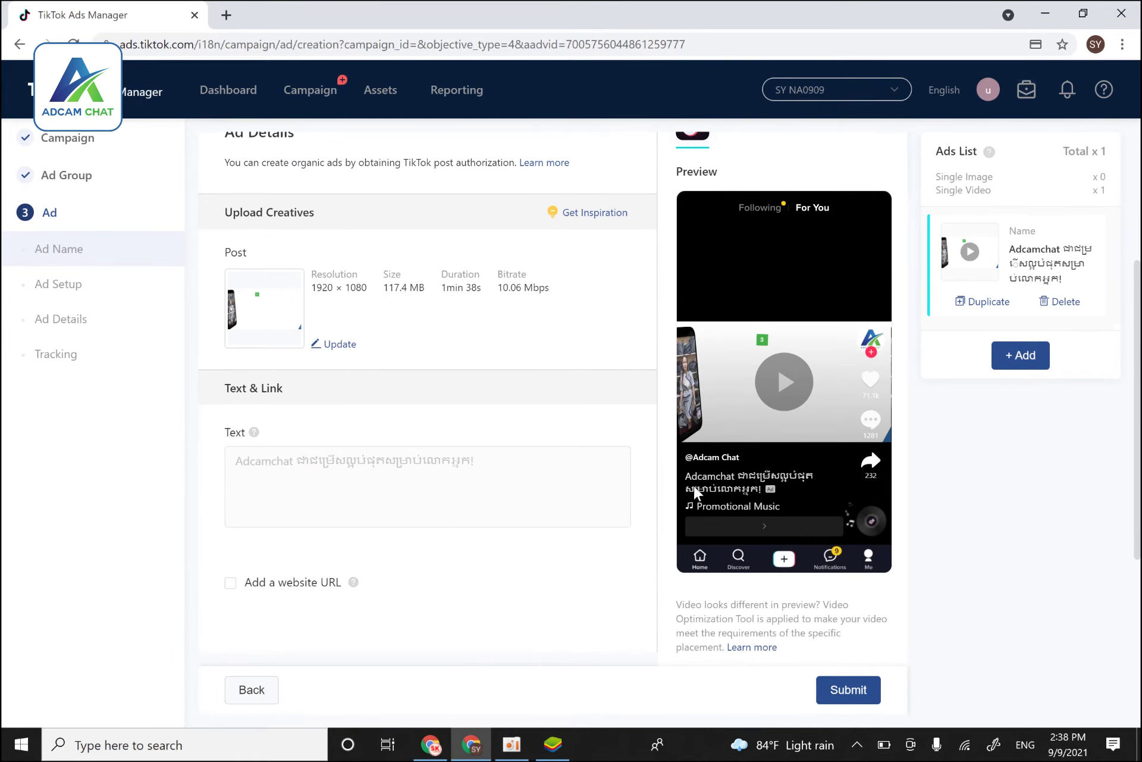
scroll(288, 510, "down", 2)
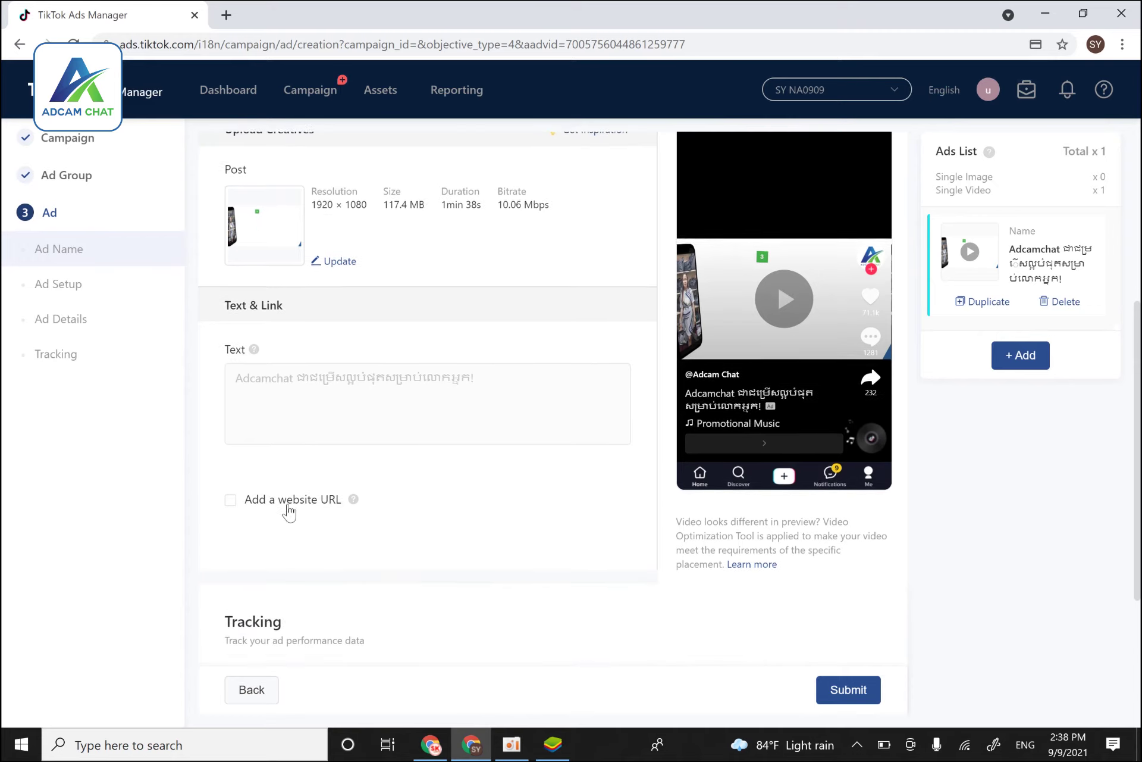
left_click(230, 500)
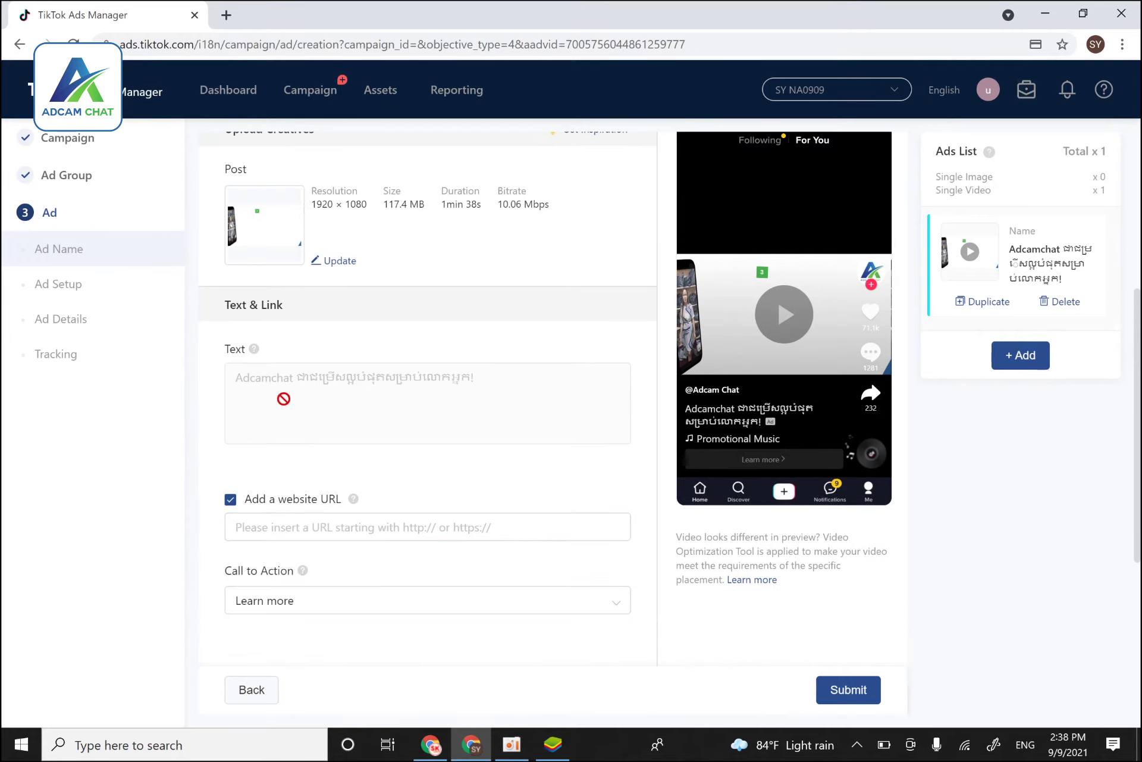
scroll(423, 444, "down", 4)
scroll(437, 432, "up", 2)
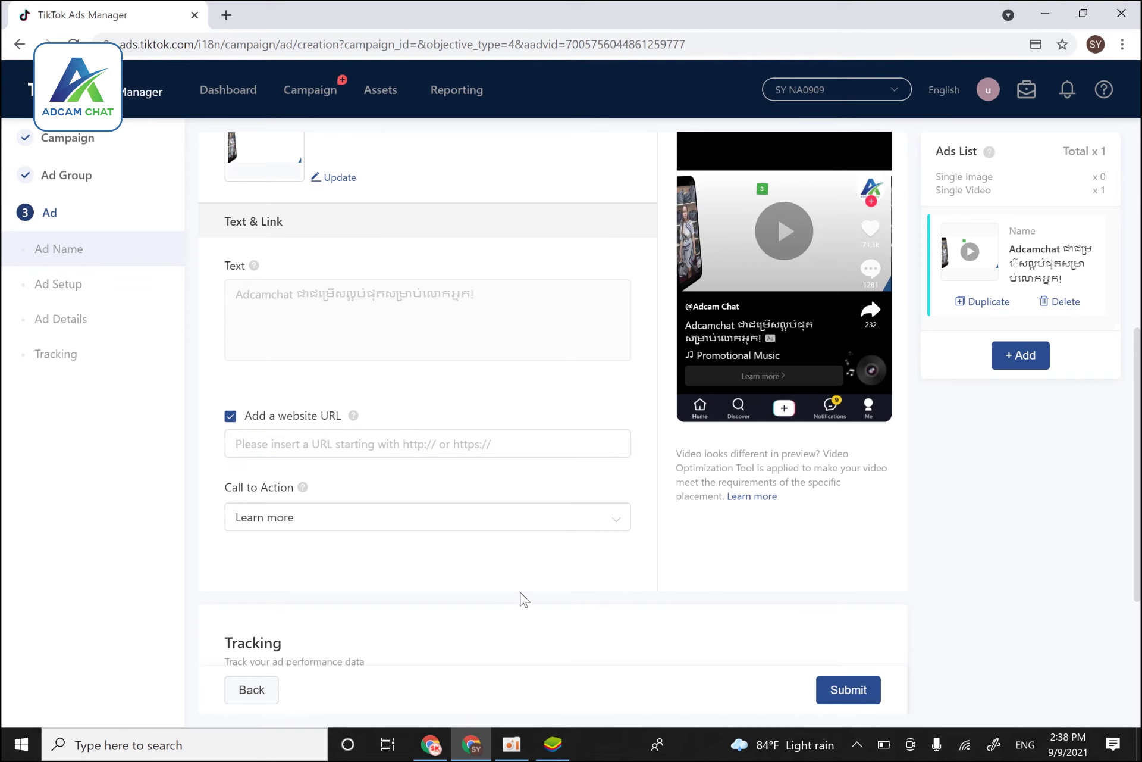
- Switch to the browser window with the Adcamchat link dashboard, open the adcamchat link page and copy its address
left_click(432, 745)
key("super+alt+1")
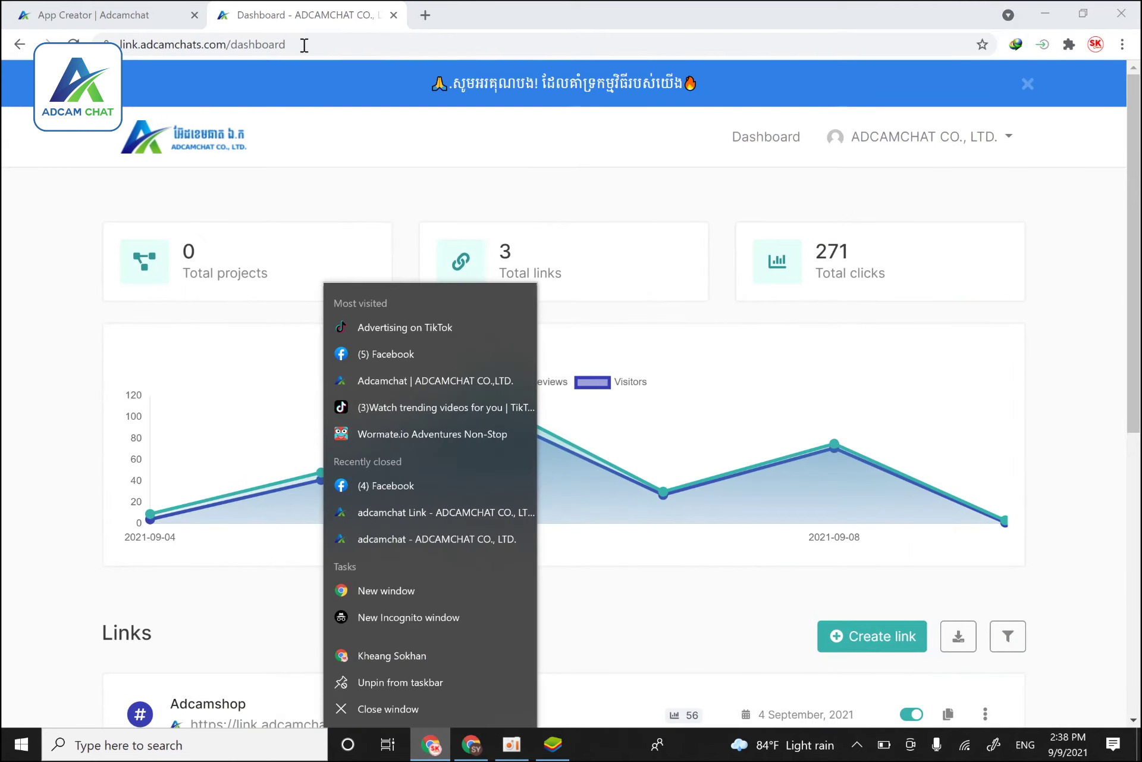
scroll(275, 642, "down", 7)
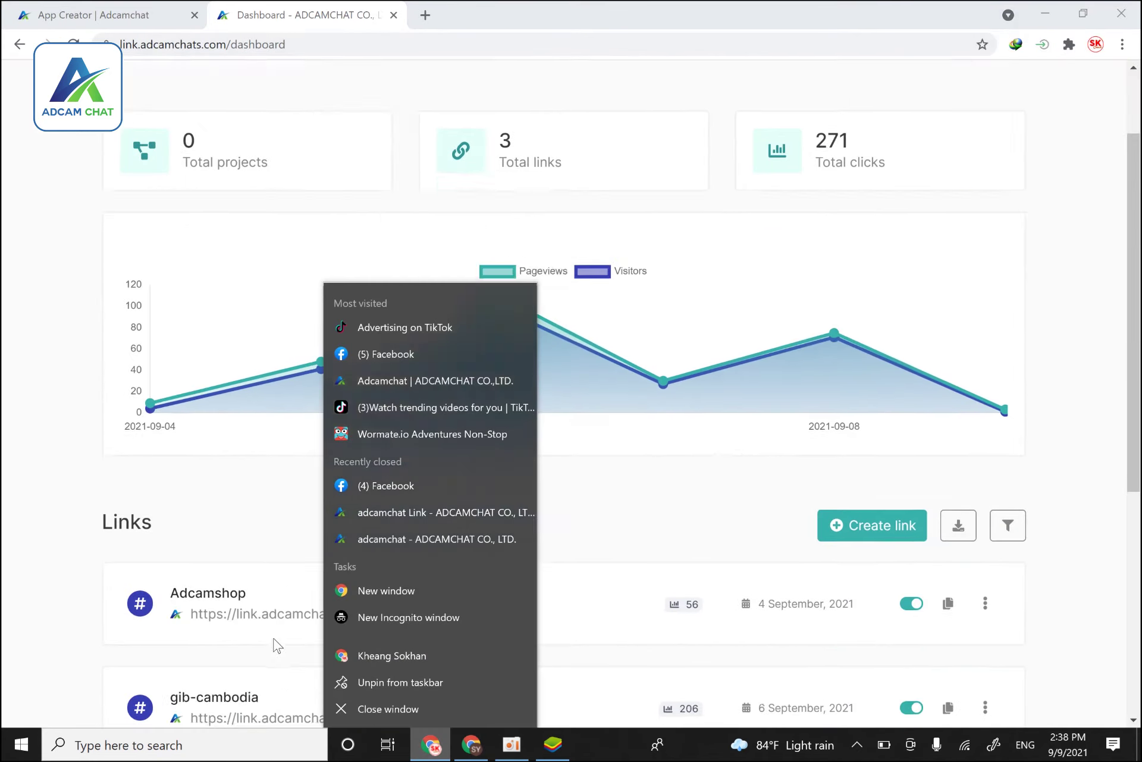
left_click(248, 523)
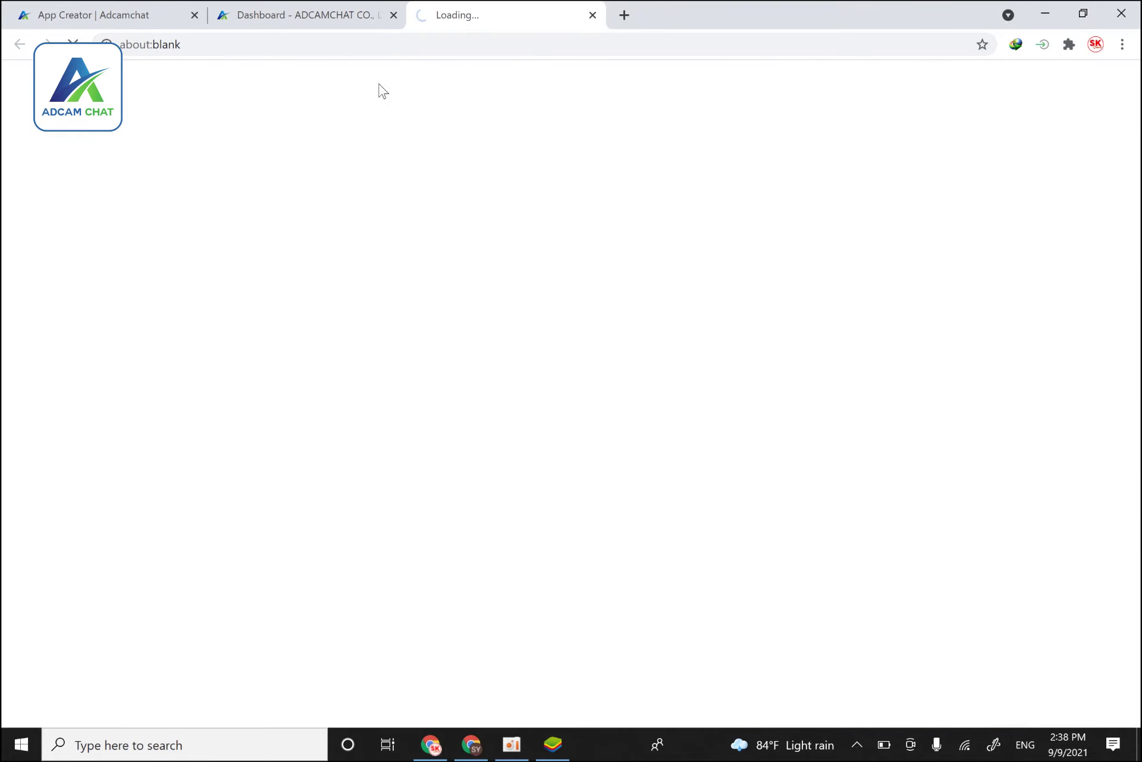
left_click(324, 50)
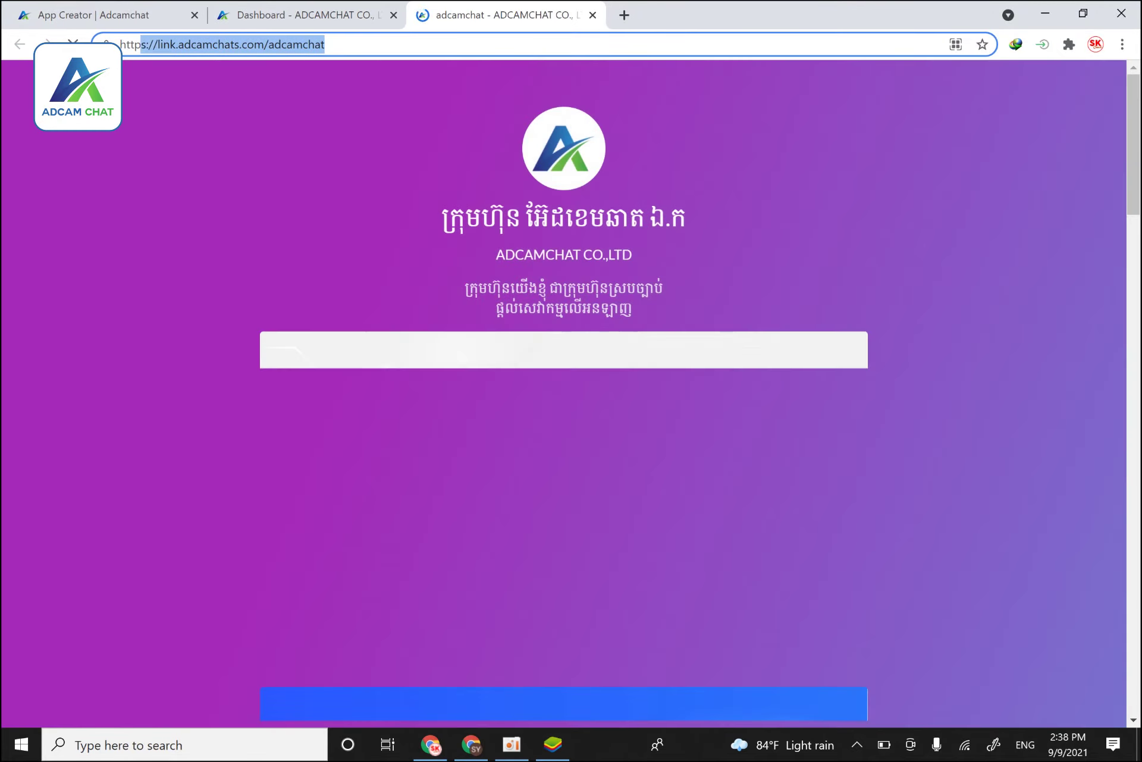
scroll(573, 317, "down", 5)
scroll(573, 317, "up", 5)
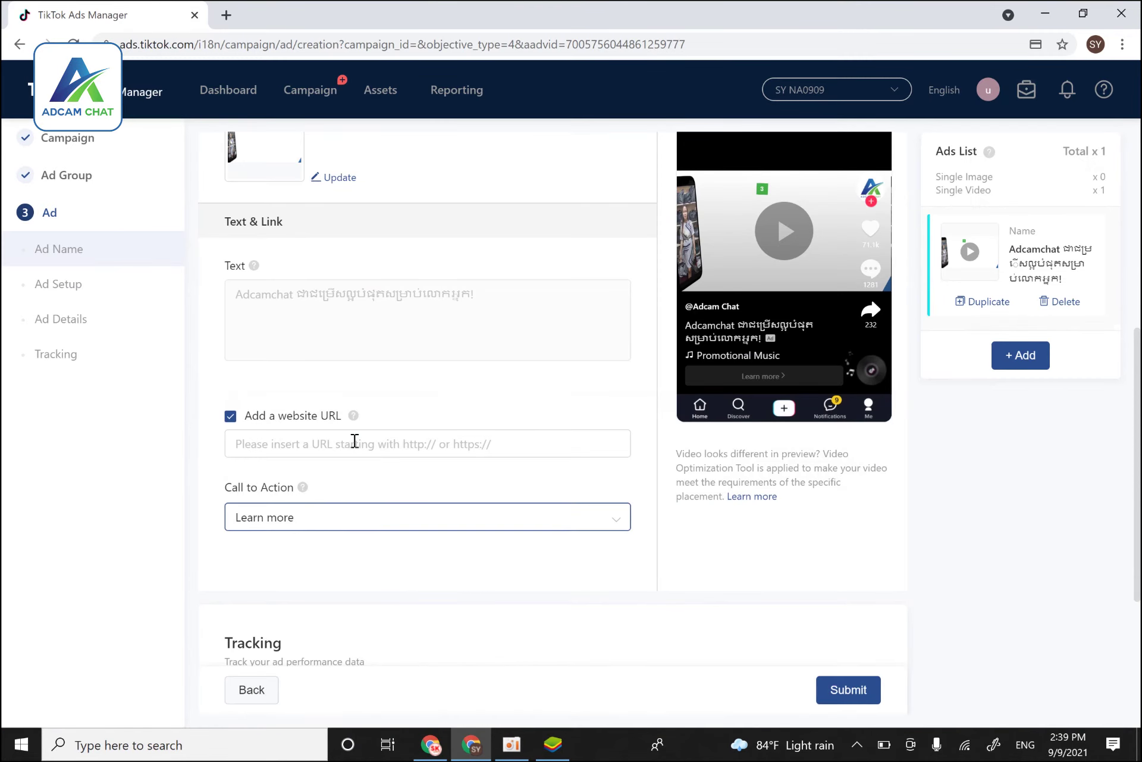
left_click(355, 443)
type("https://link.adcamchats.com/adcamchat")
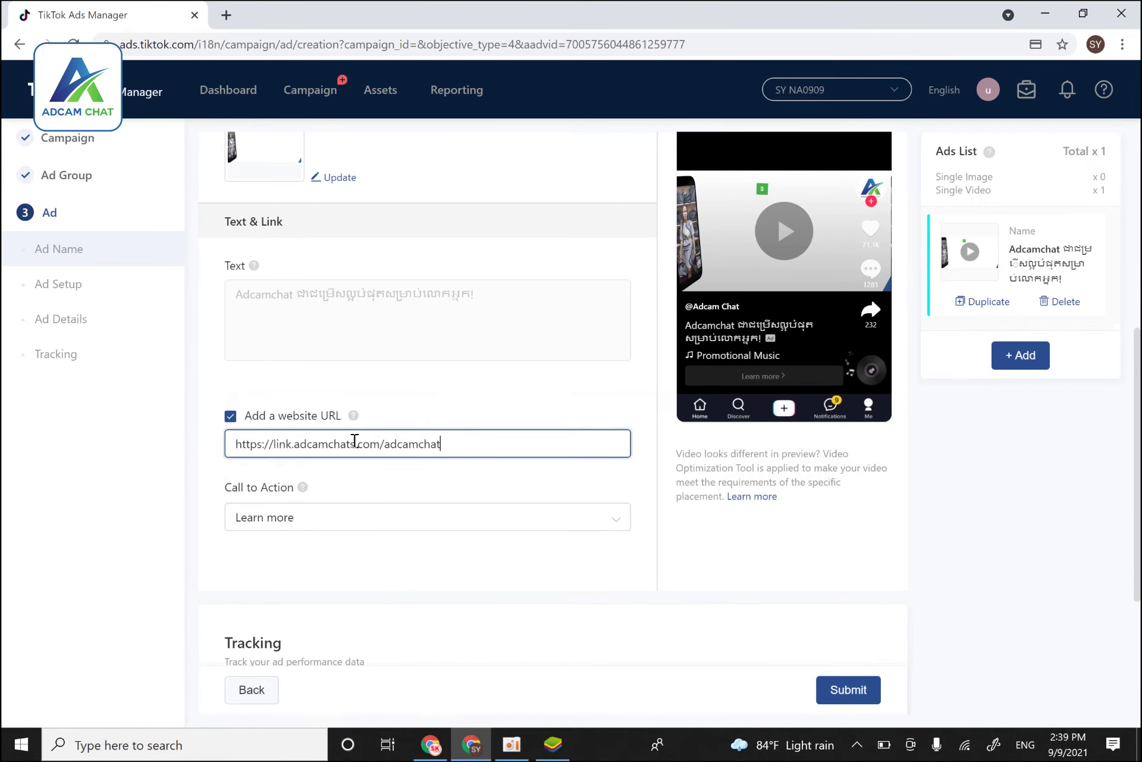
left_click(492, 556)
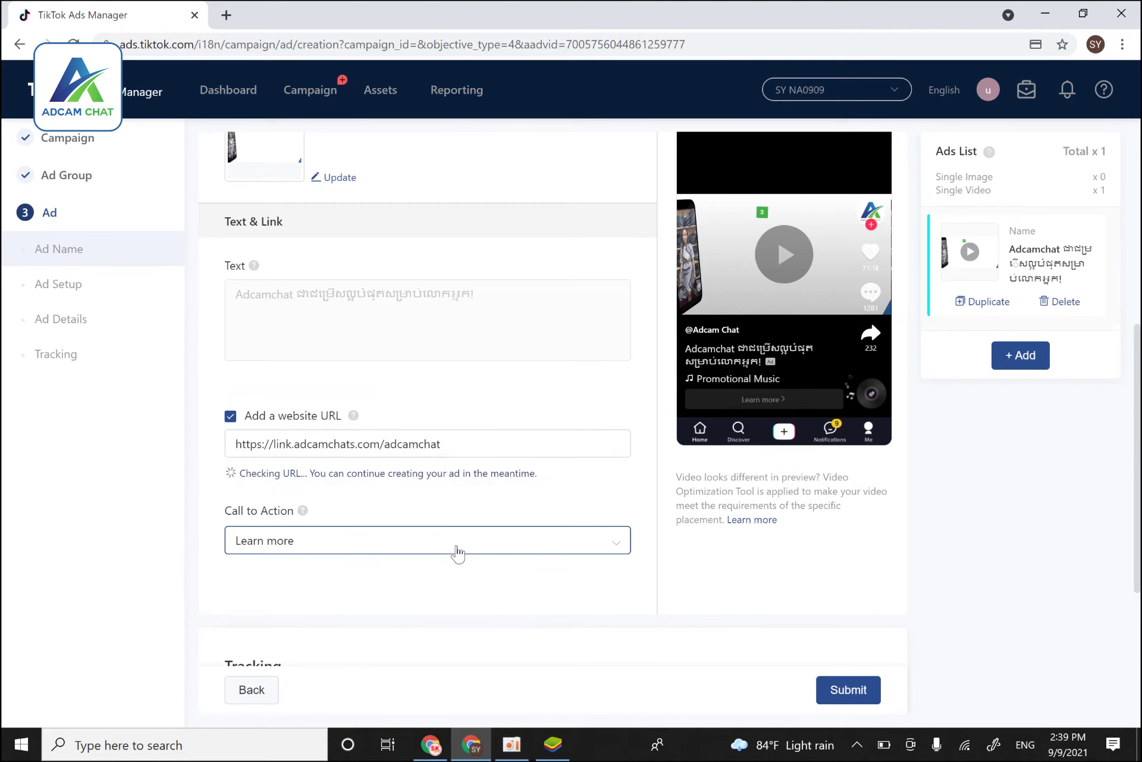
- Look through the available call-to-action options and choose Learn more for the ad
left_click(543, 534)
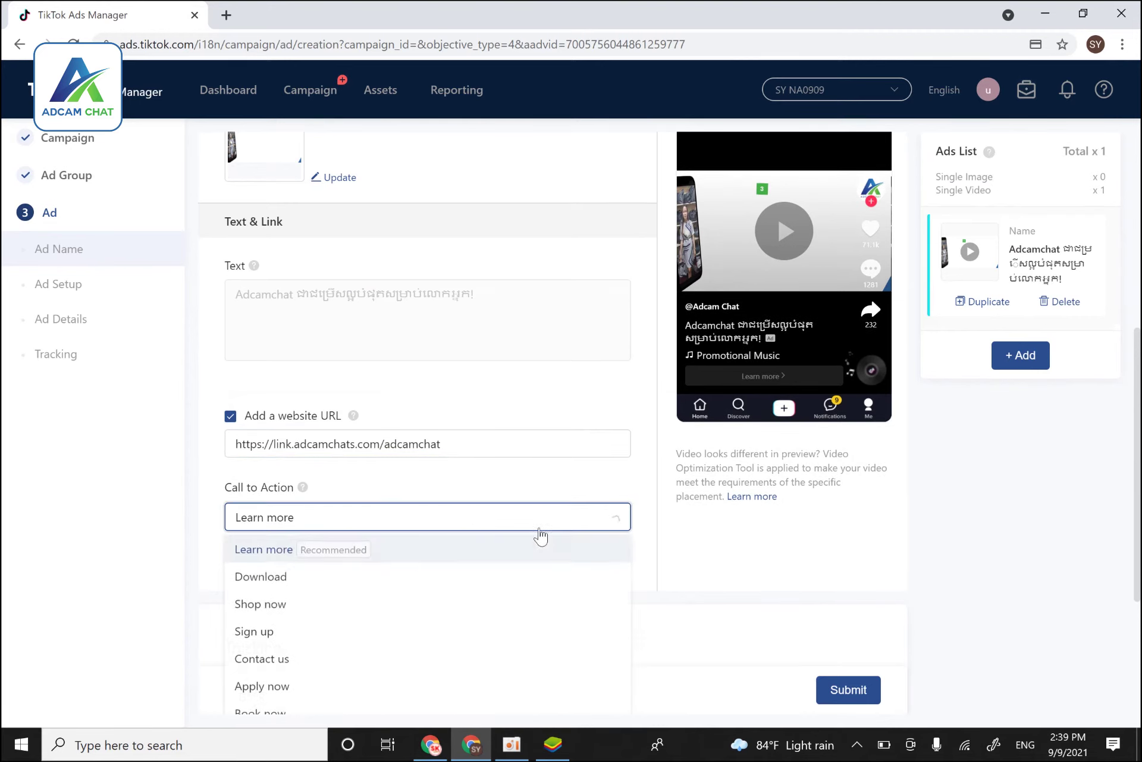
scroll(352, 639, "down", 3)
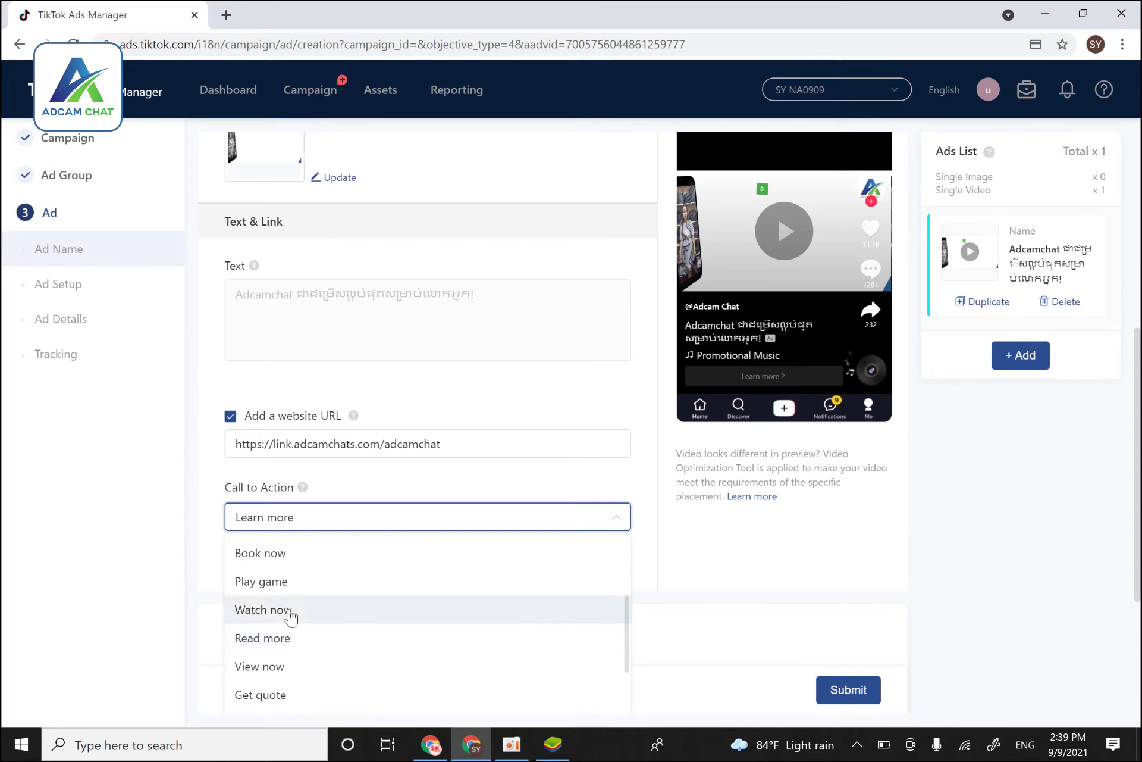
scroll(291, 617, "down", 4)
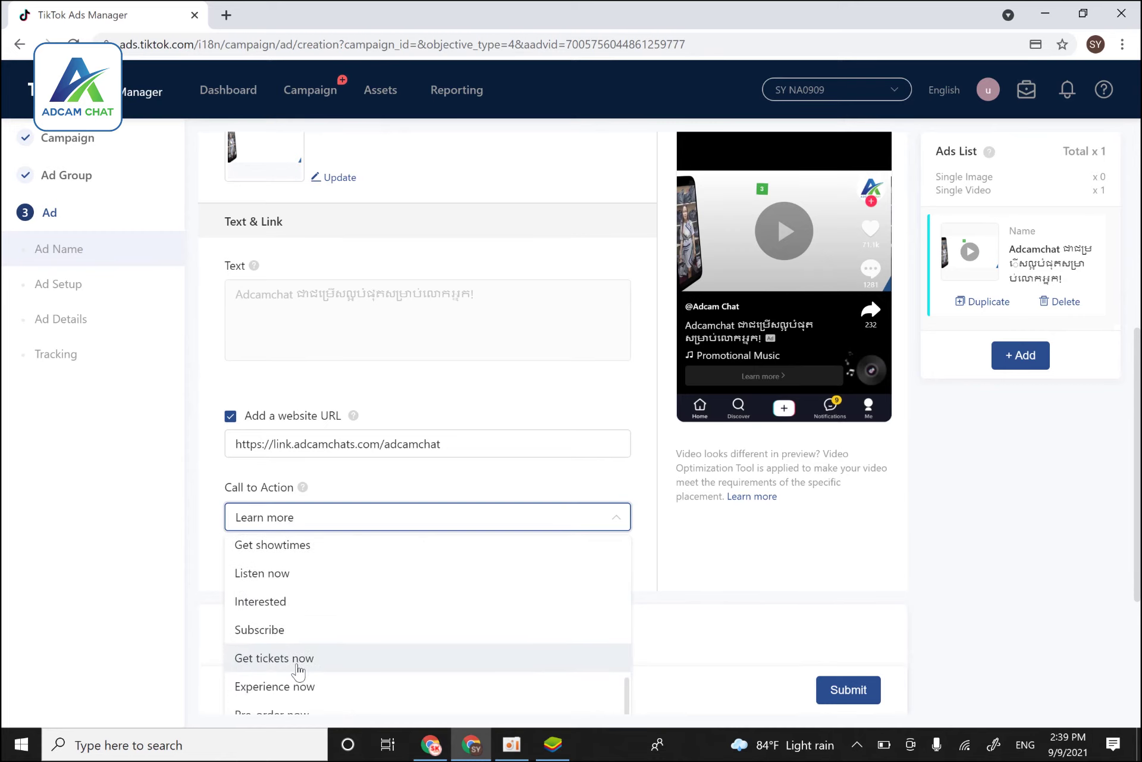
scroll(300, 668, "down", 1)
scroll(311, 646, "up", 1)
scroll(311, 640, "up", 5)
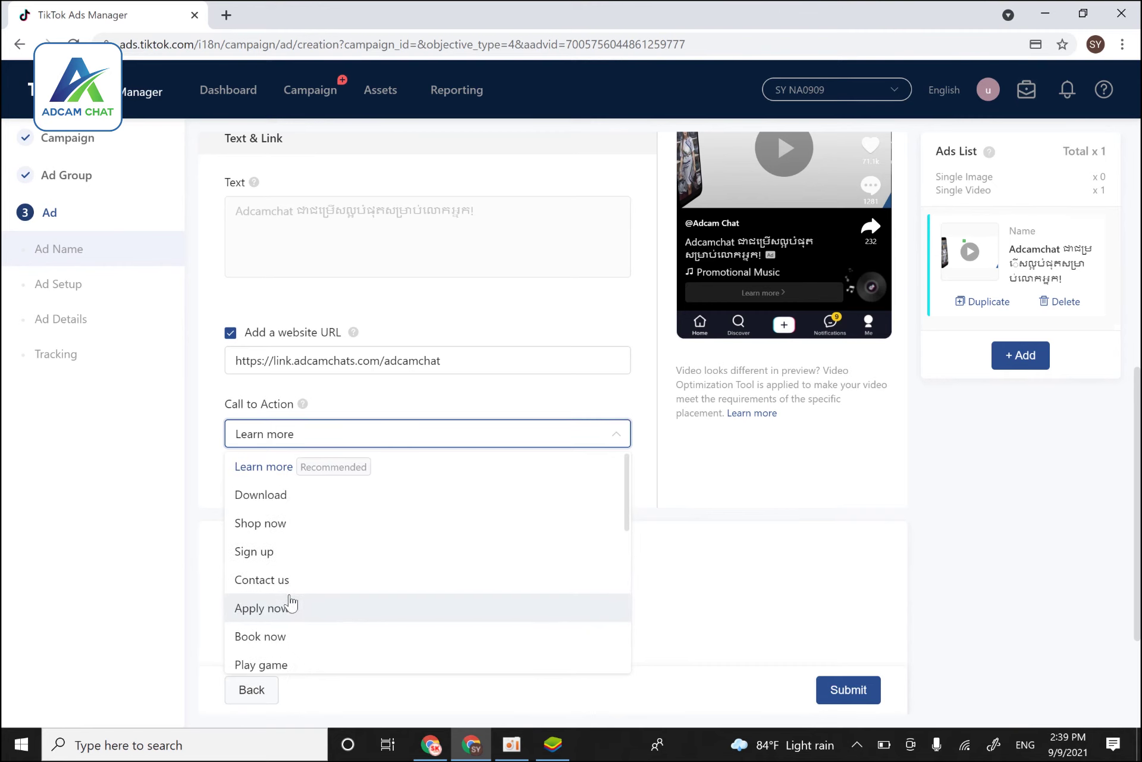
left_click(384, 474)
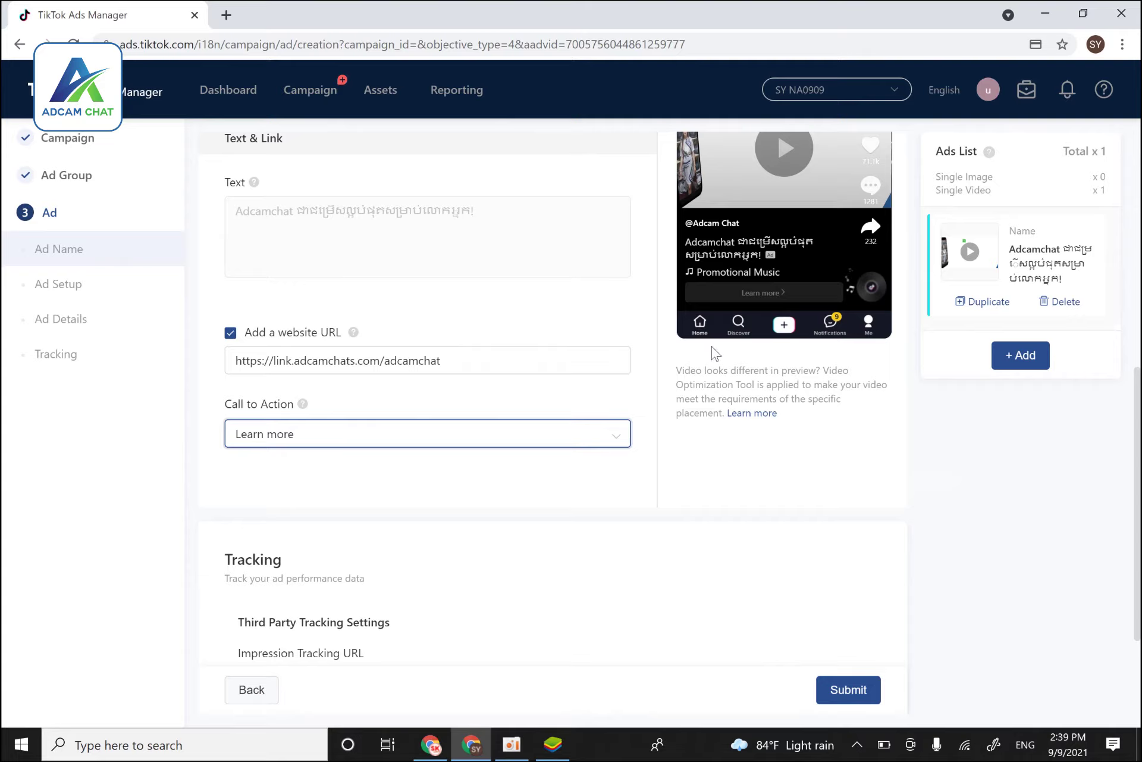
- Submit the ad and complete the campaign without modifying it for the ad suggestions
scroll(532, 499, "down", 3)
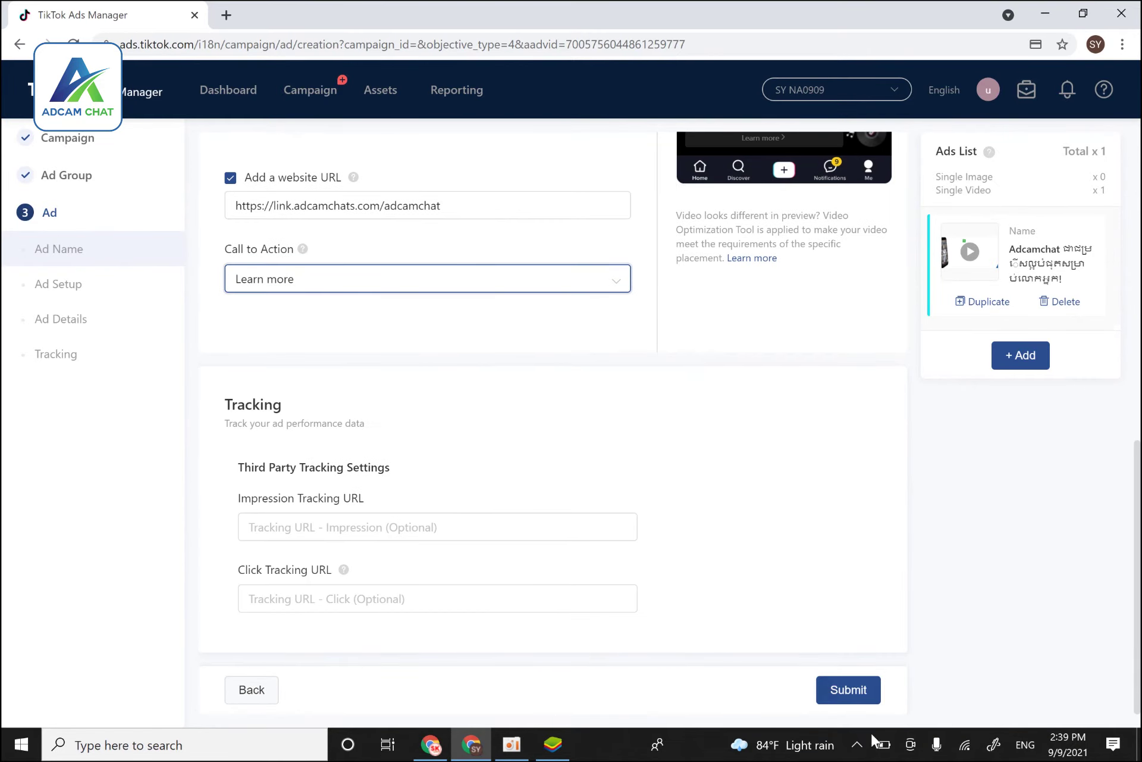
left_click(857, 691)
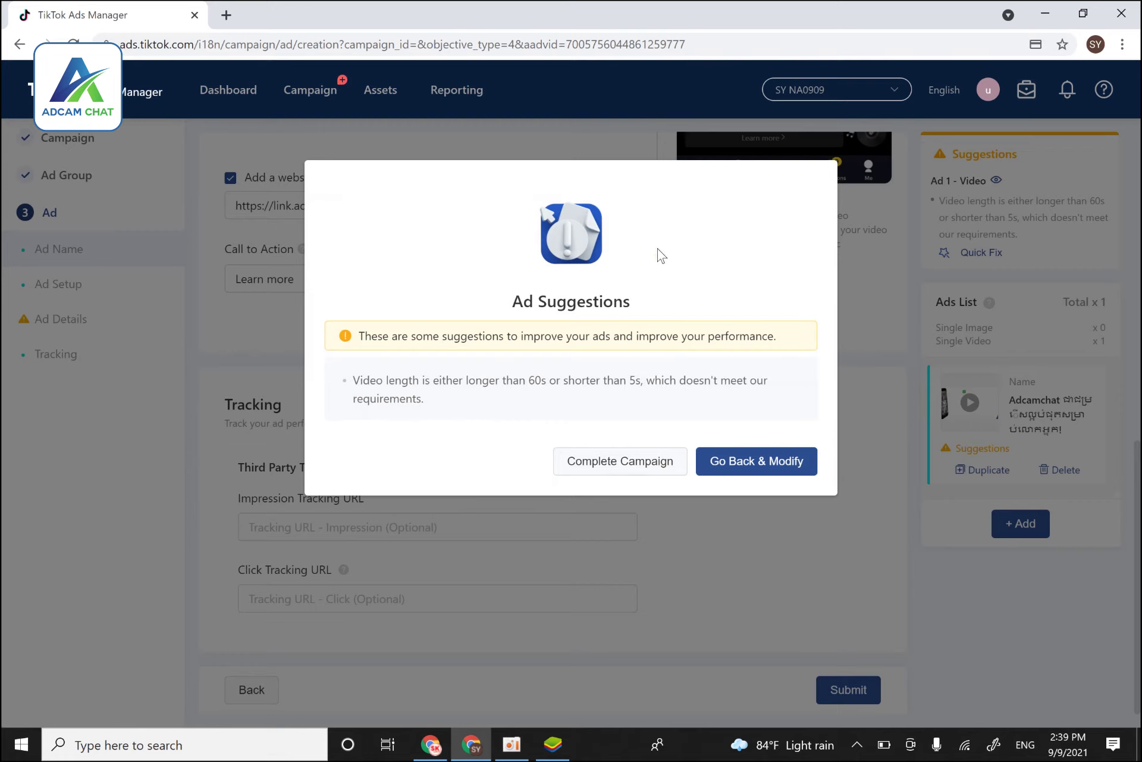
left_click(628, 473)
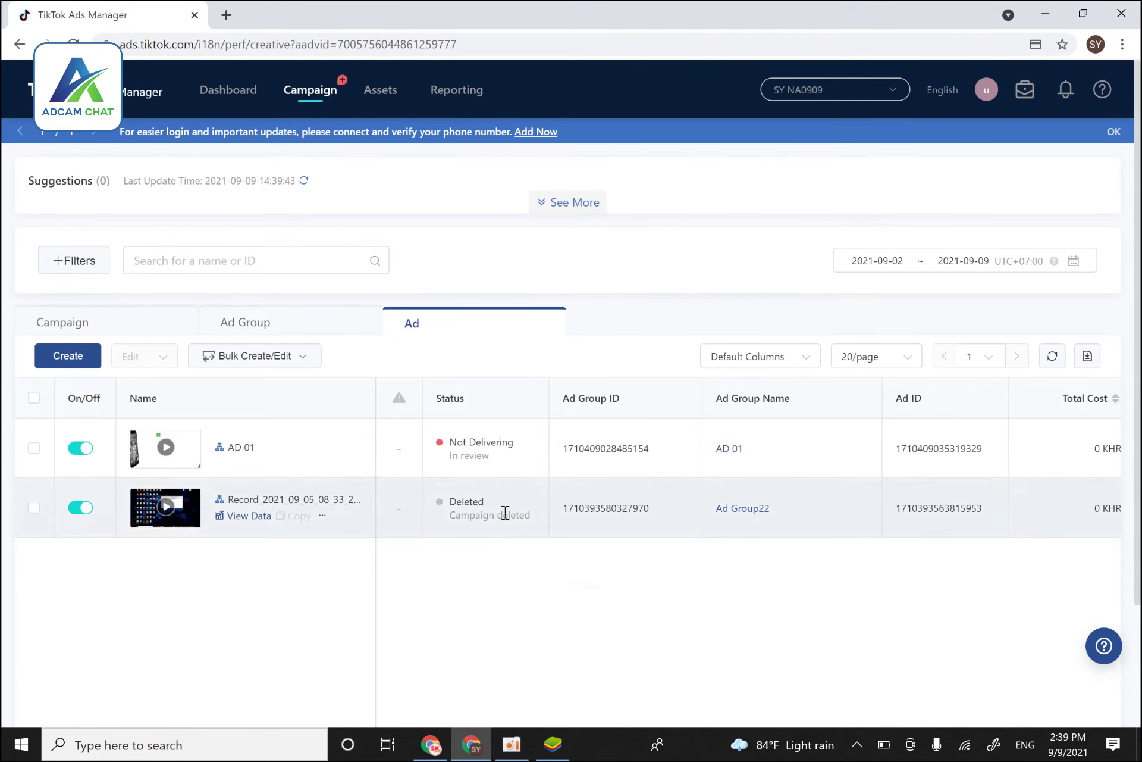
- Examine the delivery and review status of the new ad, its ad group and the campaign
left_click_drag(489, 456, 451, 464)
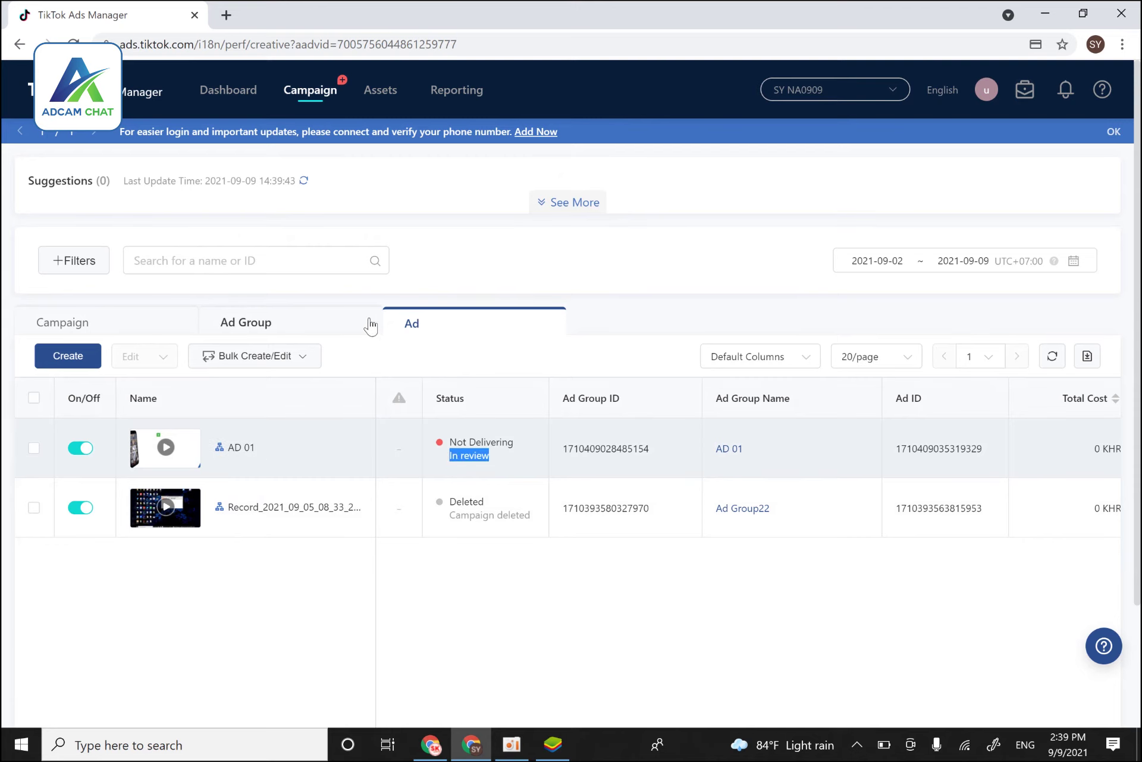
left_click(290, 333)
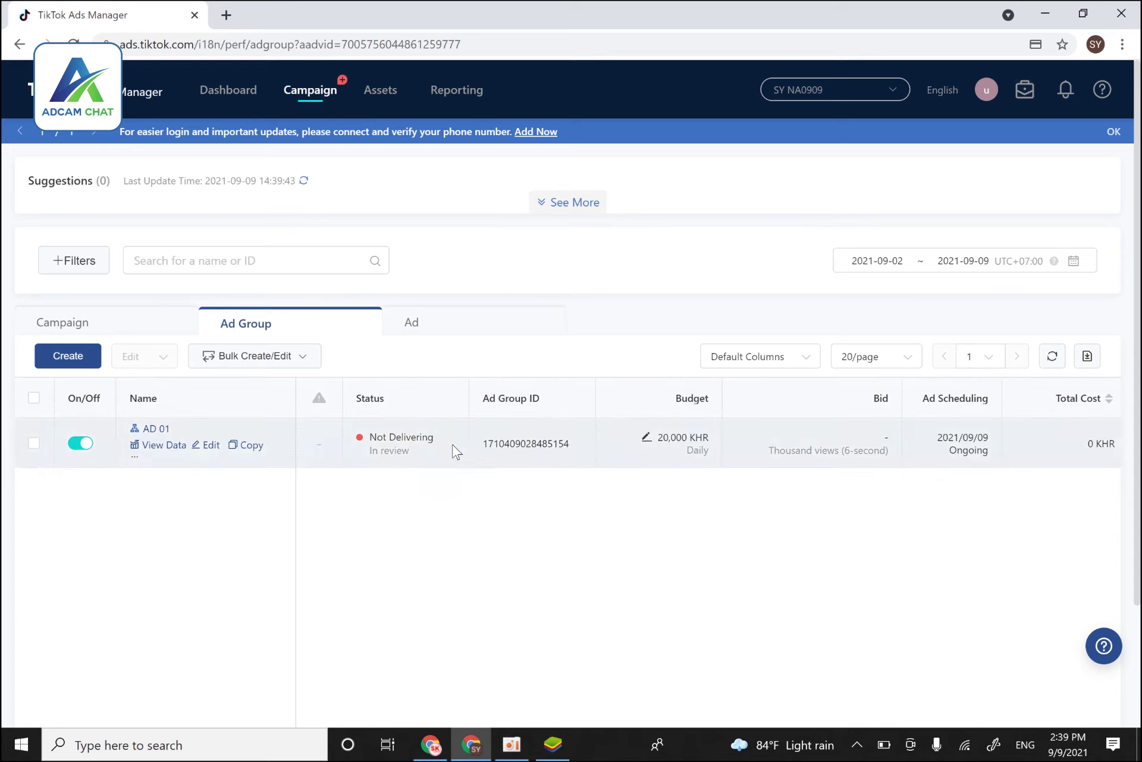
left_click(132, 325)
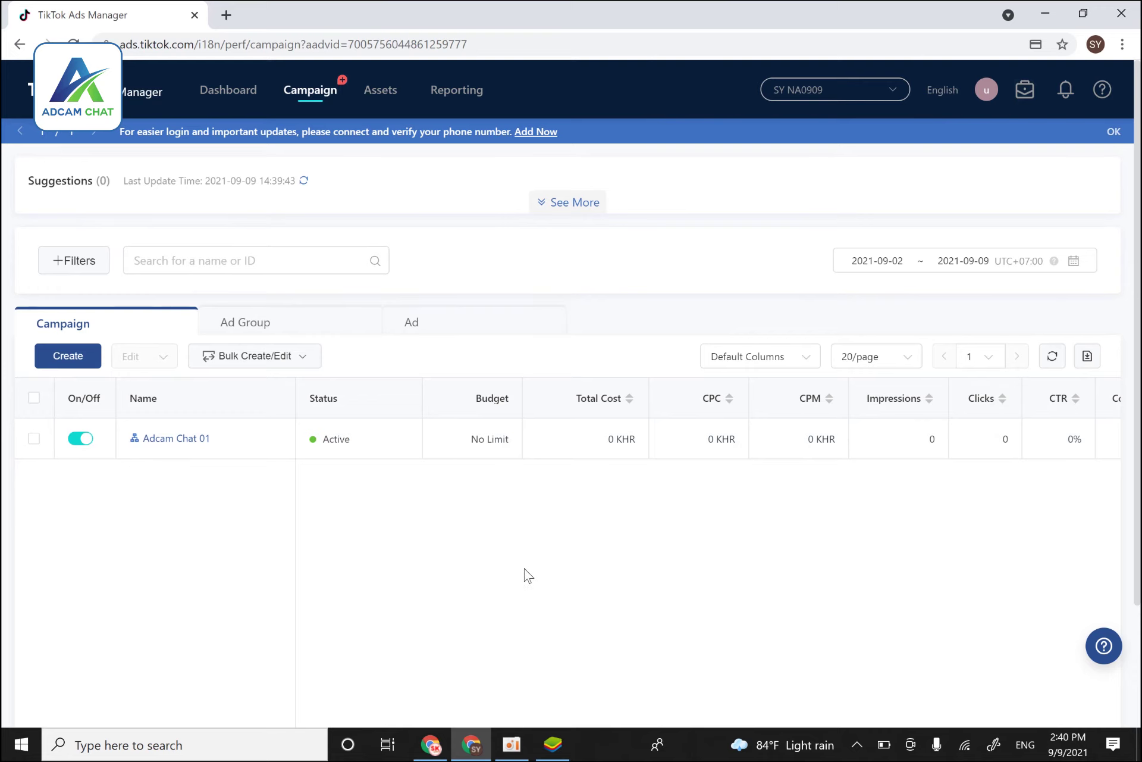
left_click(306, 331)
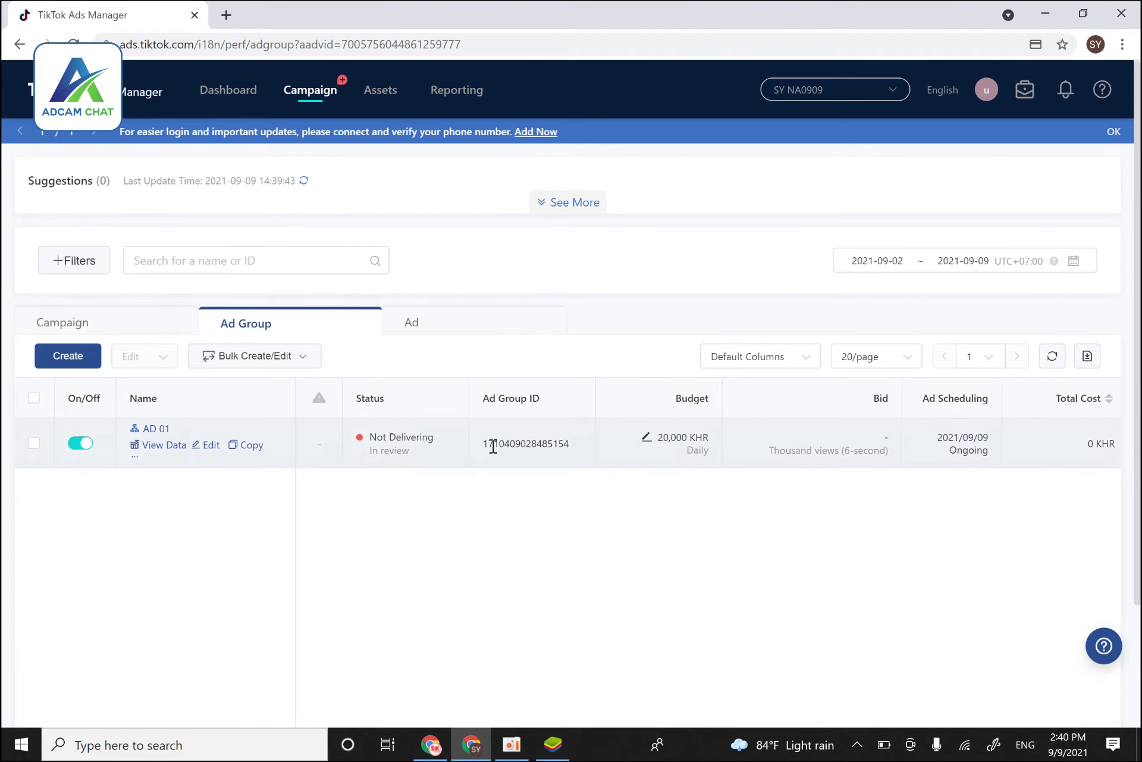
left_click_drag(435, 438, 380, 438)
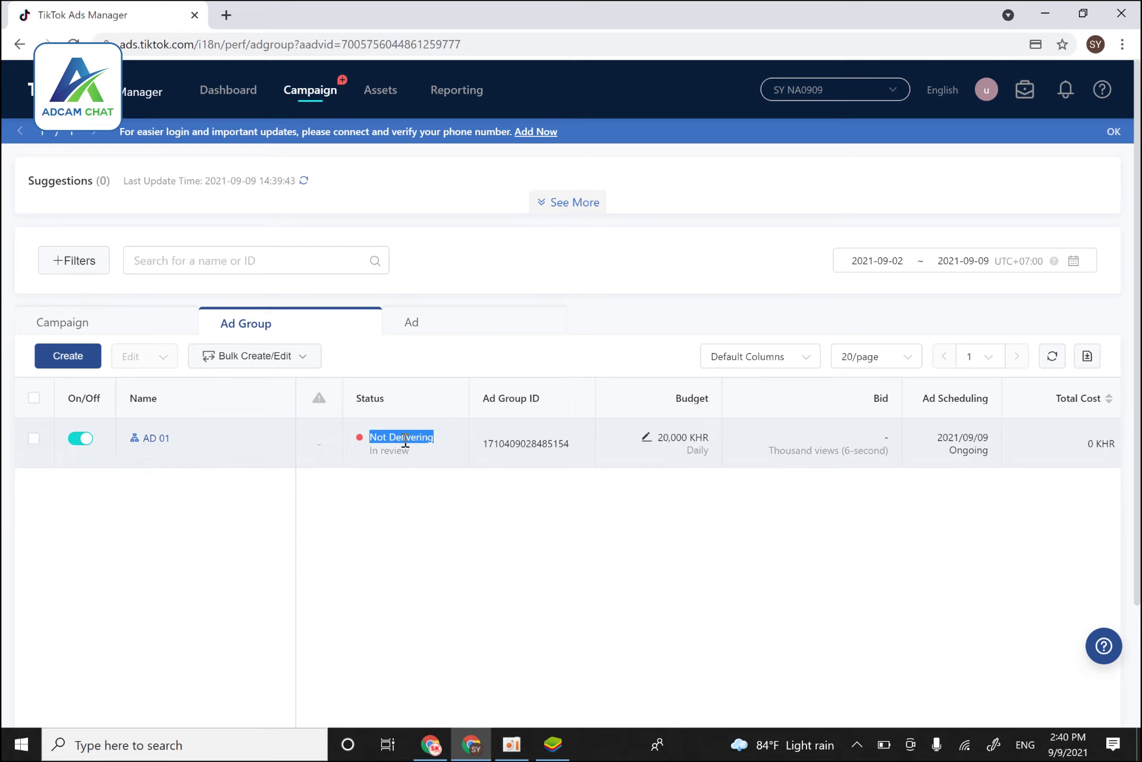
left_click(457, 439)
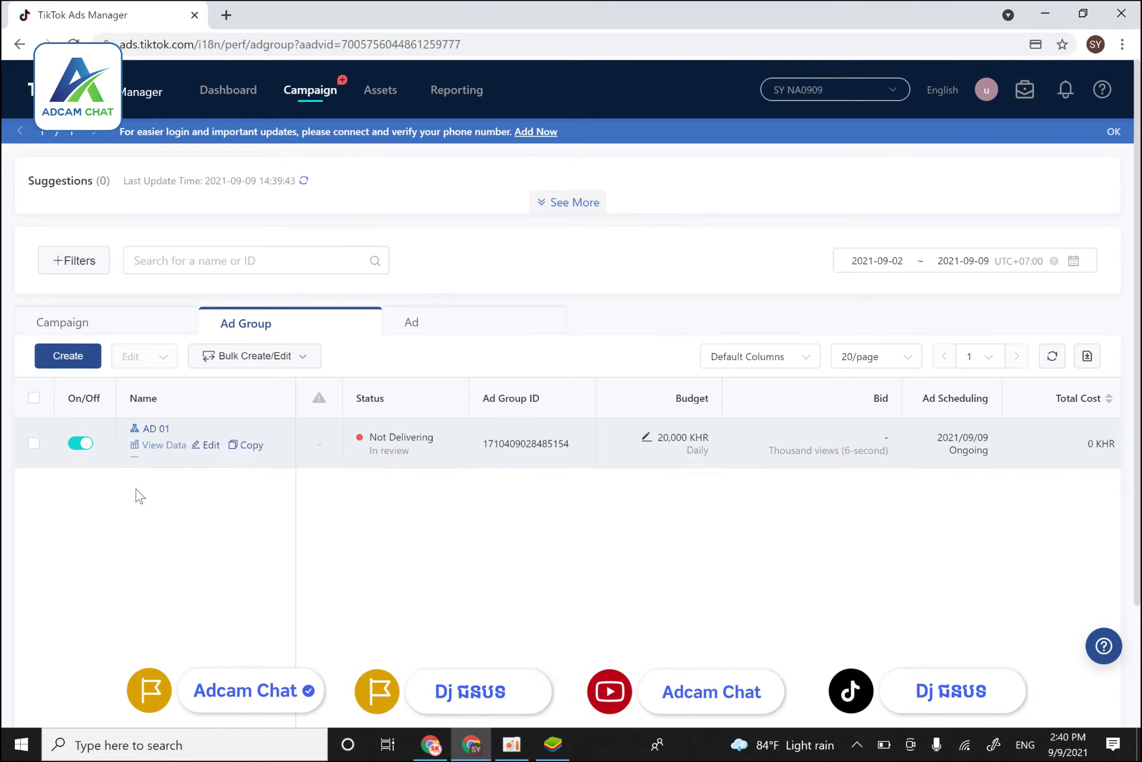
left_click_drag(408, 452, 380, 441)
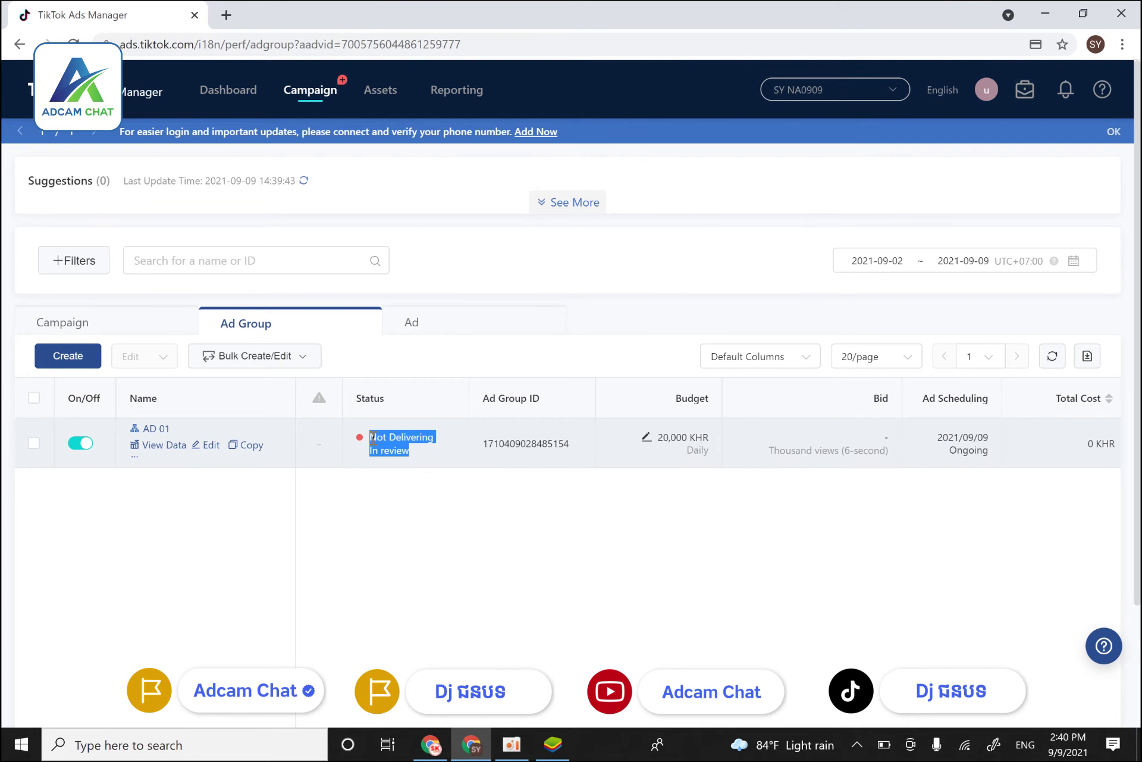
- Open the Business Help Center article on campaign, ad group and ad status and examine its Status Meanings table
left_click(1045, 13)
double_click(462, 24)
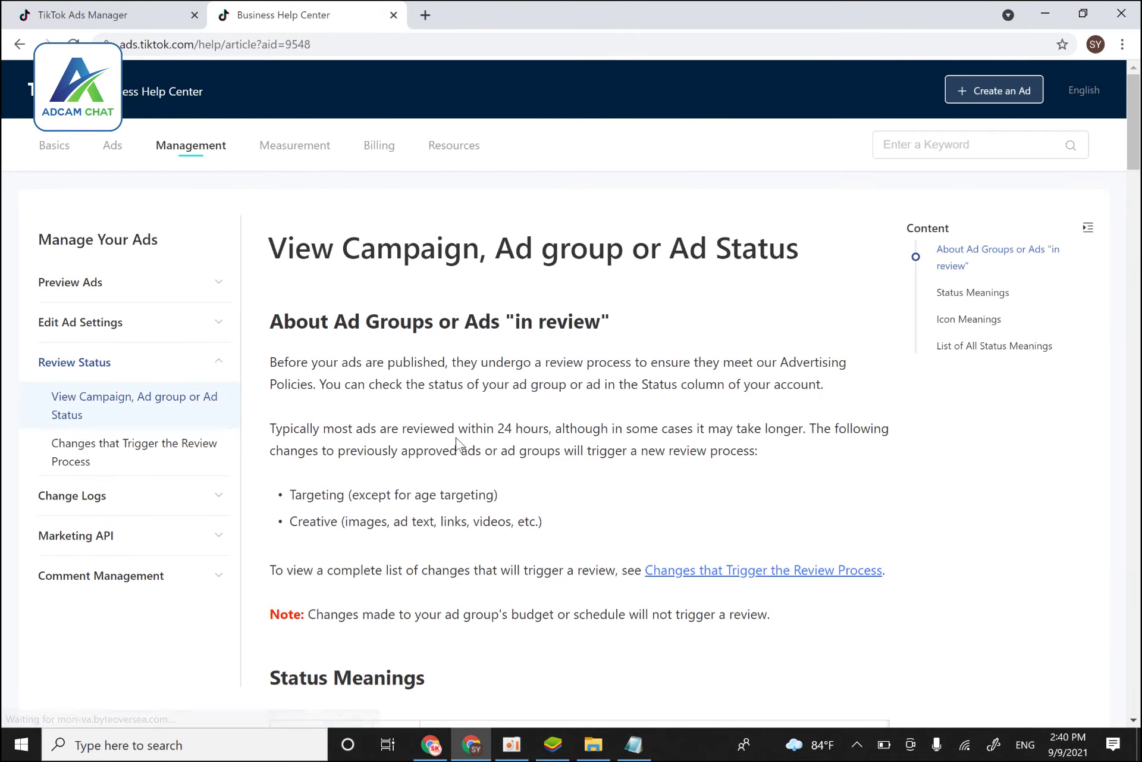
scroll(522, 387, "down", 12)
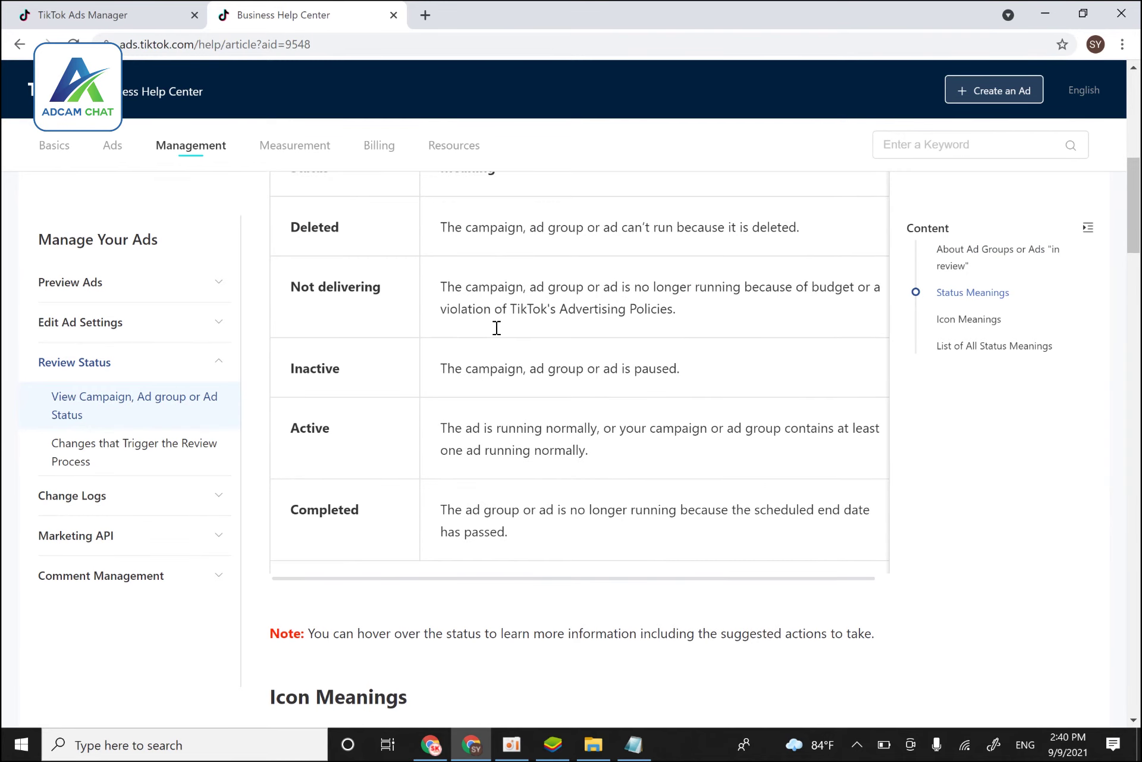
scroll(497, 328, "up", 1)
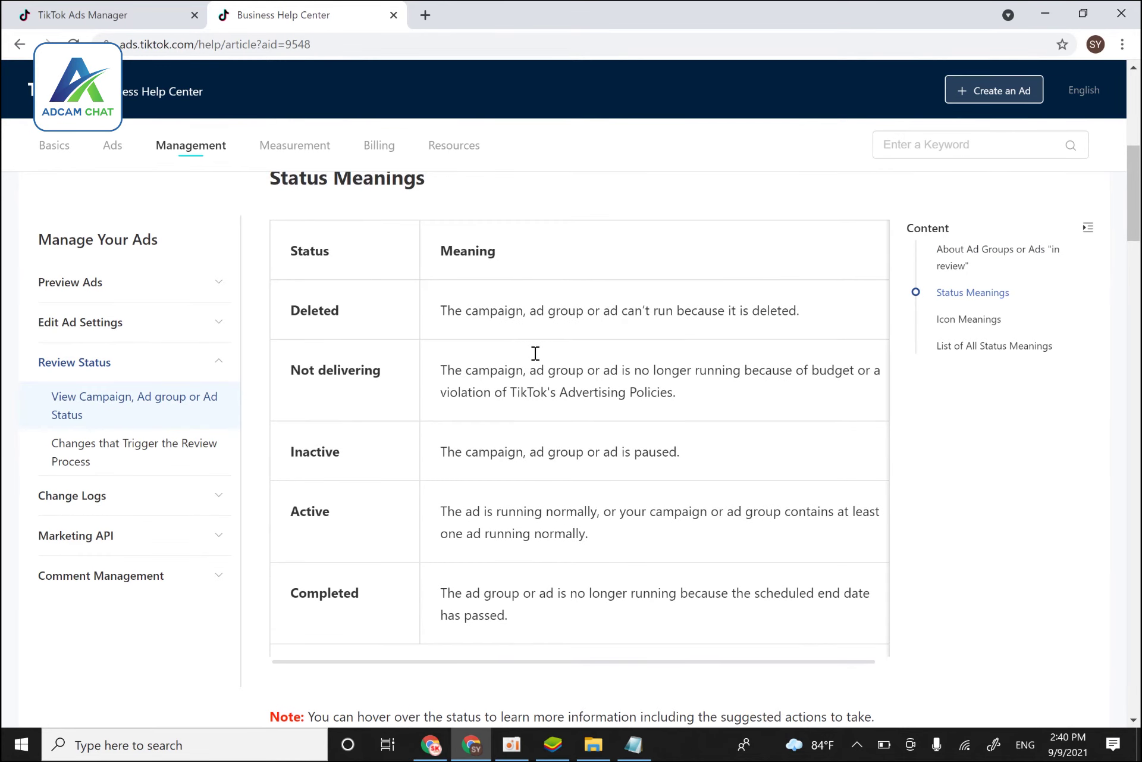
scroll(439, 335, "up", 1)
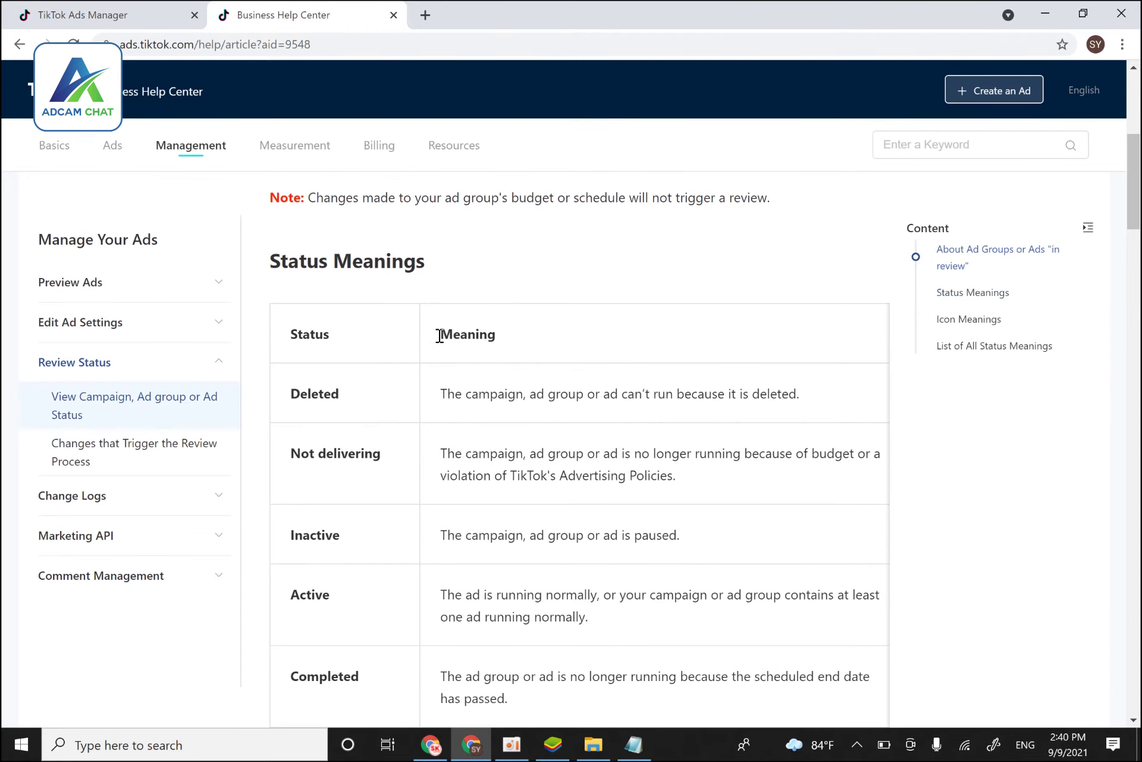
scroll(440, 335, "up", 1)
scroll(440, 332, "down", 2)
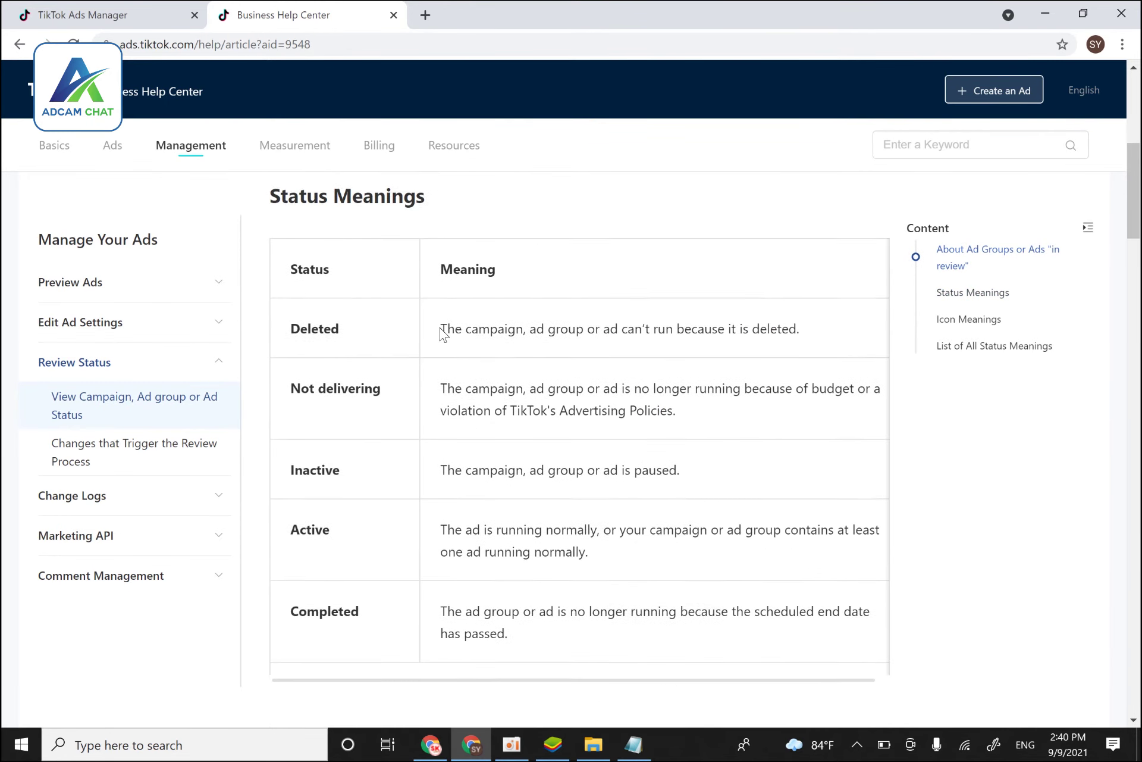
scroll(440, 328, "down", 1)
left_click_drag(365, 238, 289, 227)
- Check the new ad's status in Ads Manager and compare it with the article's Deleted and Not delivering definitions
left_click(137, 14)
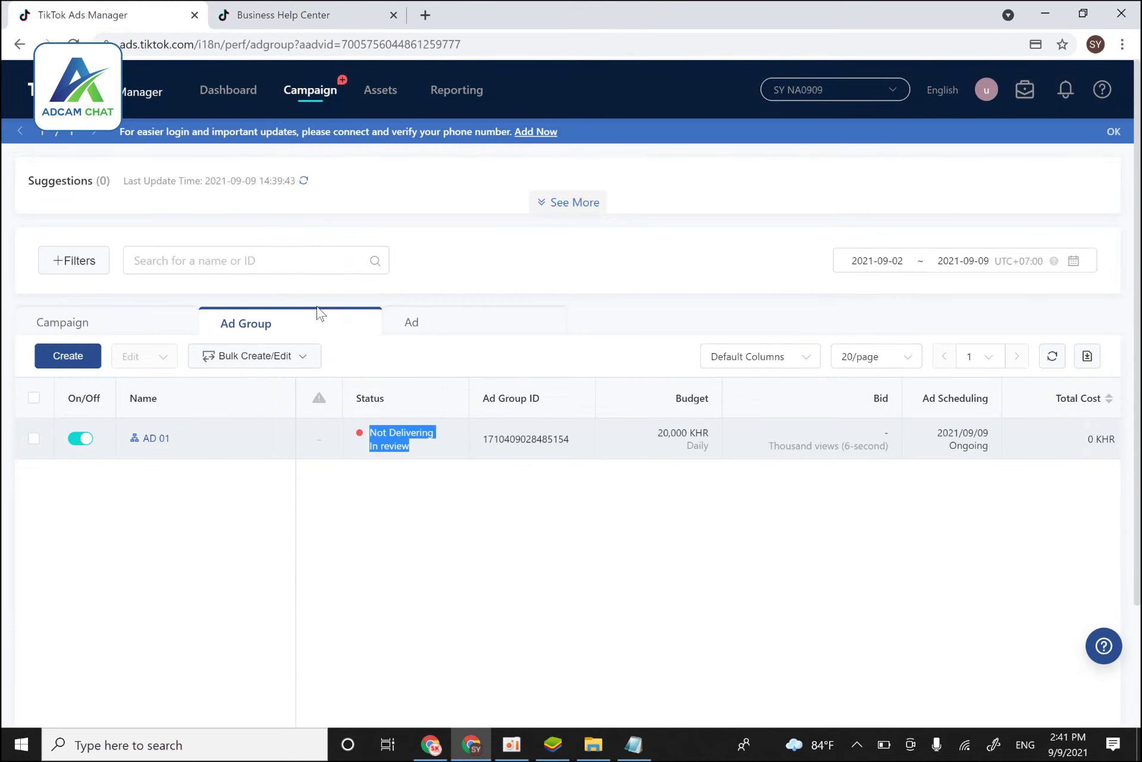
left_click(445, 326)
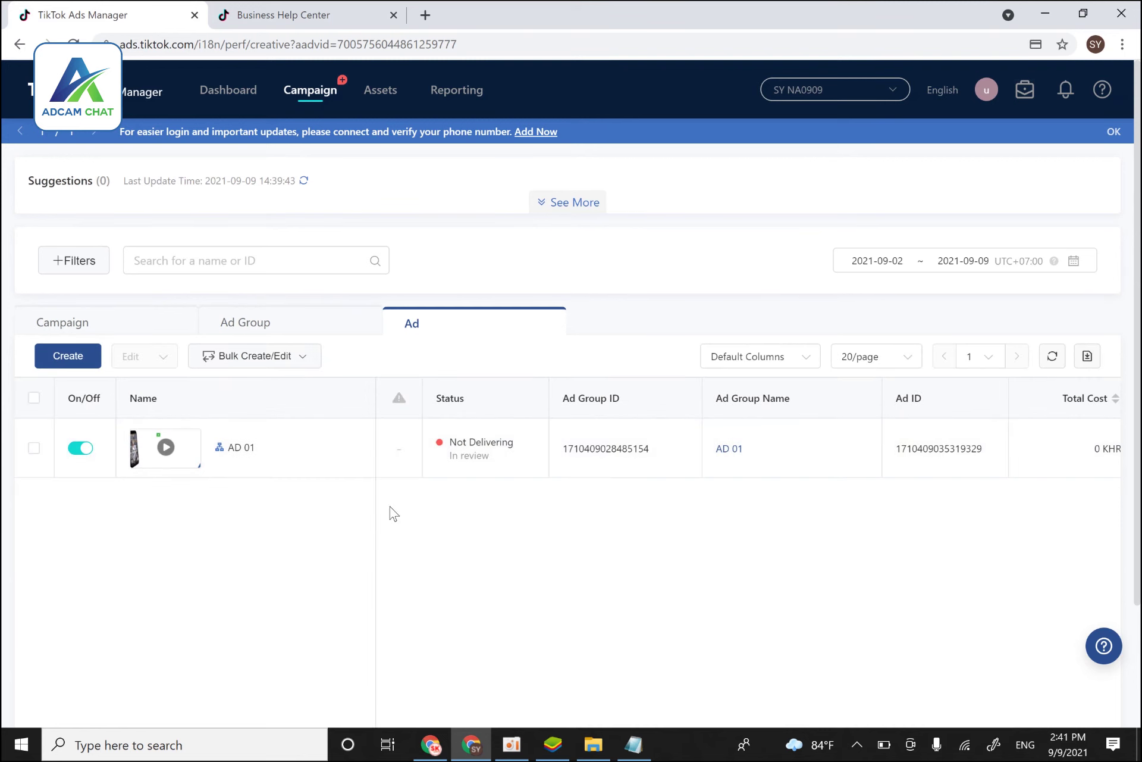
left_click(298, 14)
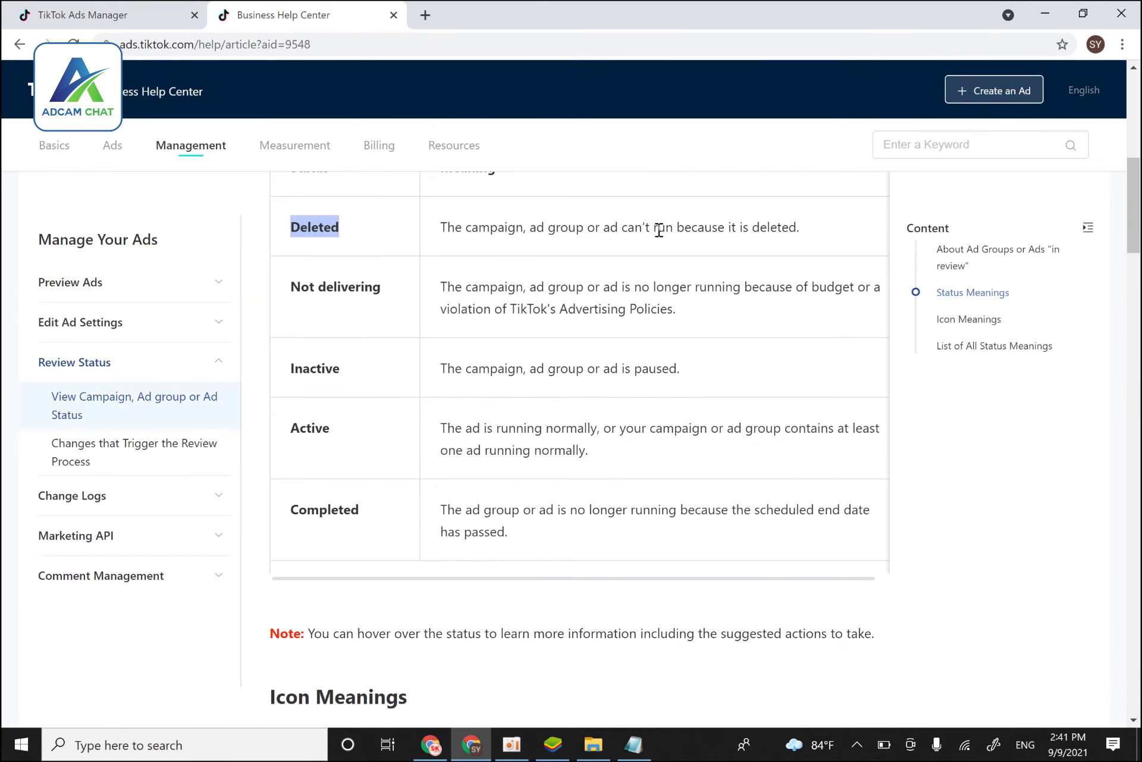
left_click_drag(658, 229, 814, 235)
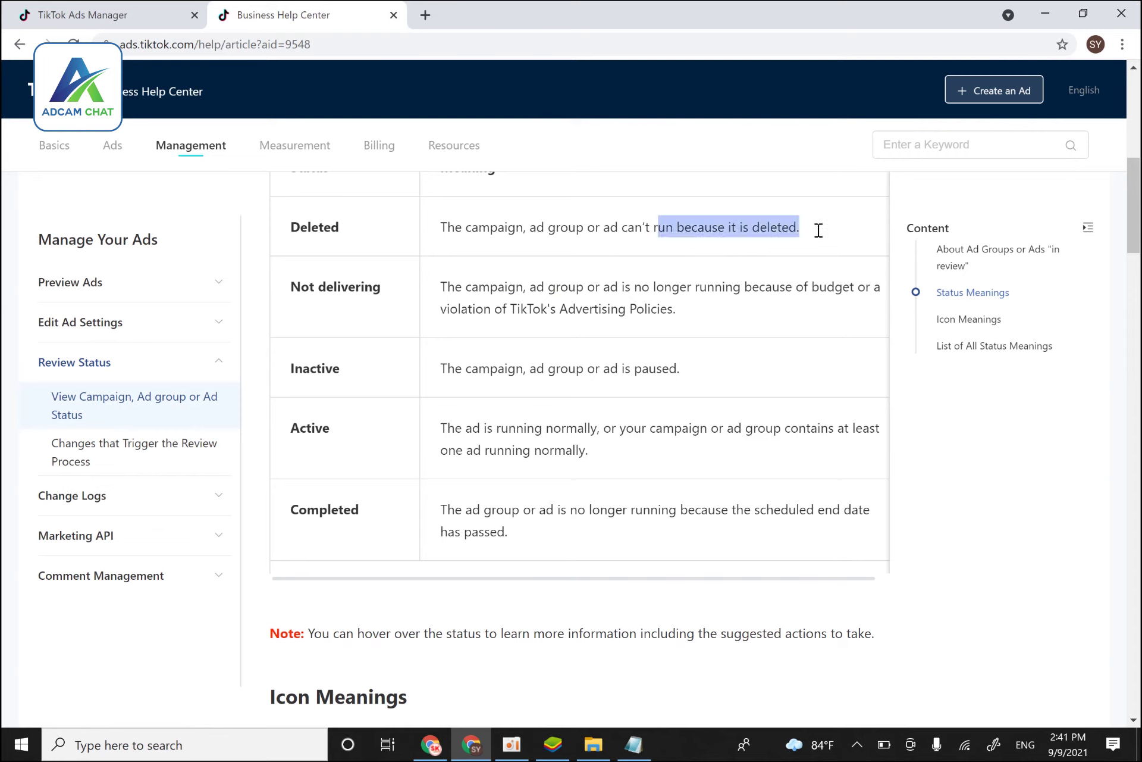
left_click_drag(382, 293, 304, 289)
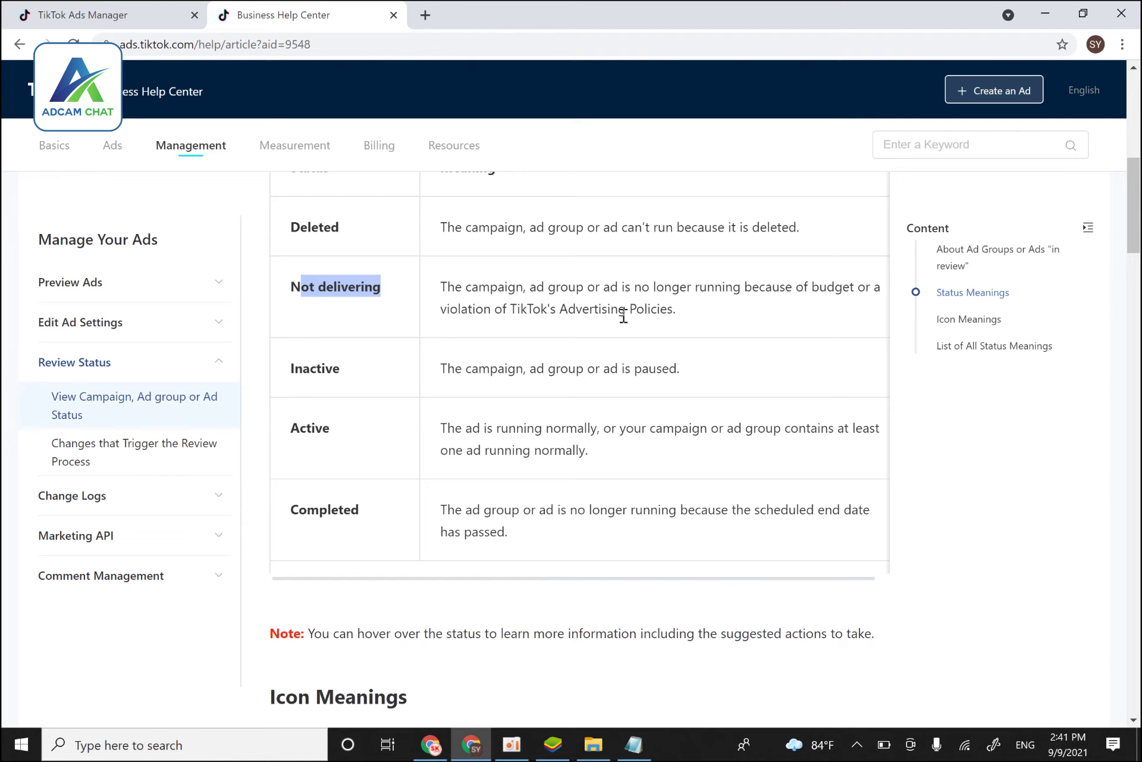
left_click_drag(669, 310, 289, 289)
left_click_drag(679, 309, 291, 289)
- Return to TikTok Ads Manager, reload the ad group list and examine the delivery and review status of AD 01
left_click(156, 21)
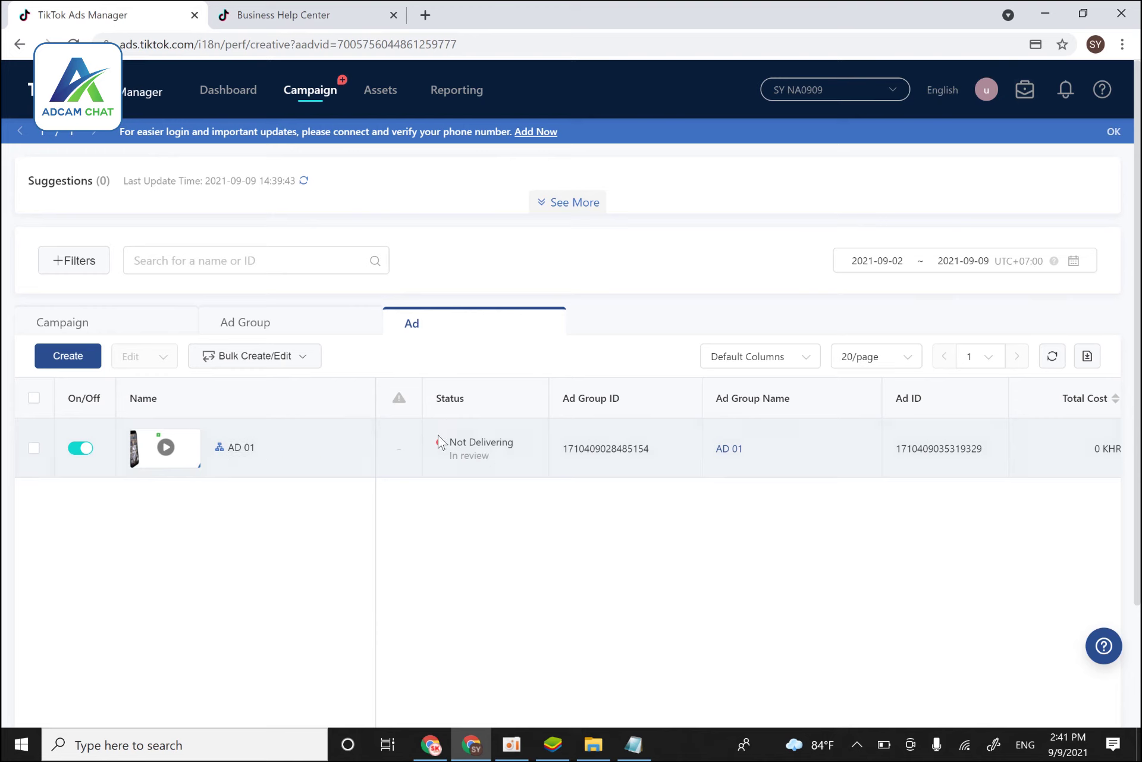
left_click(281, 321)
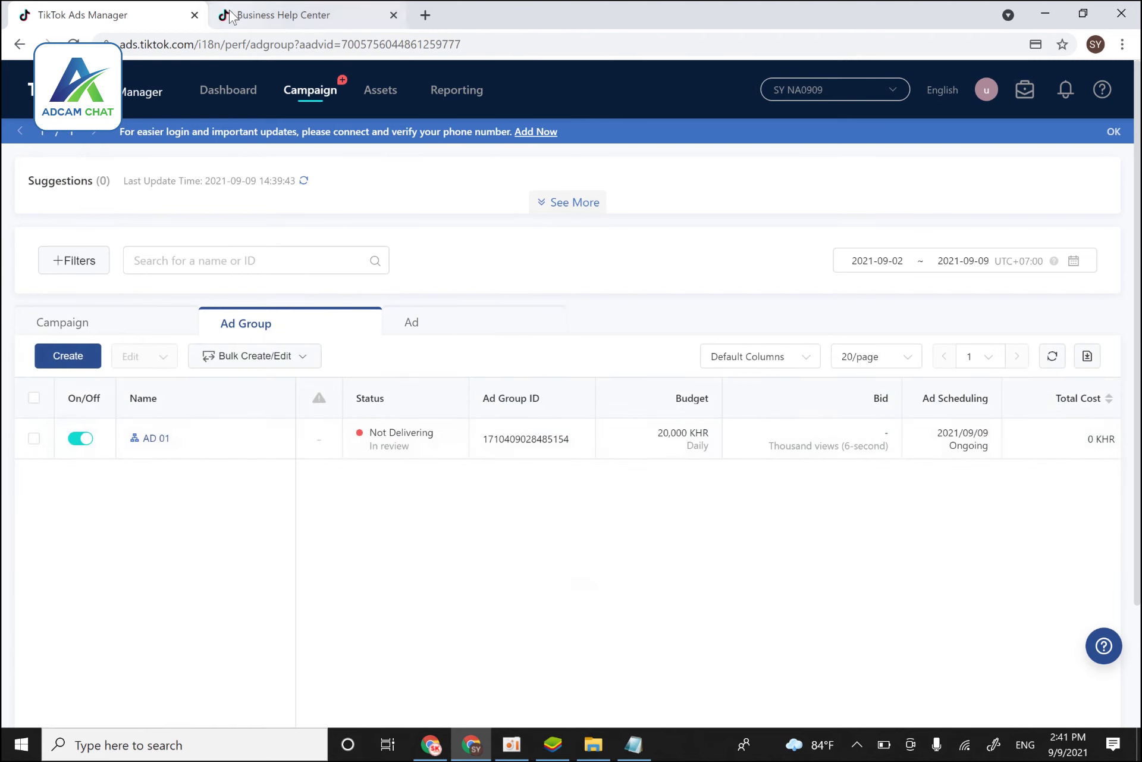
left_click(73, 44)
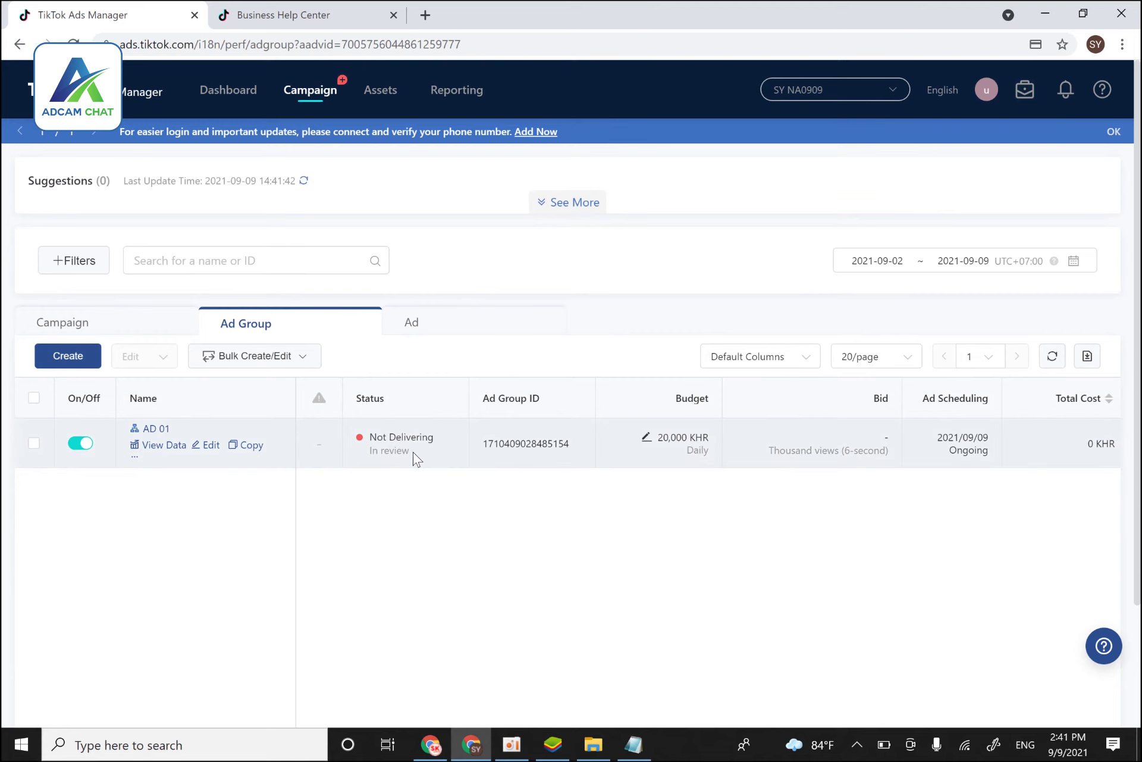
left_click_drag(415, 462, 352, 465)
left_click_drag(438, 438, 365, 445)
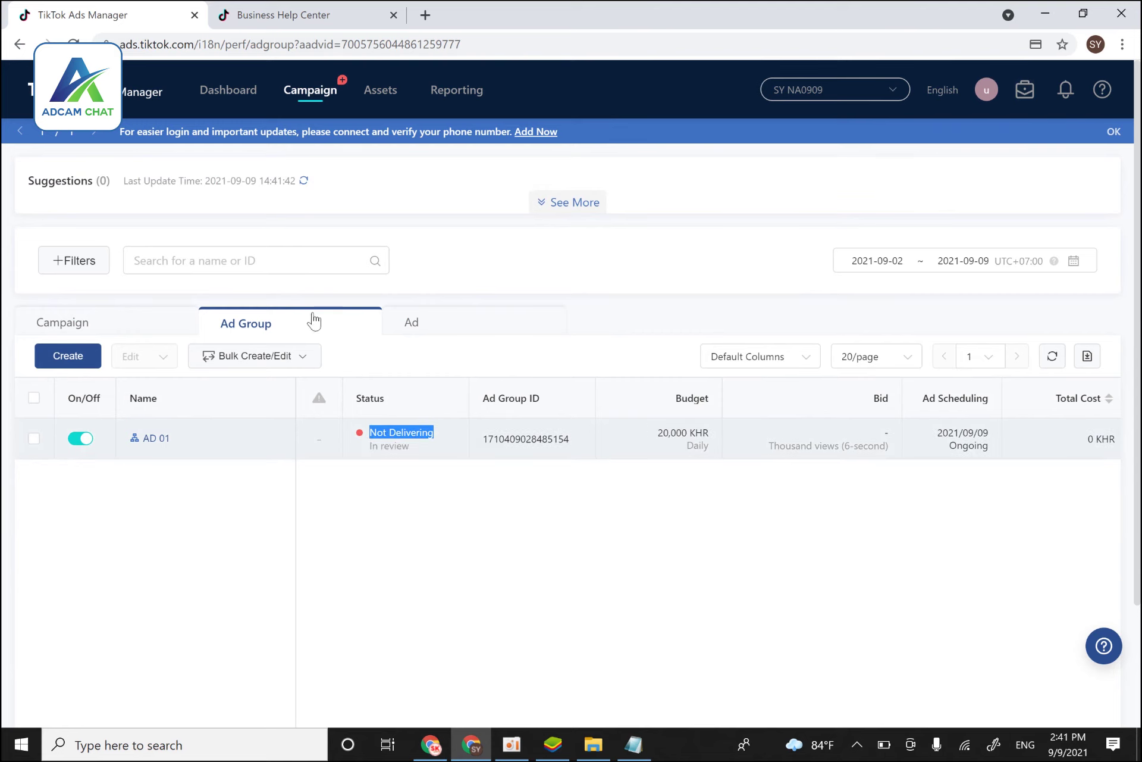
- Read the help article's meanings of the Inactive, Active and Completed statuses
left_click(310, 12)
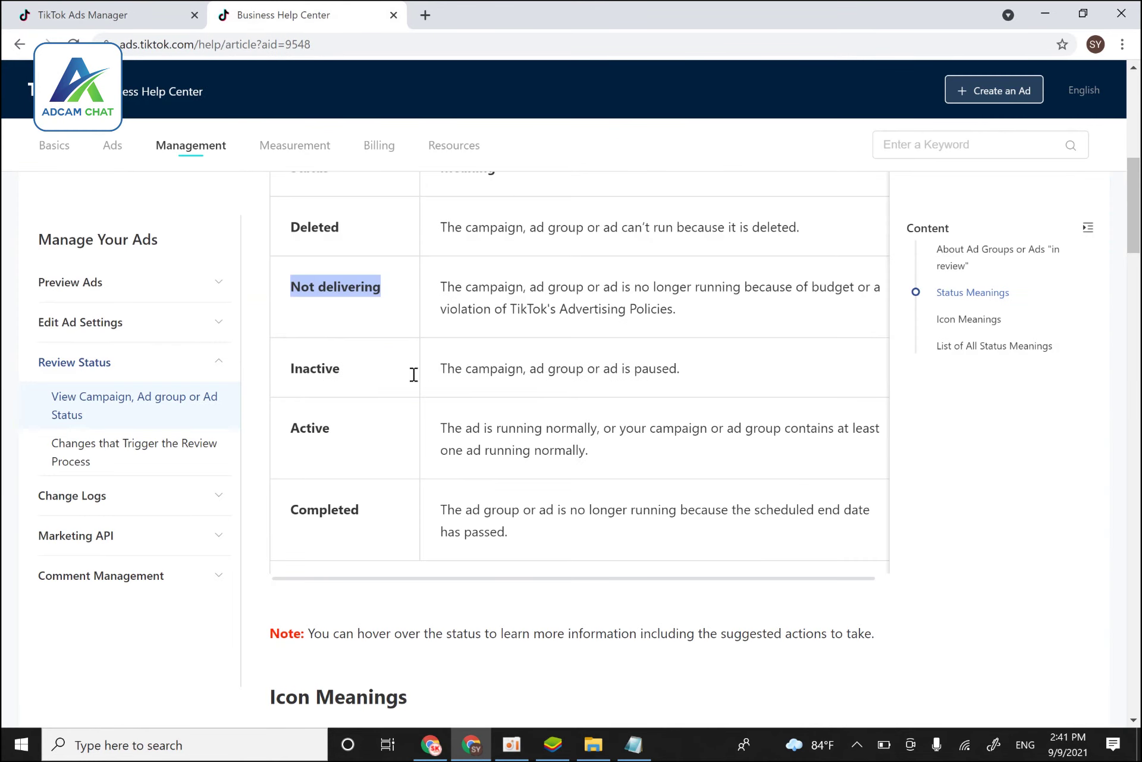
left_click_drag(382, 390, 274, 370)
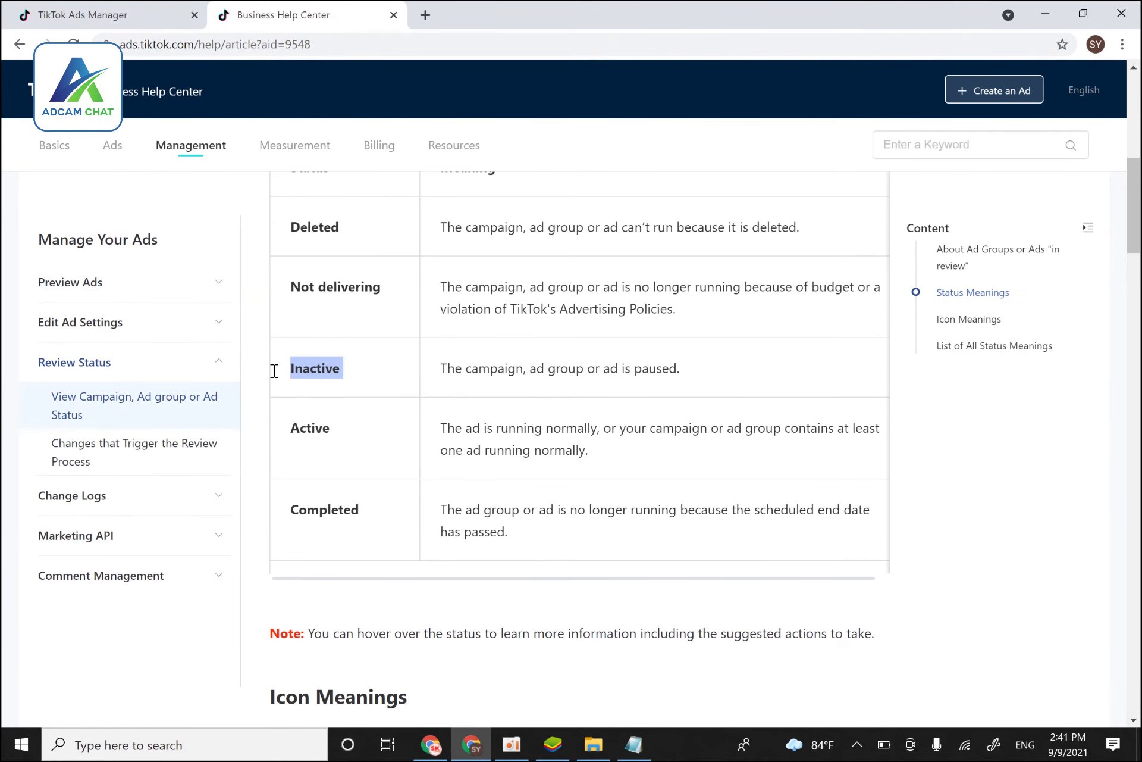
scroll(419, 386, "down", 1)
left_click_drag(359, 358, 280, 350)
scroll(605, 360, "down", 1)
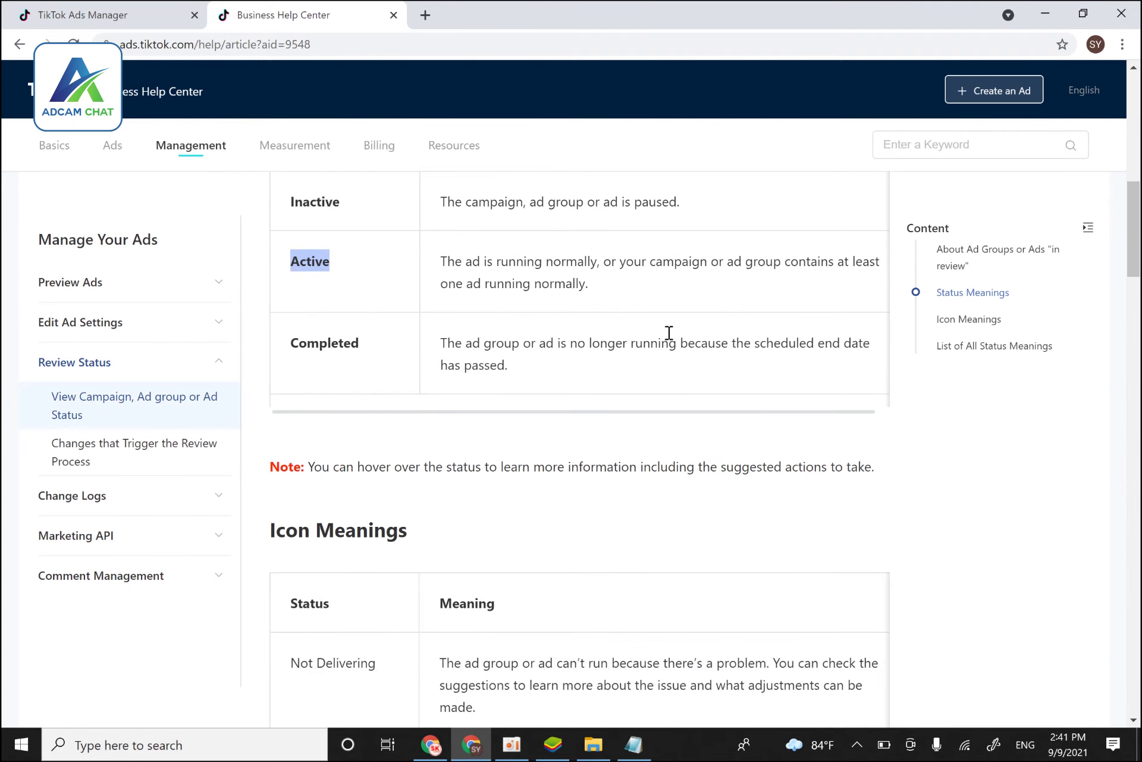
left_click_drag(374, 349, 279, 348)
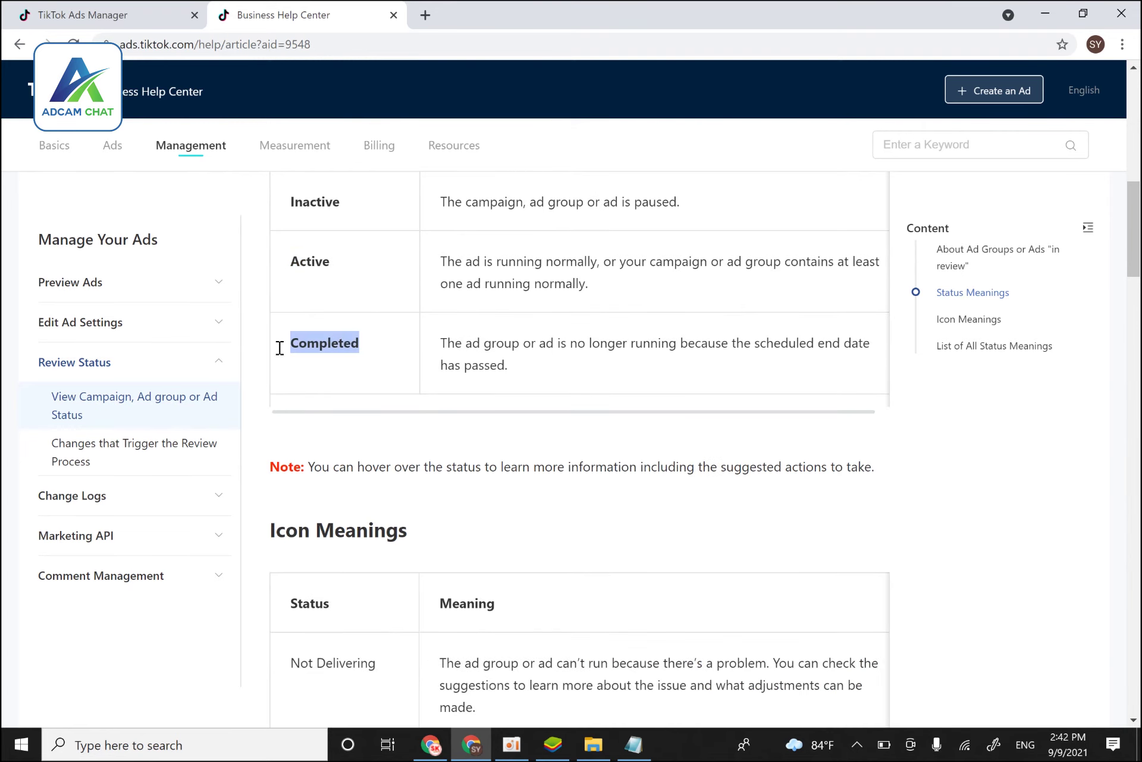
scroll(492, 344, "down", 1)
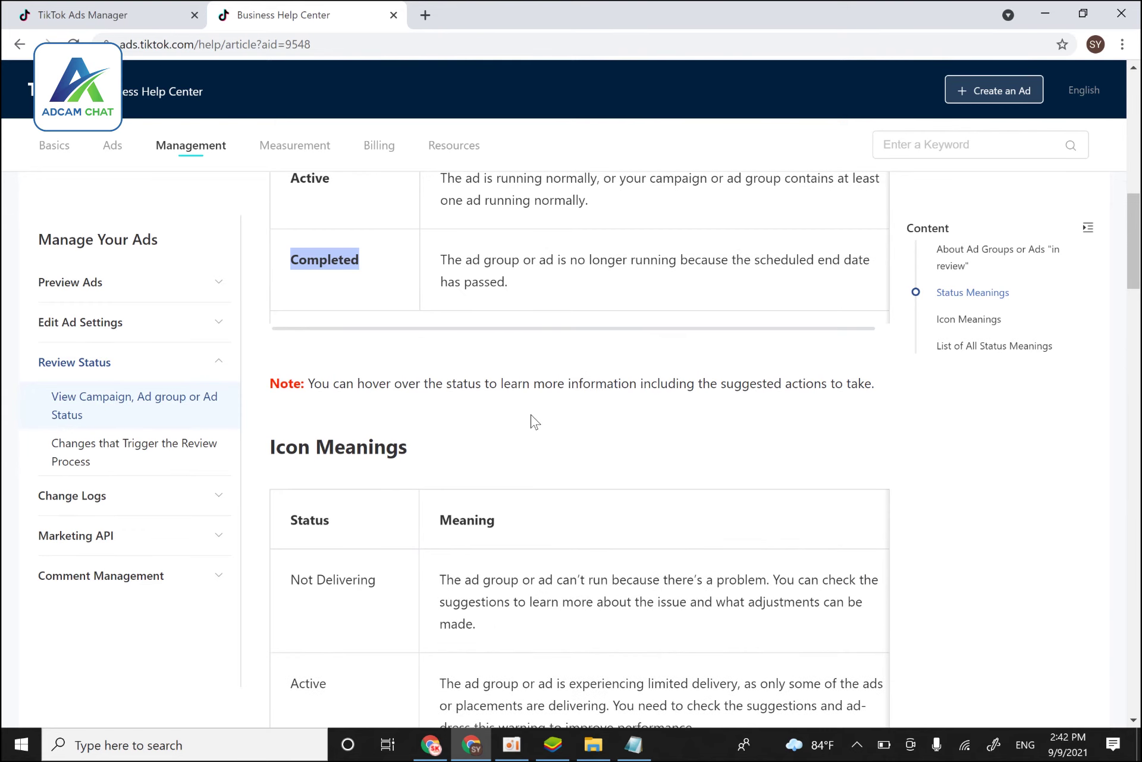
- Look through the Icon Meanings table and the beginning of the List of All Status Meanings
scroll(531, 417, "down", 3)
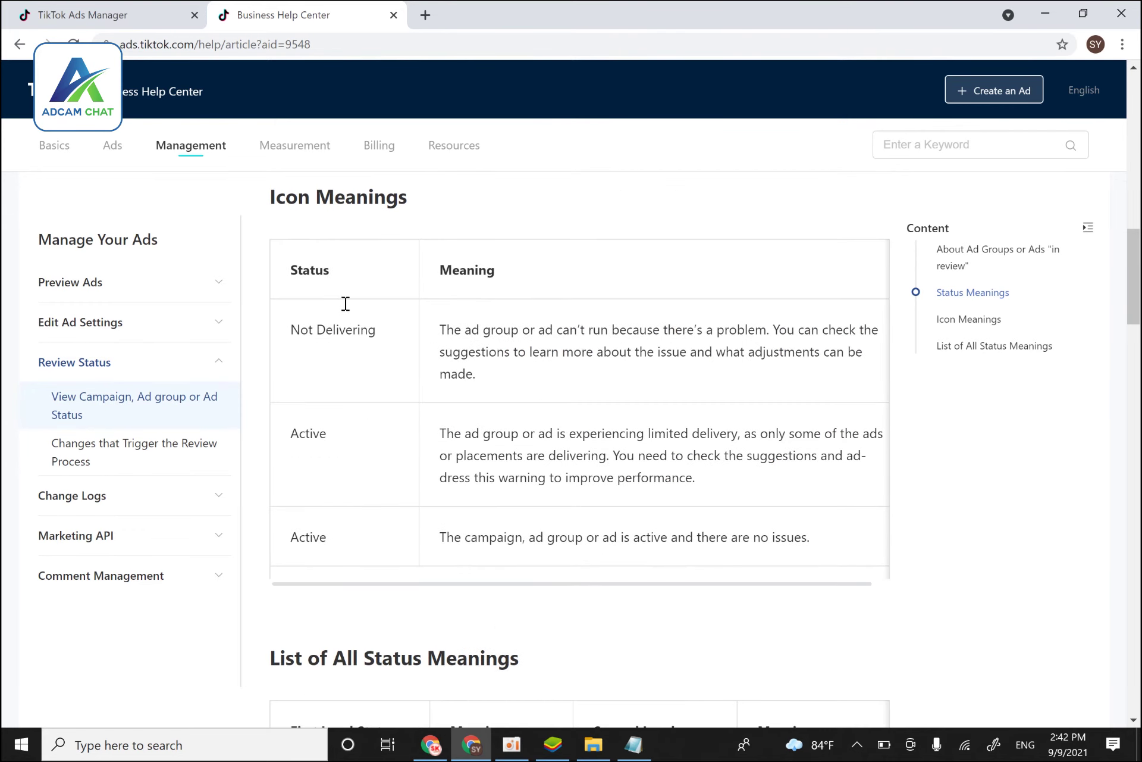
scroll(484, 385, "down", 6)
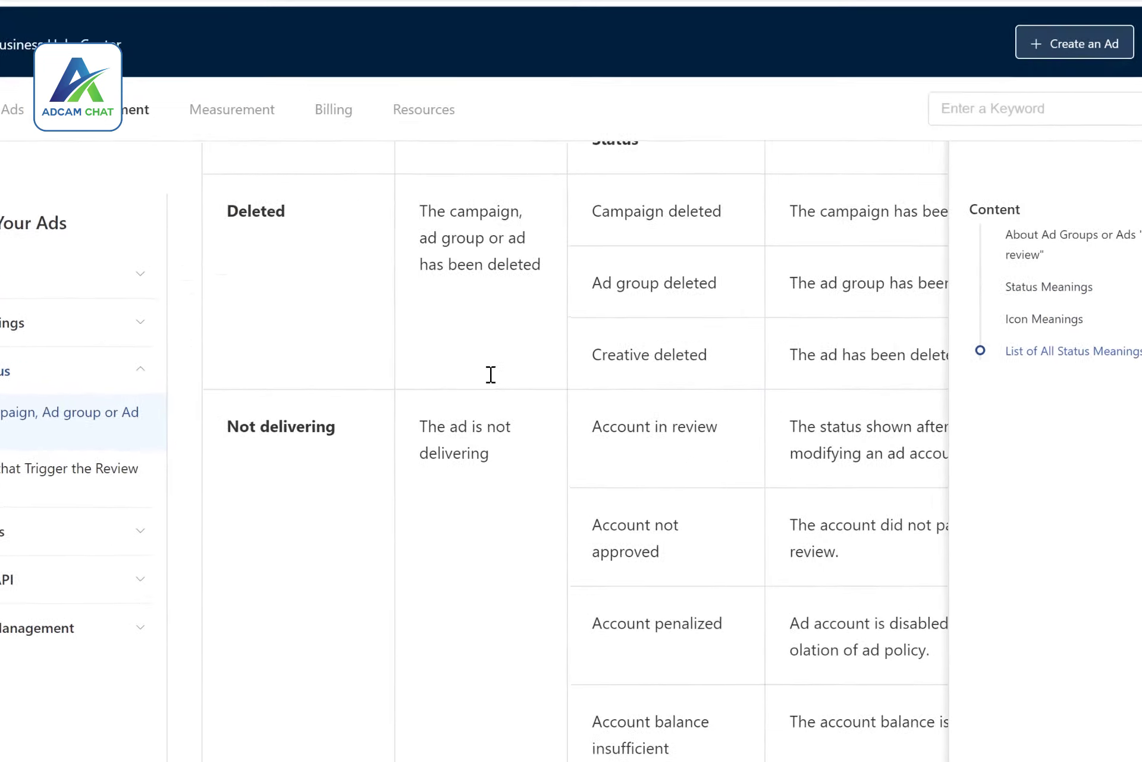
scroll(490, 374, "down", 4)
scroll(638, 368, "up", 6)
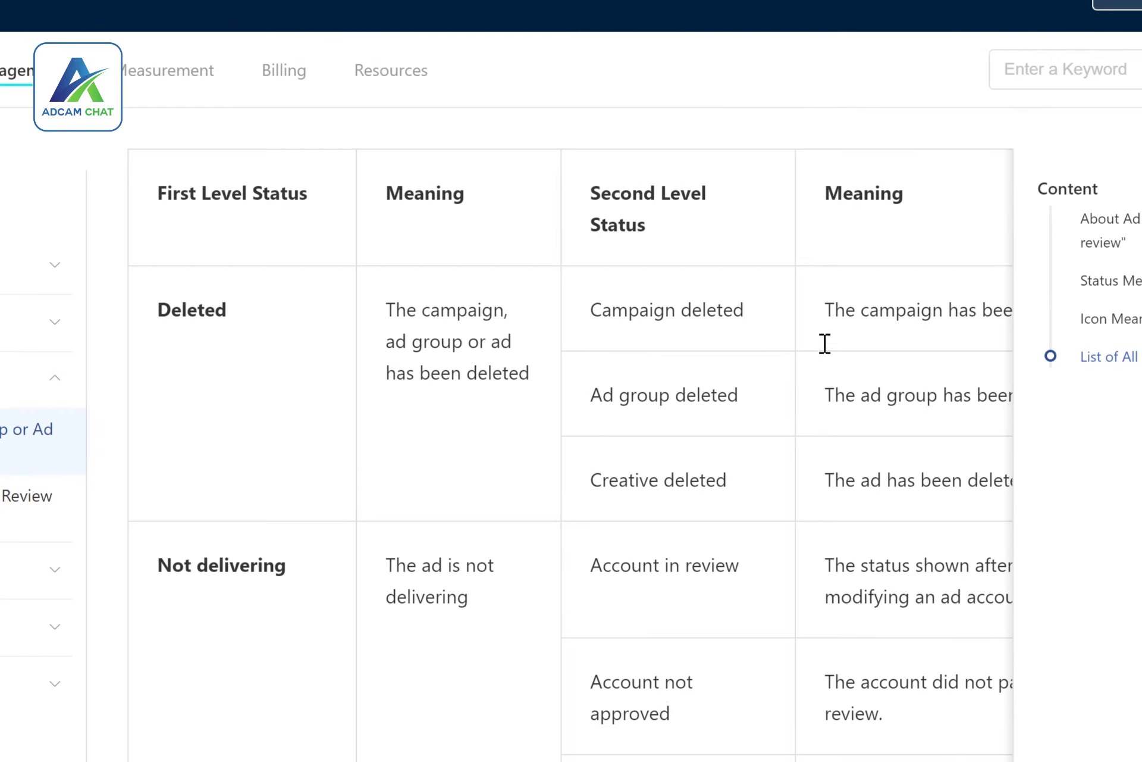
scroll(816, 326, "up", 2)
scroll(821, 316, "down", 2)
- Read the second-level statuses for deleted items and the Account in review and Account not approved entries under Not delivering
left_click_drag(753, 568, 593, 571)
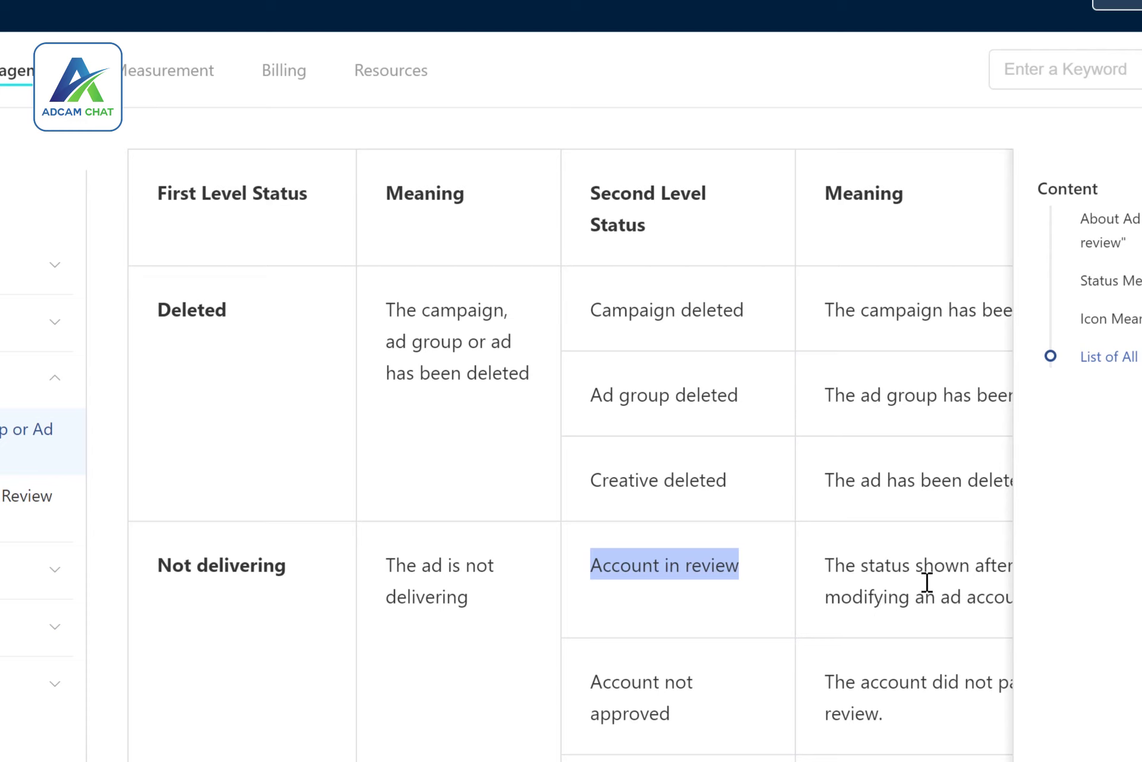
left_click_drag(745, 476, 583, 458)
left_click_drag(763, 416, 599, 306)
scroll(696, 490, "down", 4)
left_click_drag(681, 474, 599, 458)
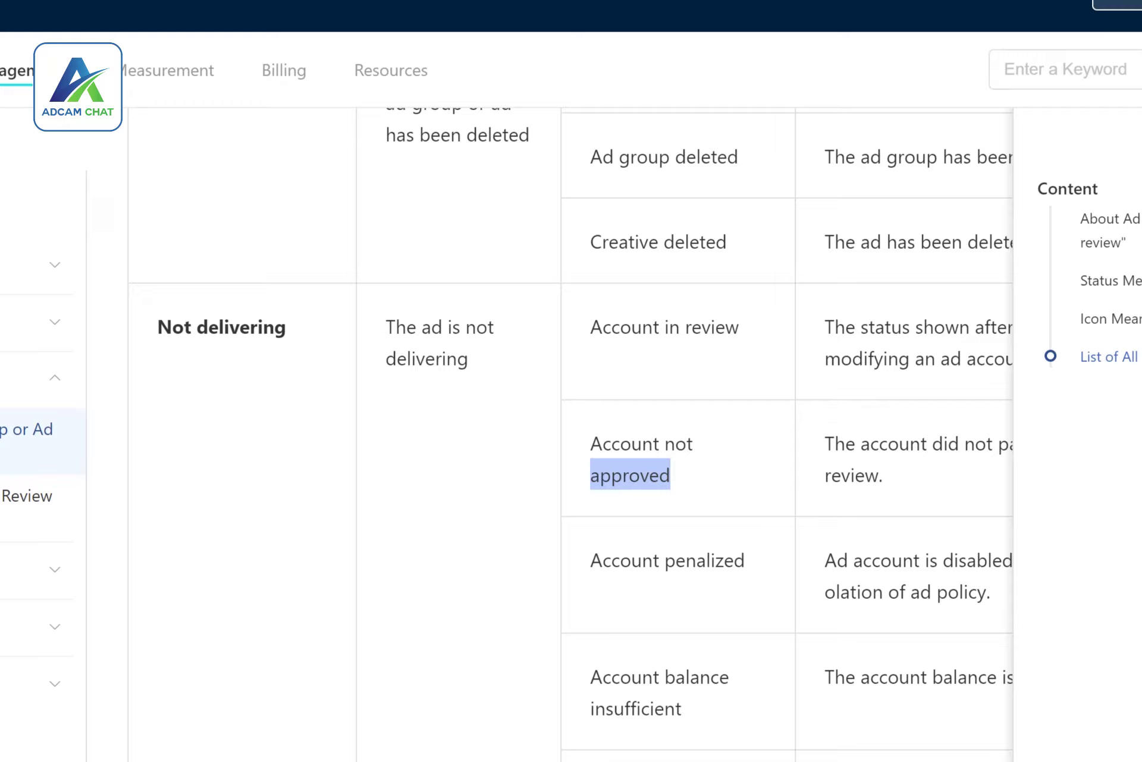
scroll(902, 472, "right", 3)
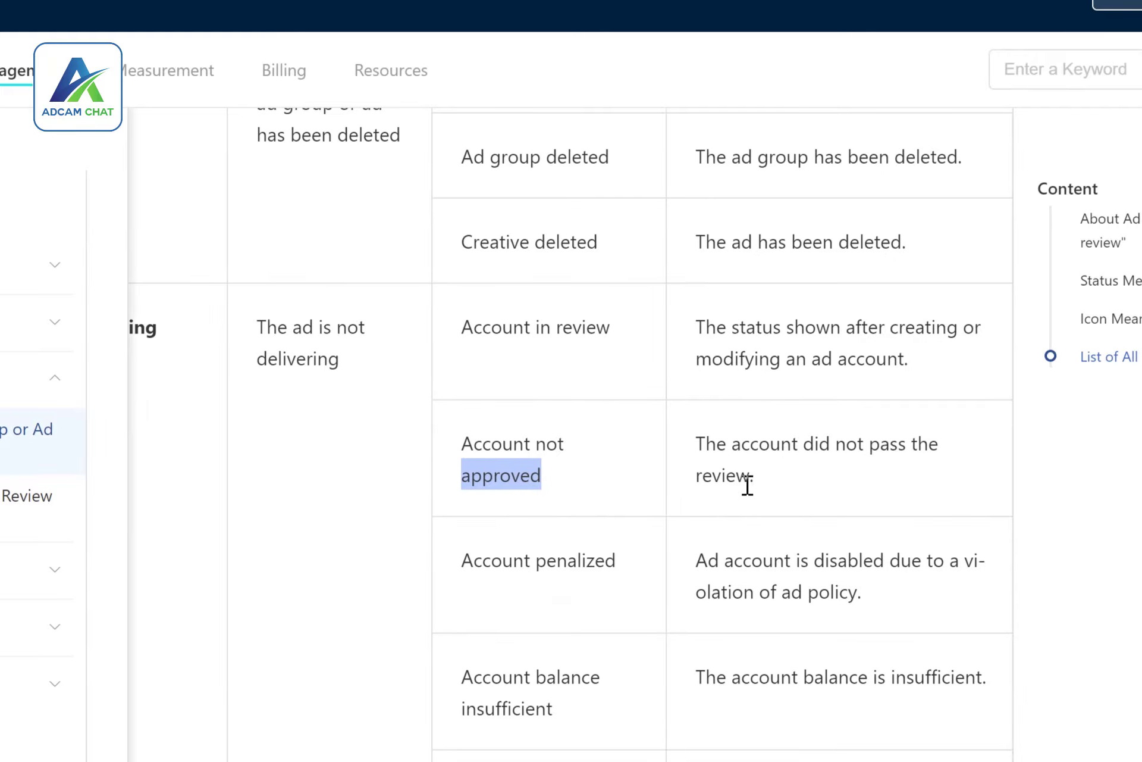
left_click_drag(778, 484, 689, 446)
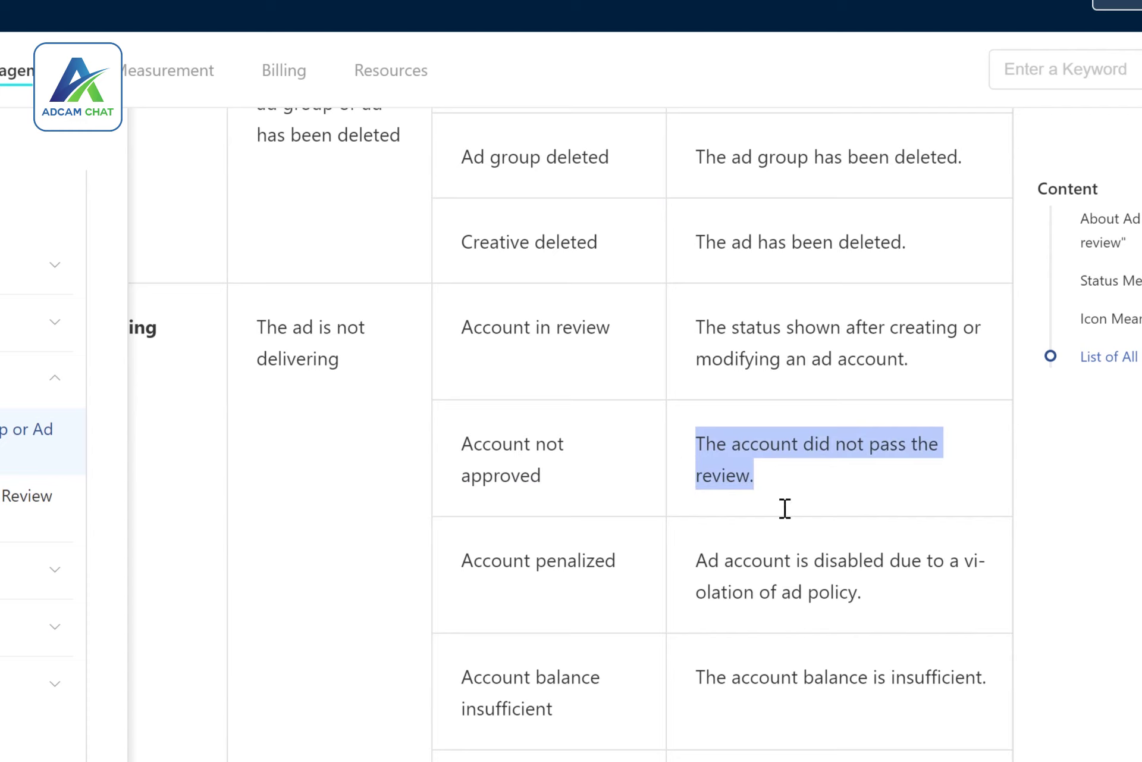
left_click(744, 472)
scroll(772, 492, "down", 2)
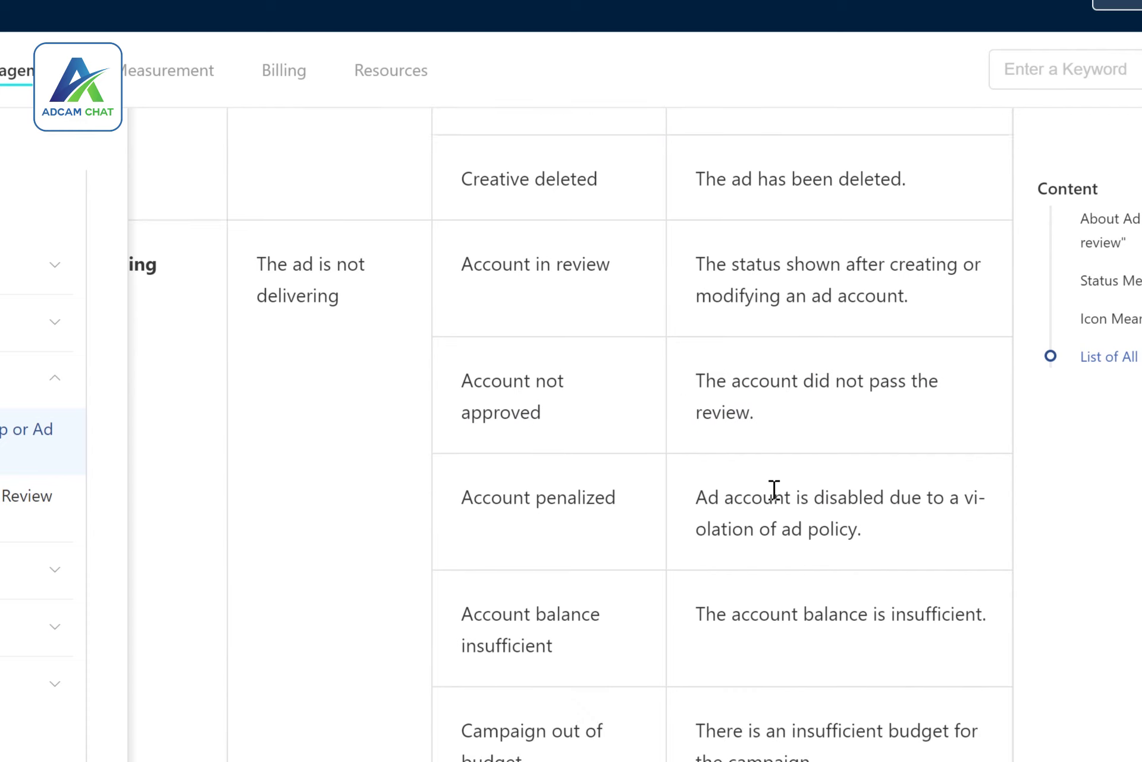
- Read the Account penalized entry and its meaning, comparing it with the ad group's status in TikTok Ads Manager
left_click_drag(615, 449, 459, 446)
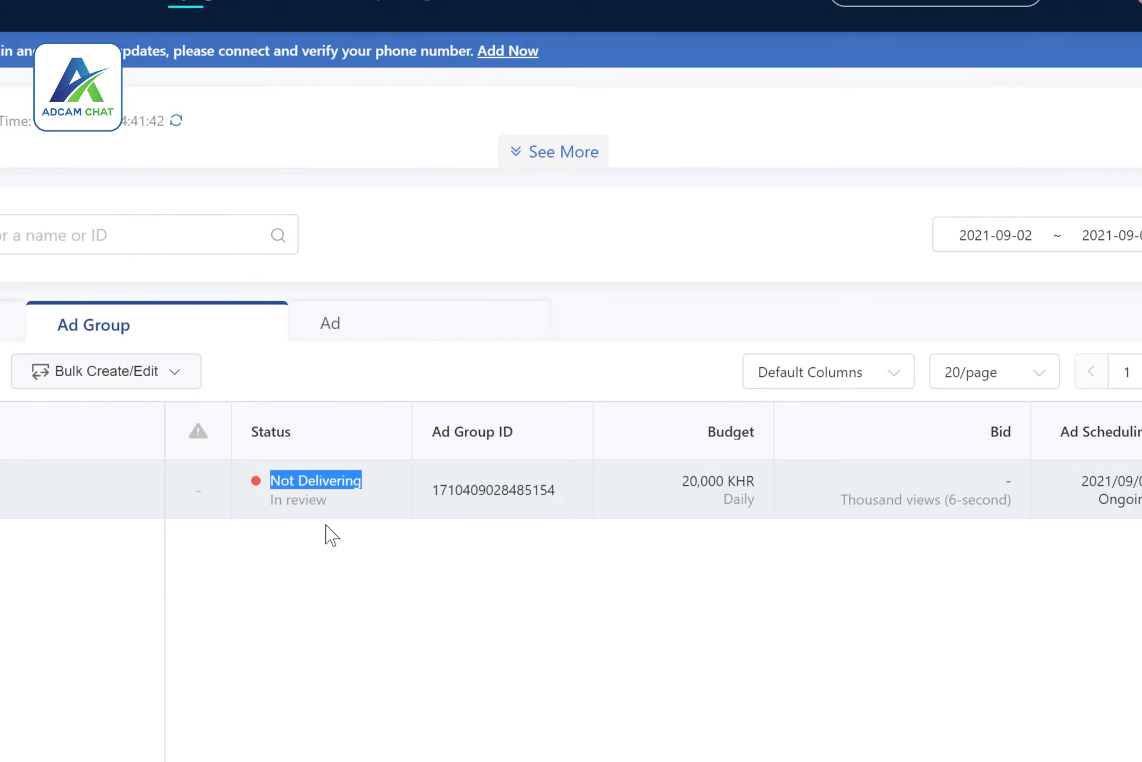
left_click_drag(313, 506, 238, 525)
left_click(327, 505)
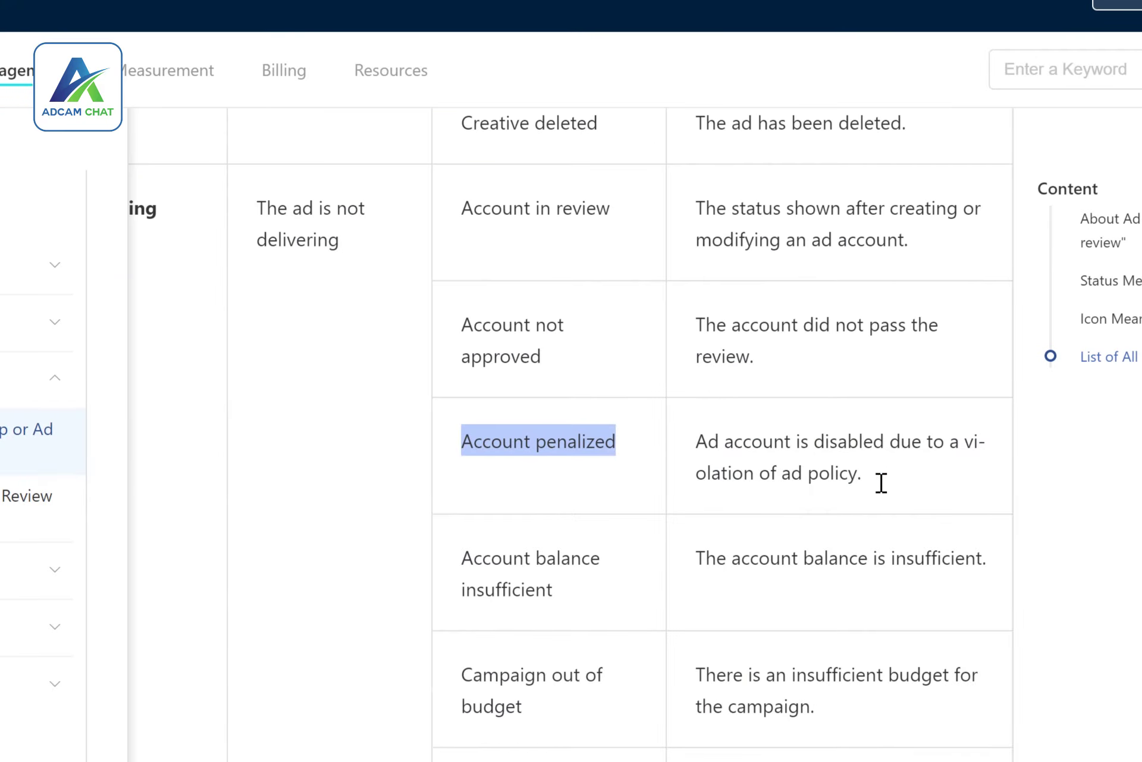
left_click_drag(878, 480, 690, 421)
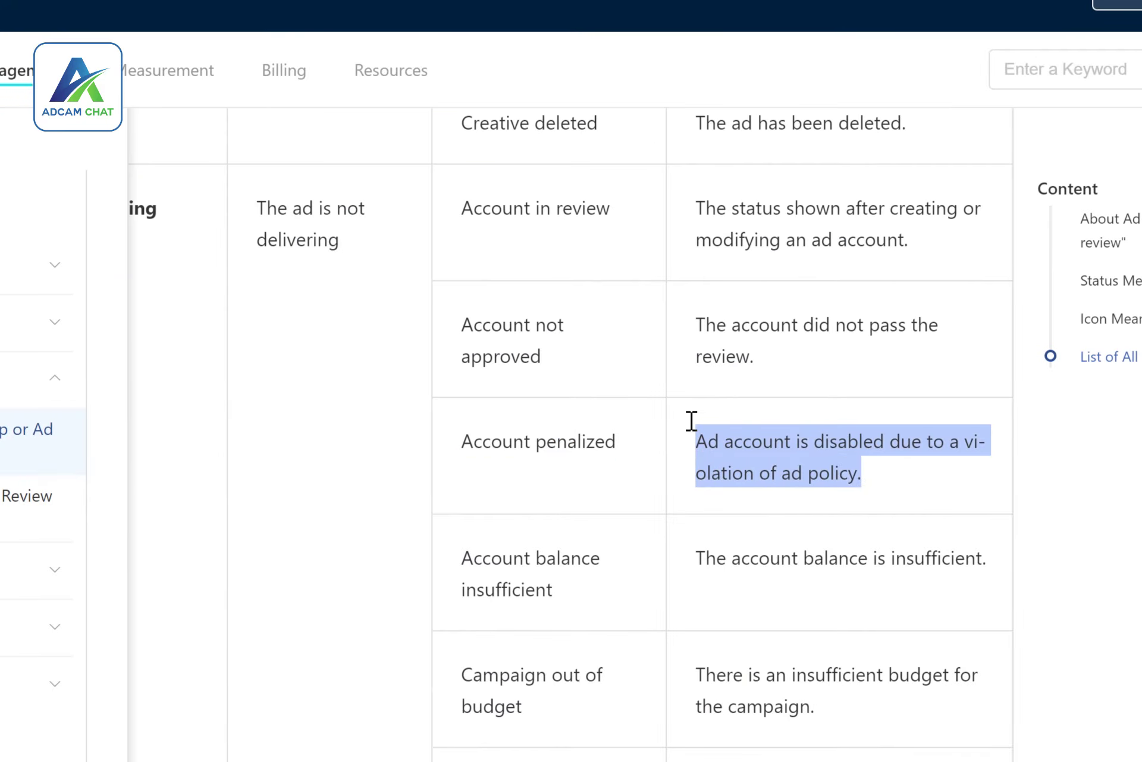
left_click(887, 473)
- Read the Account balance insufficient and Campaign out of budget entries and their meanings in the status list
scroll(887, 474, "down", 2)
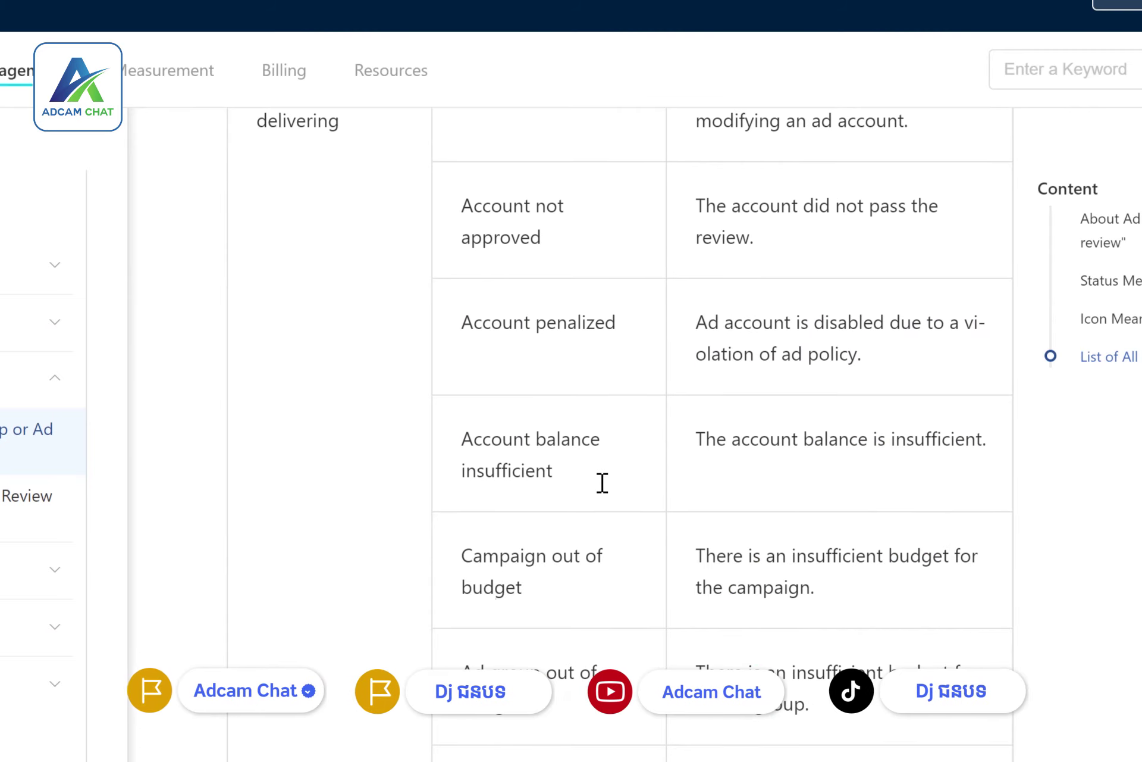
left_click_drag(563, 472, 458, 445)
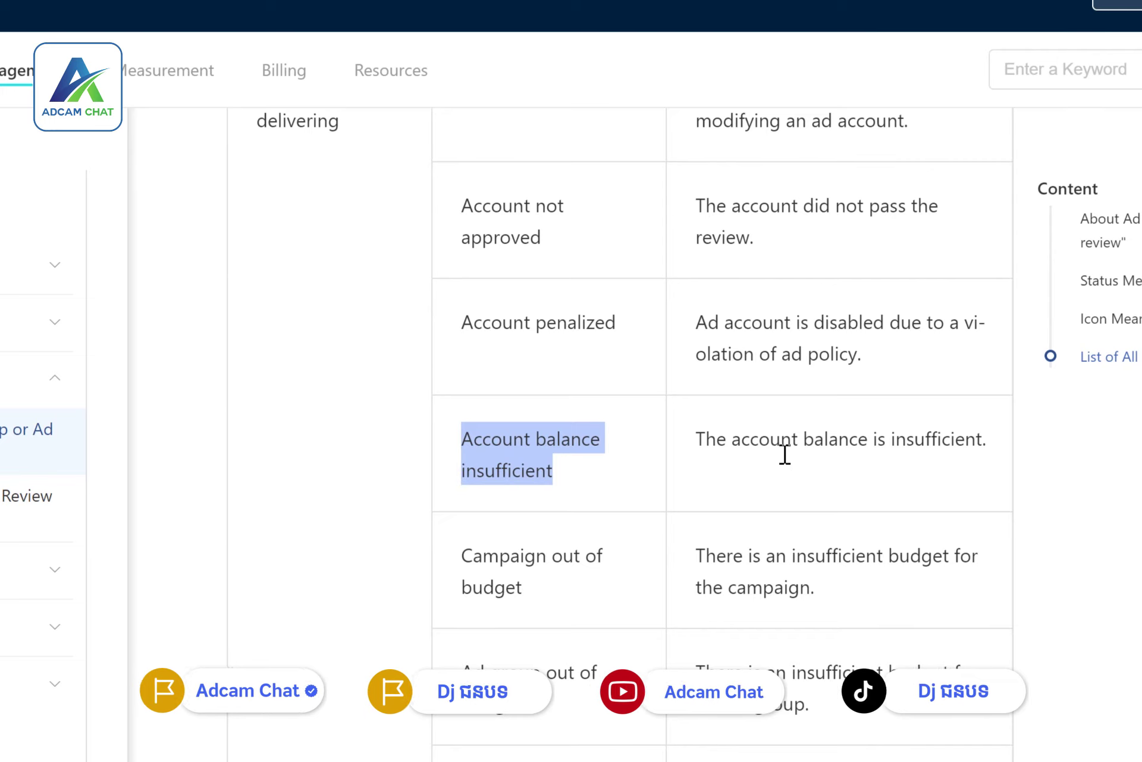
scroll(893, 464, "down", 2)
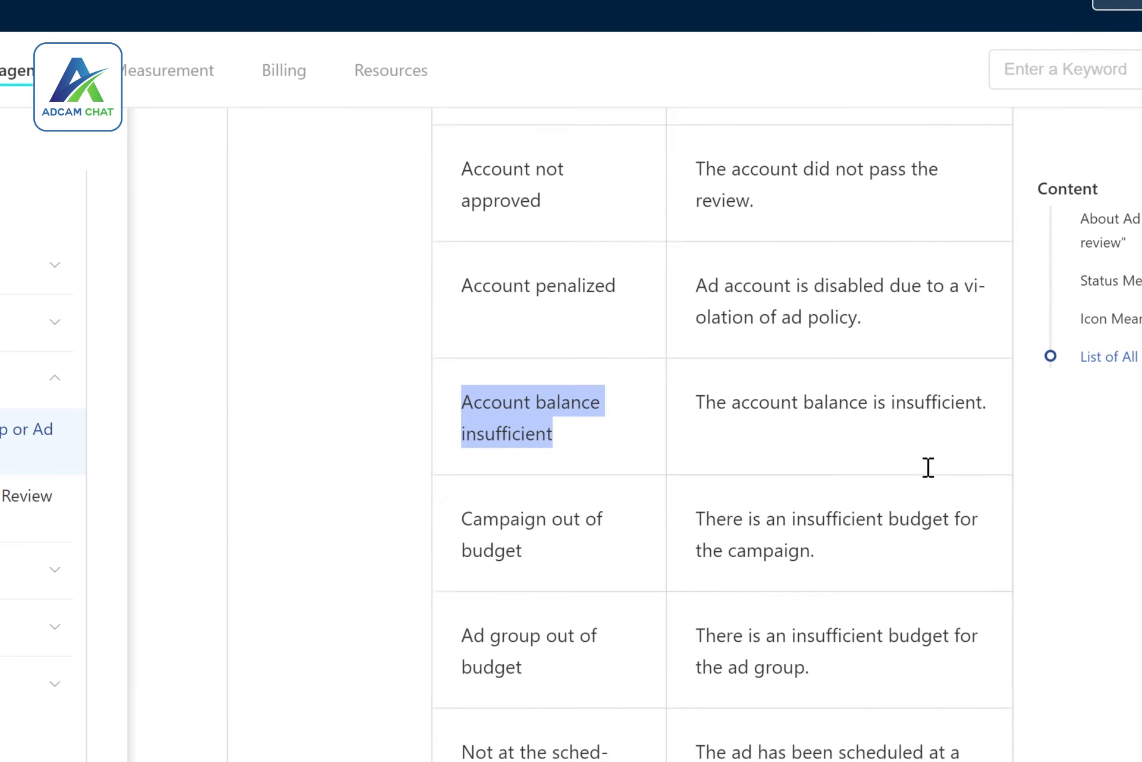
left_click_drag(538, 490, 454, 429)
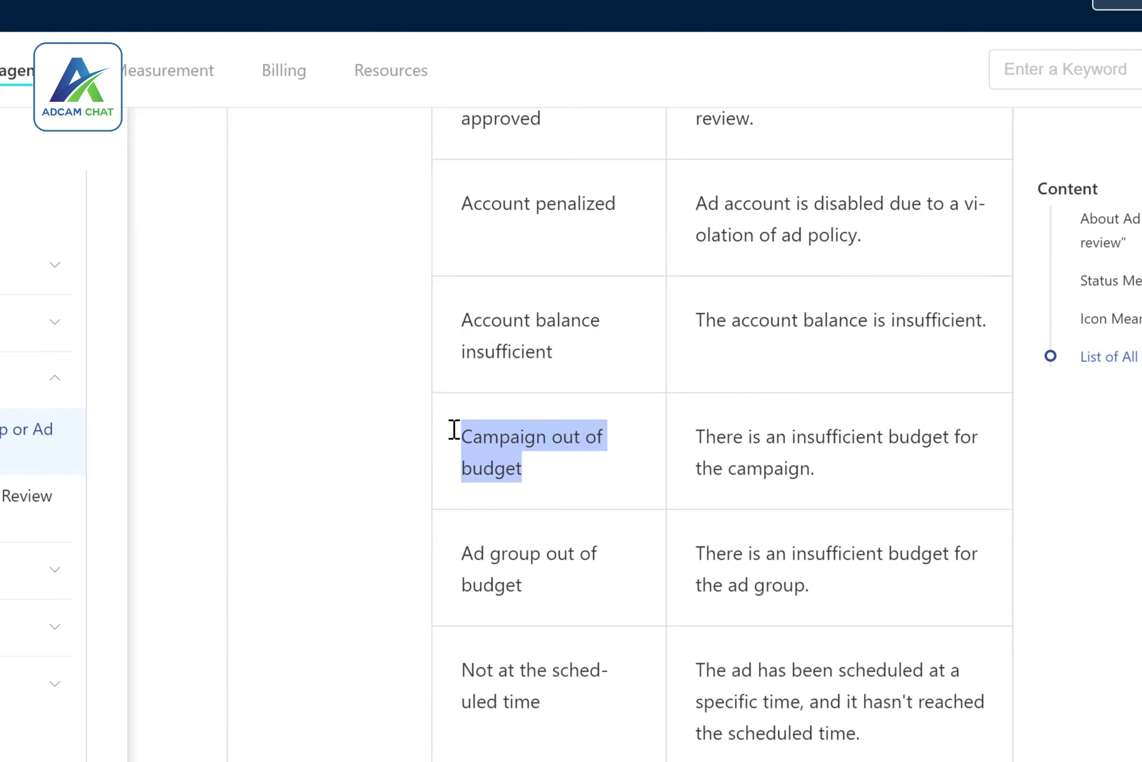
left_click_drag(839, 464, 694, 426)
scroll(658, 536, "down", 2)
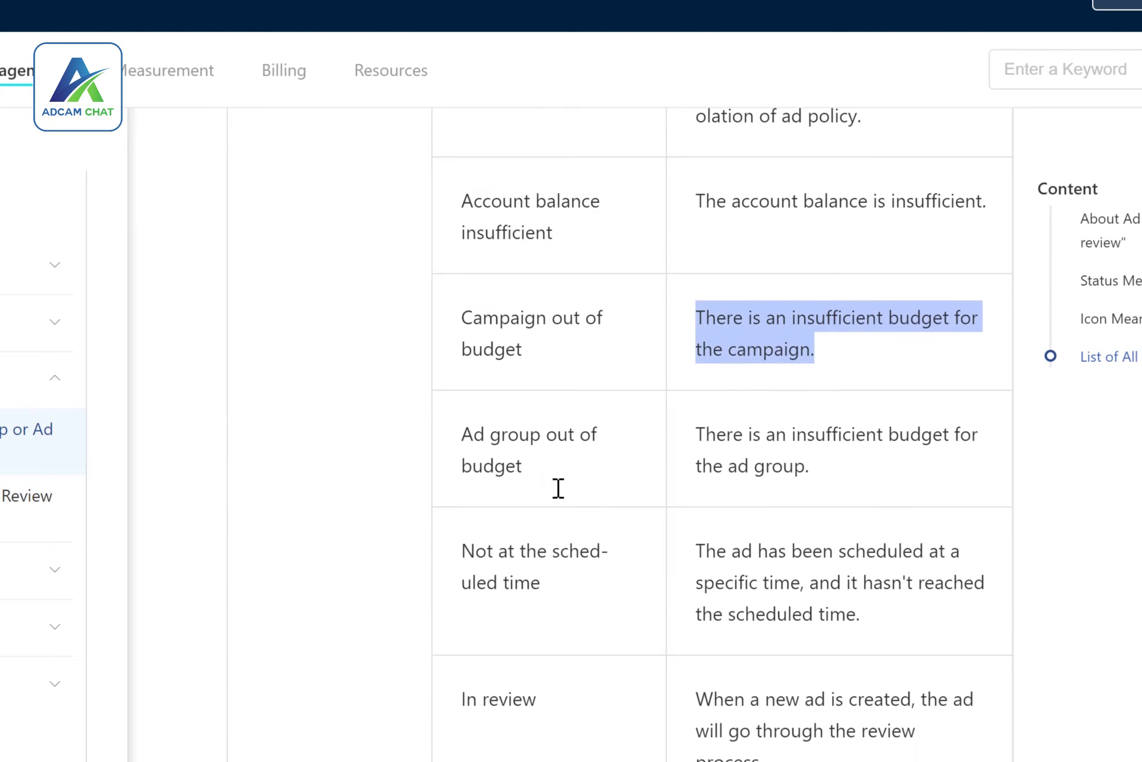
- Read the status list entries from Ad group out of budget through In review, Edited for review, Not approved and Not explored
scroll(558, 524, "down", 2)
scroll(553, 497, "down", 2)
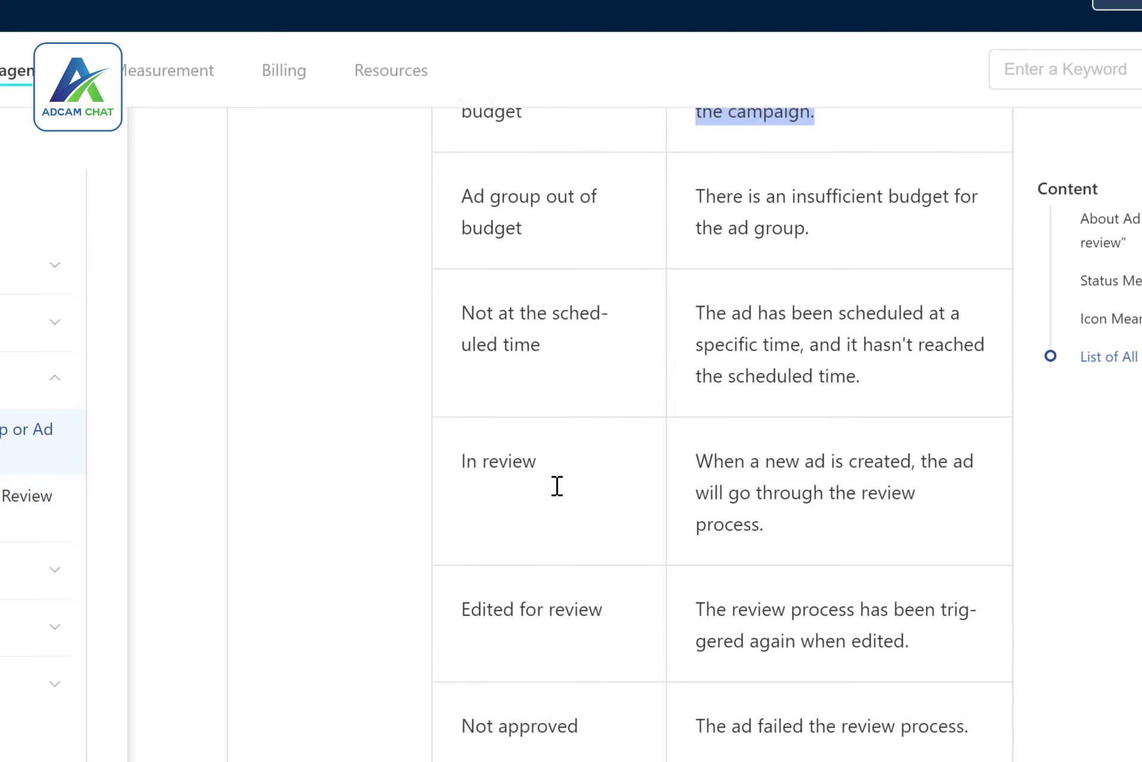
left_click(561, 470)
scroll(548, 470, "down", 2)
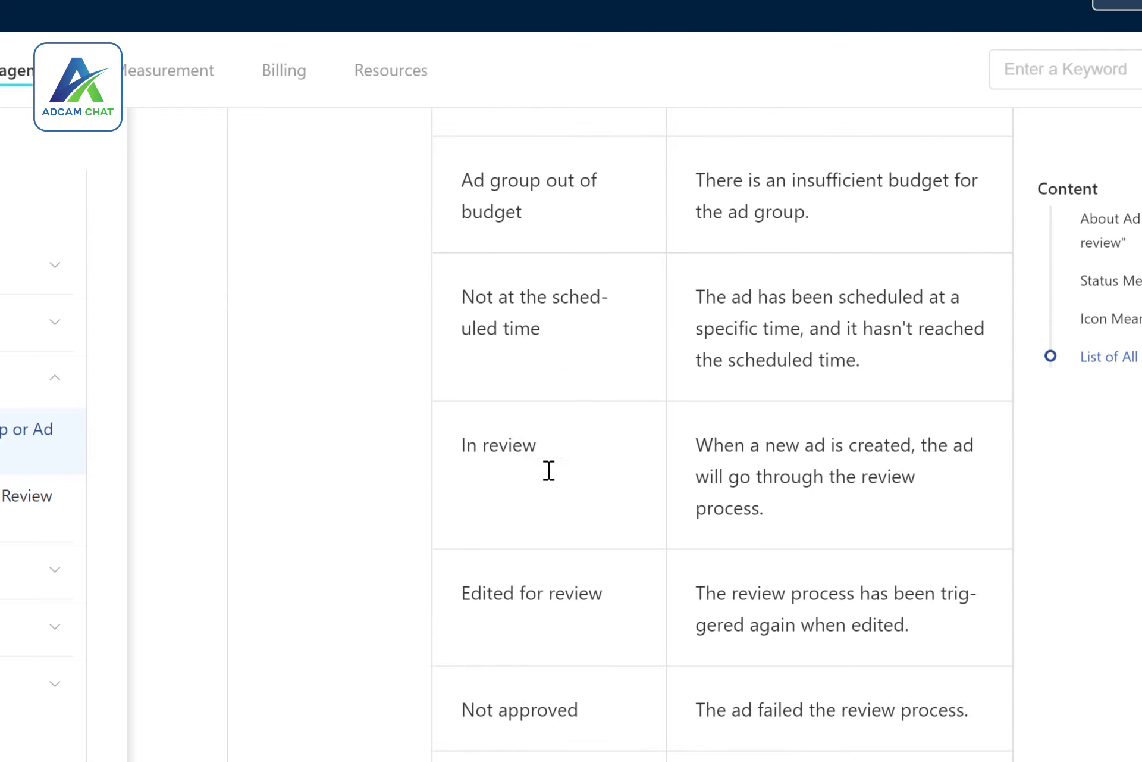
left_click_drag(476, 490, 627, 486)
scroll(678, 497, "down", 2)
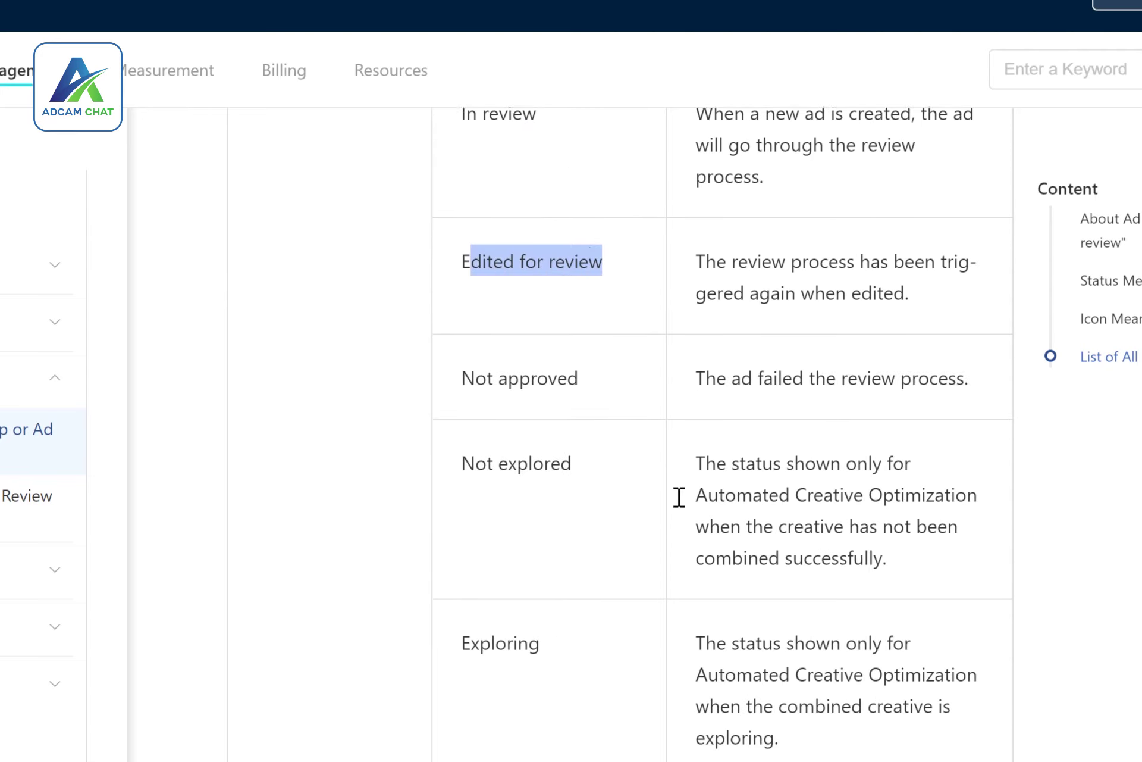
left_click_drag(594, 385, 432, 376)
left_click_drag(615, 473, 450, 456)
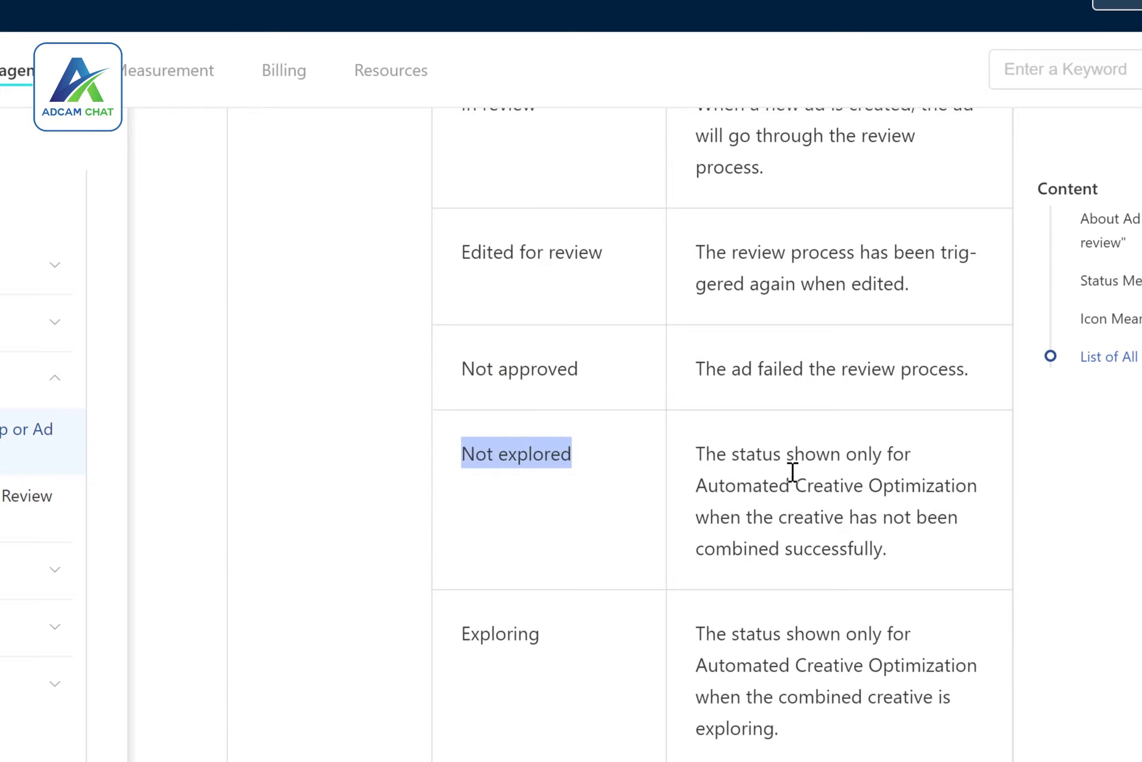
- Read the Exploring, No creatives and Ad group completed entries and their meanings in the status list
left_click_drag(588, 614, 471, 609)
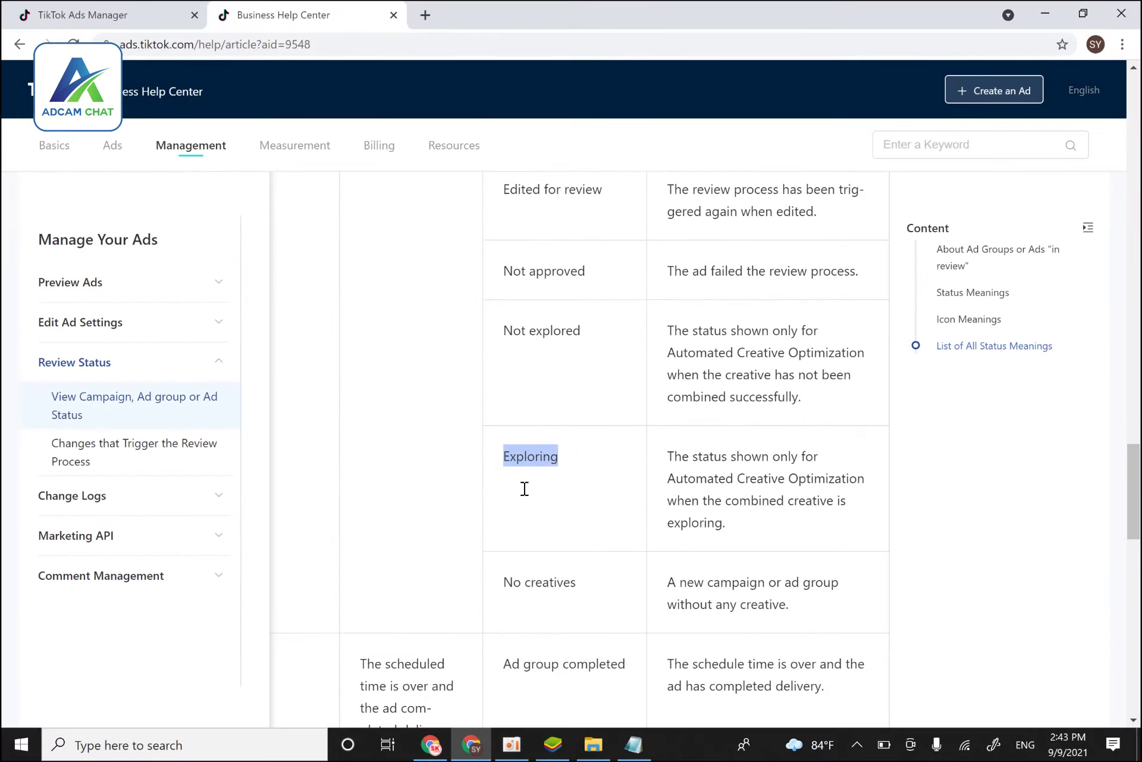
scroll(595, 473, "down", 3)
left_click_drag(596, 417, 506, 407)
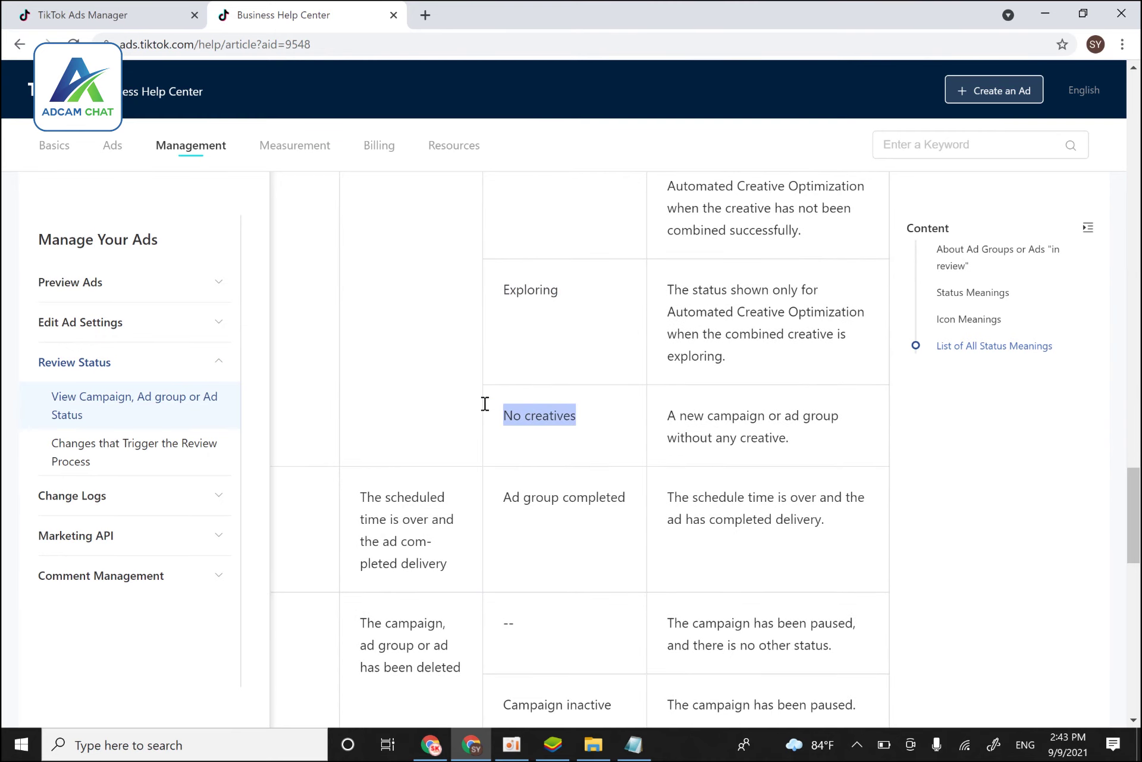
scroll(673, 454, "down", 2)
left_click_drag(630, 413, 507, 414)
- Look through the remaining inactive, deleted and active status entries down to Good performance at the end of the list
scroll(635, 446, "down", 5)
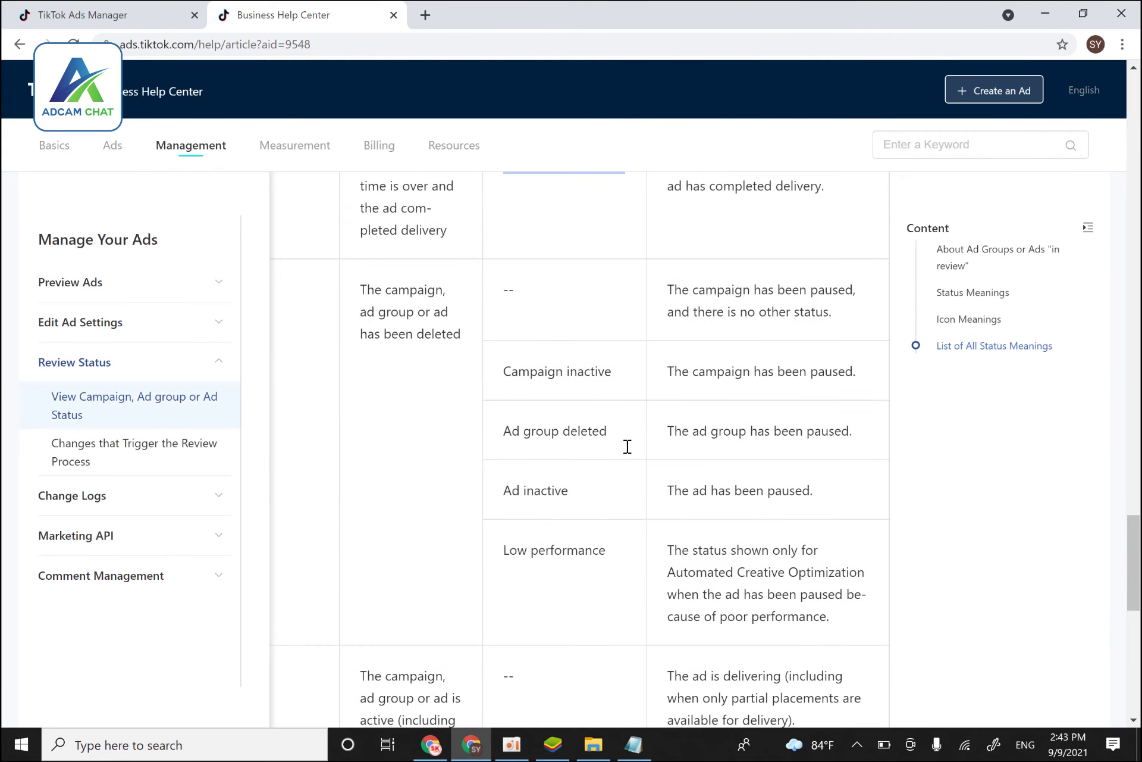
scroll(611, 411, "down", 6)
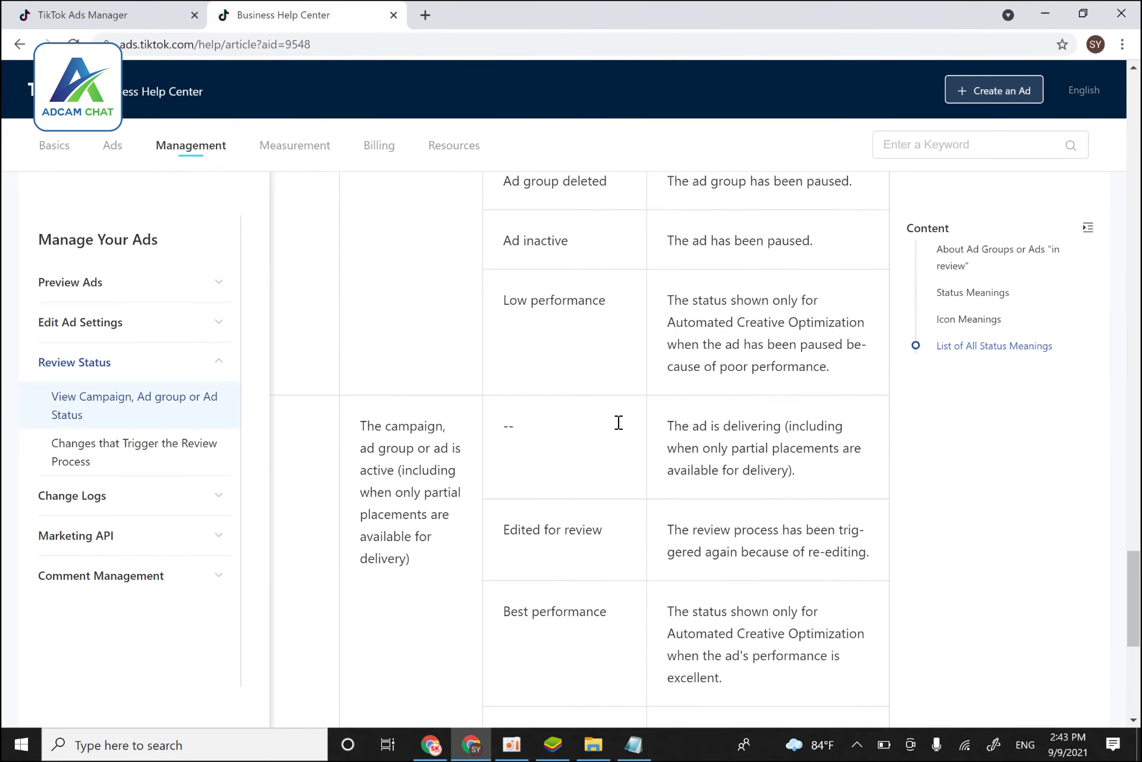
scroll(627, 436, "down", 2)
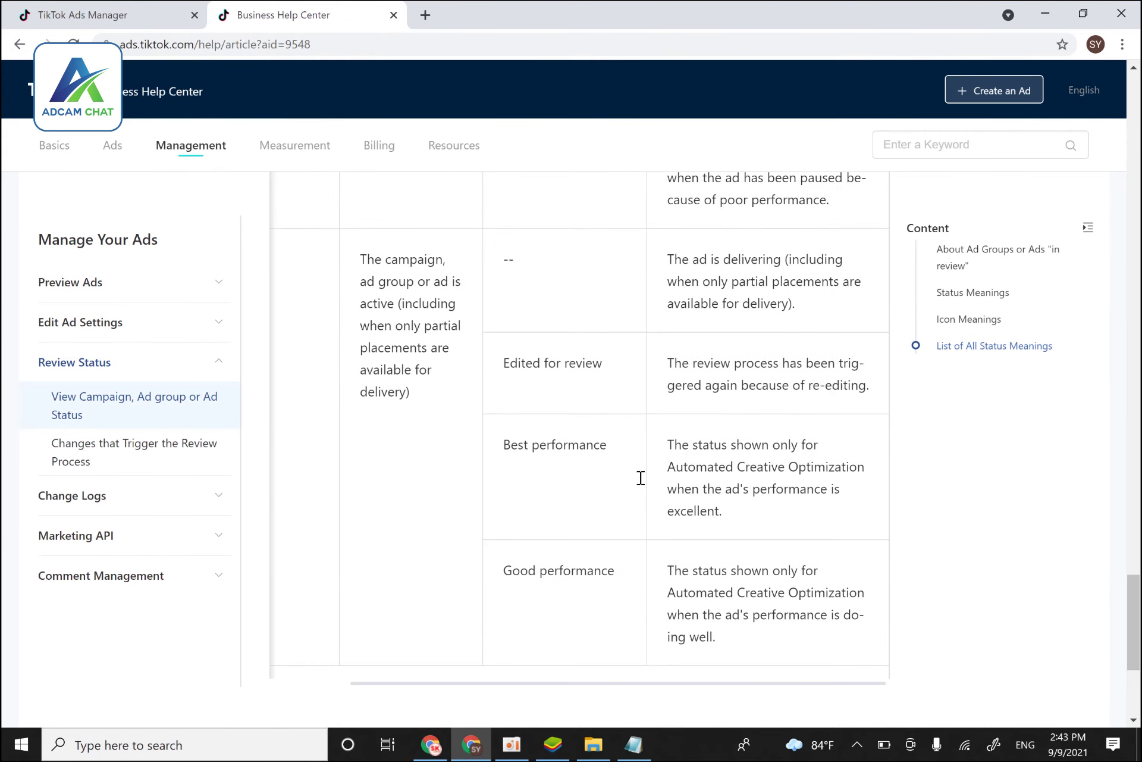
scroll(641, 478, "down", 4)
scroll(627, 522, "up", 6)
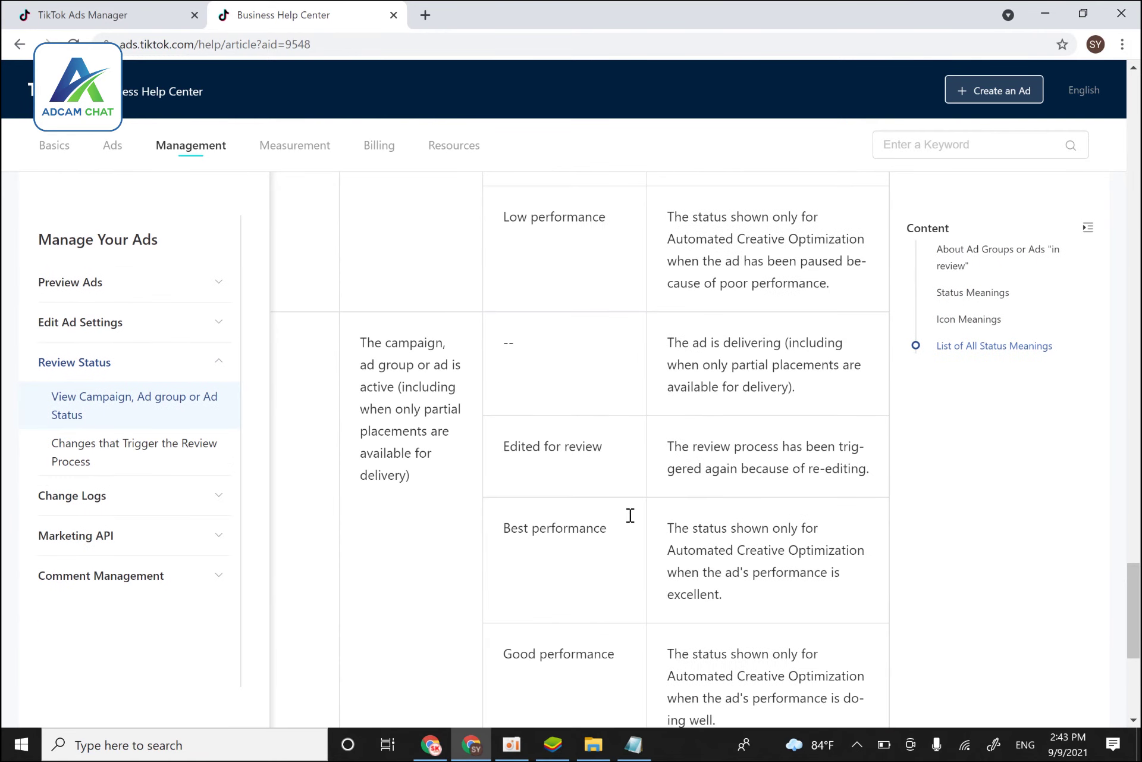
scroll(637, 536, "up", 4)
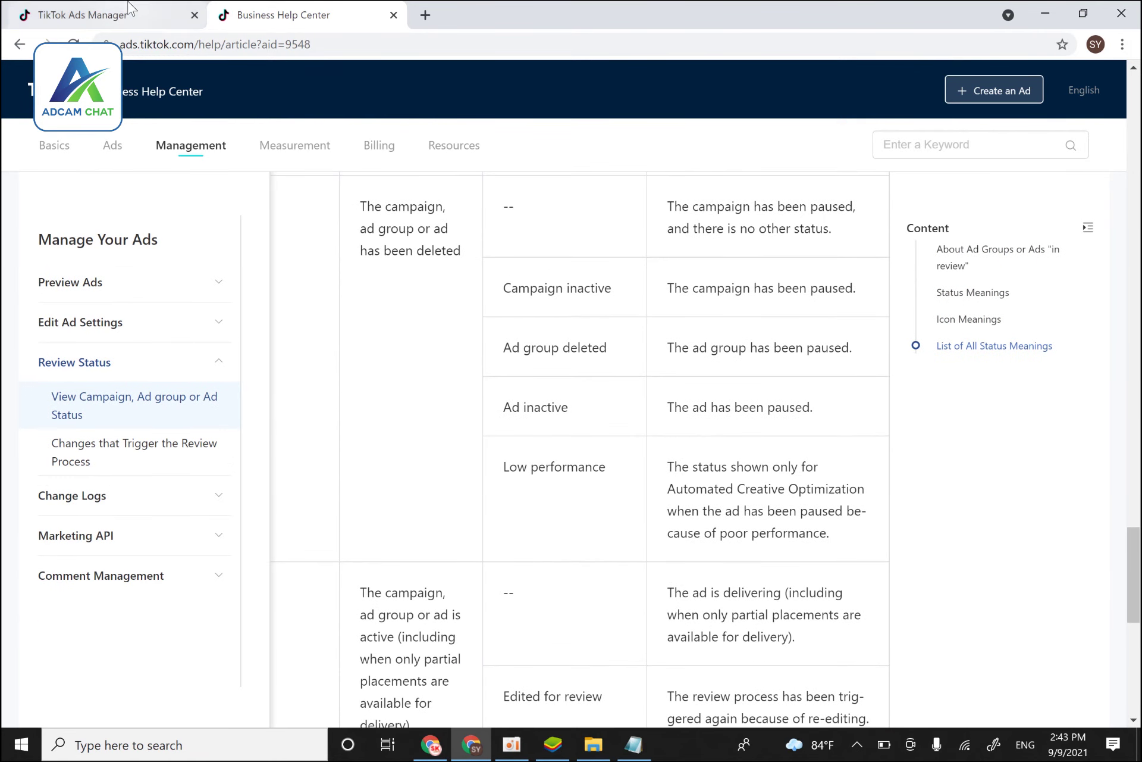
- Switch to TikTok Ads Manager, reload the ad group page and compare the delivery statuses of the campaign and its ad group
left_click(101, 15)
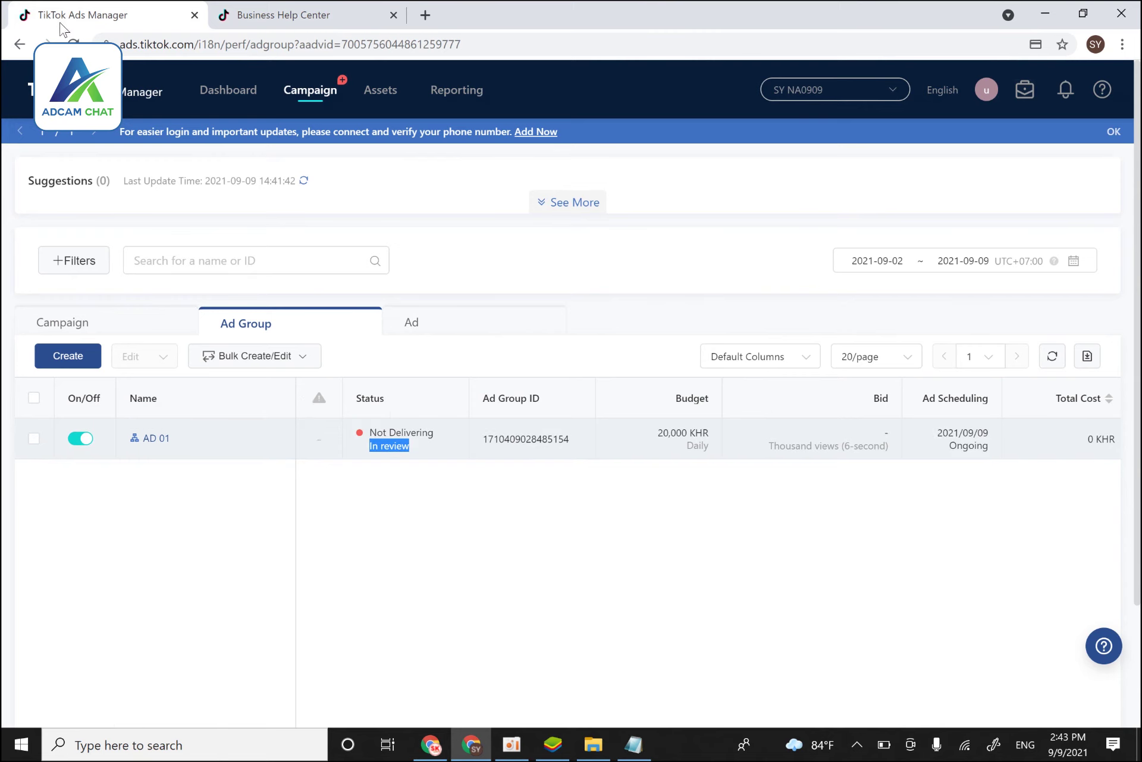
left_click(74, 44)
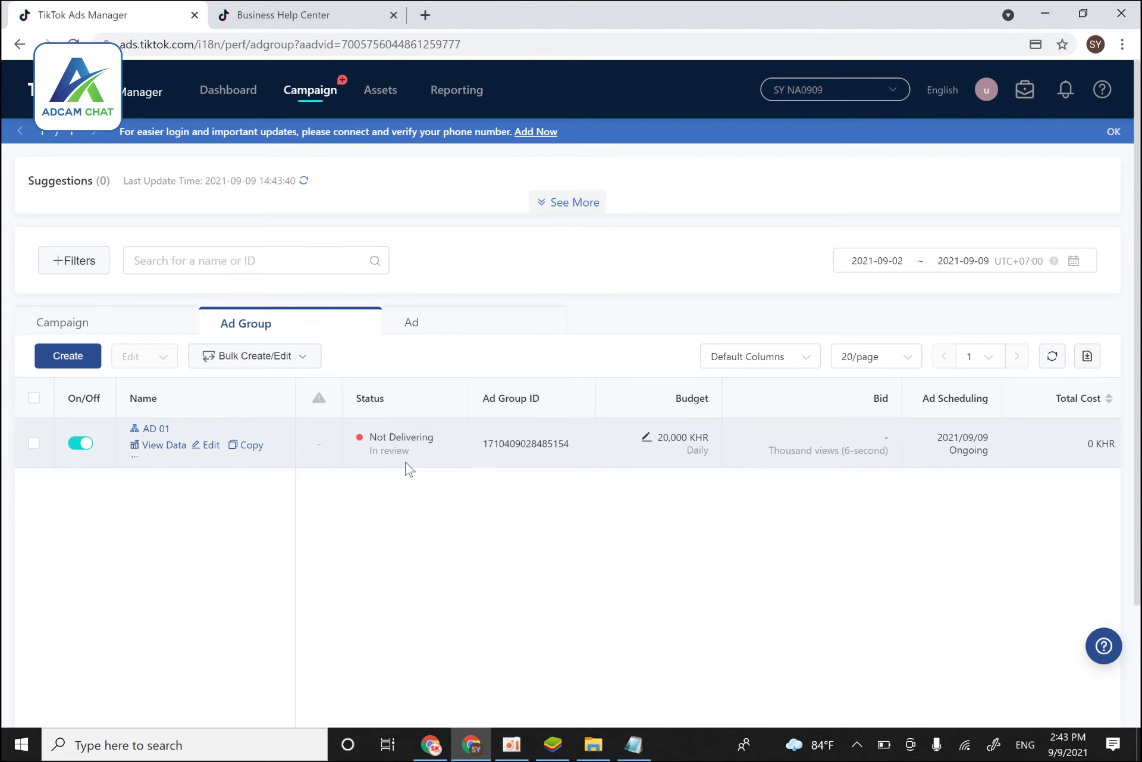
left_click(144, 331)
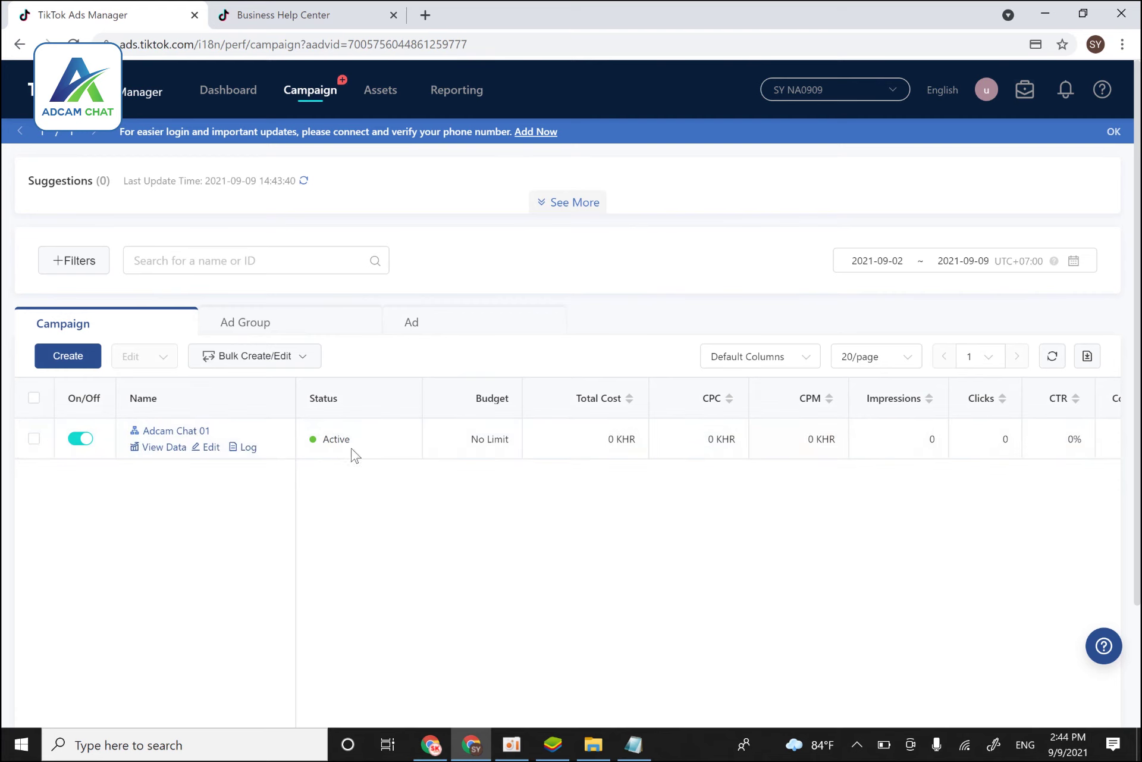
left_click_drag(352, 454, 315, 440)
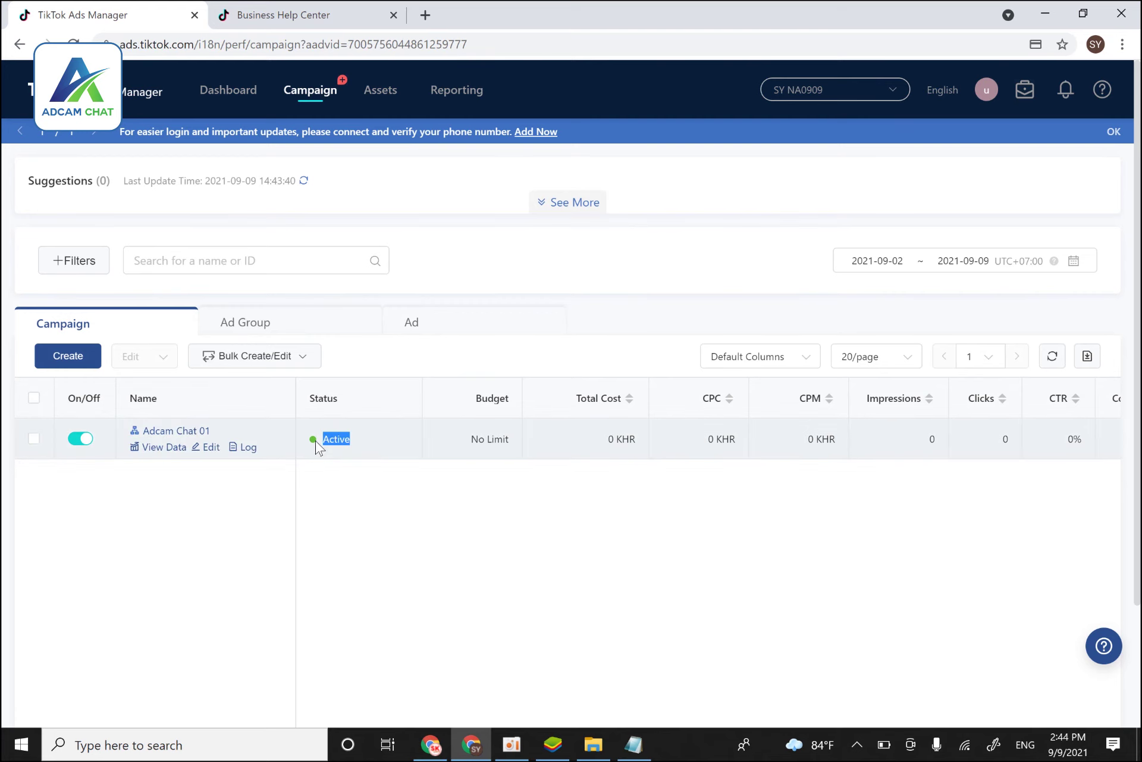
left_click(345, 323)
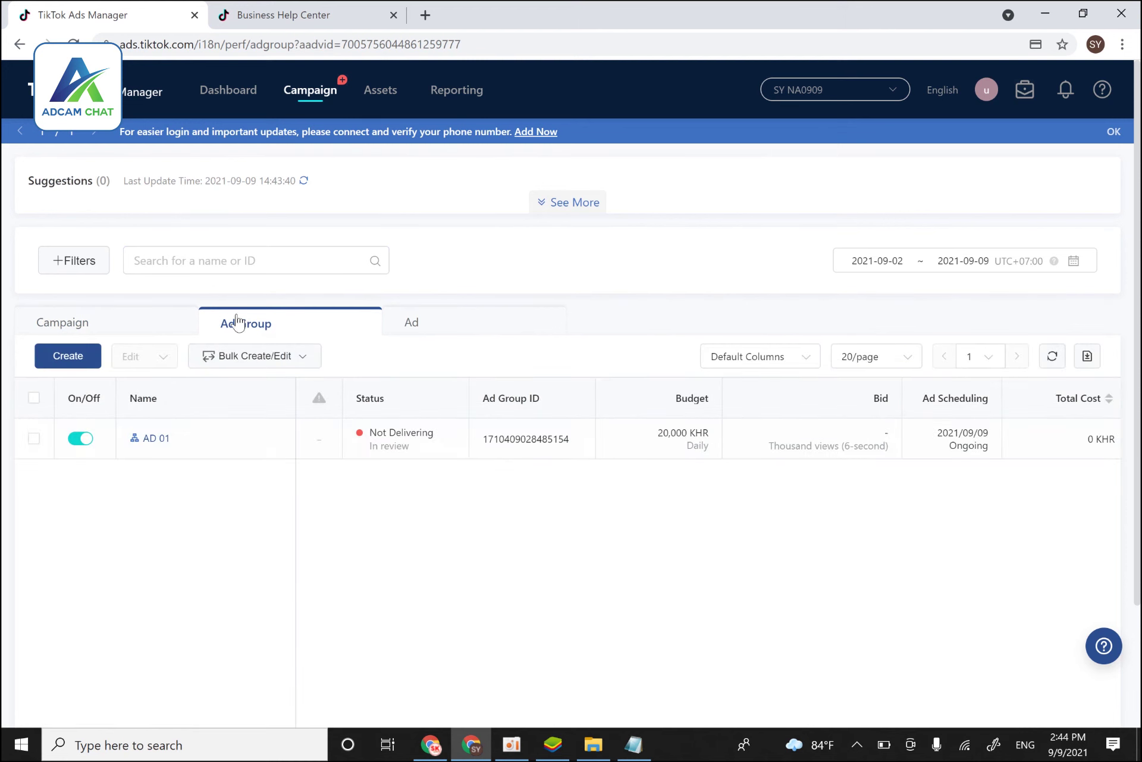
- Set the campaign list's date range to Lifetime and check the campaign's total cost, CPM and status
left_click(160, 320)
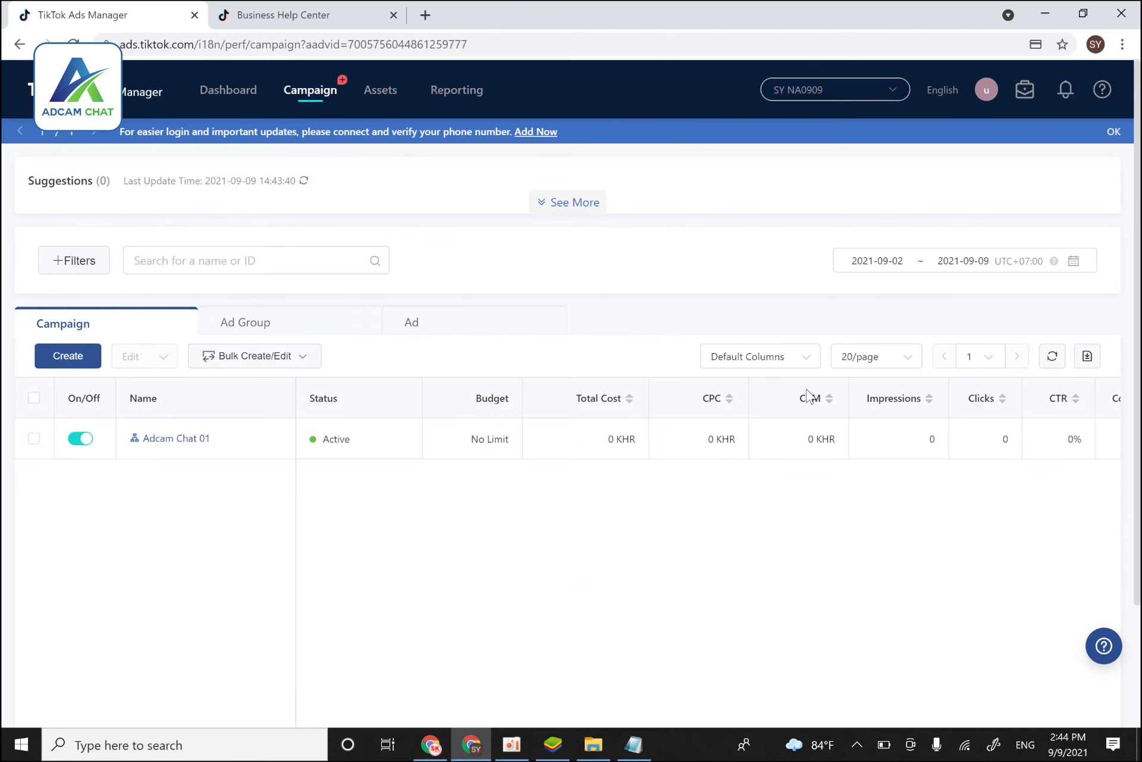
left_click(942, 261)
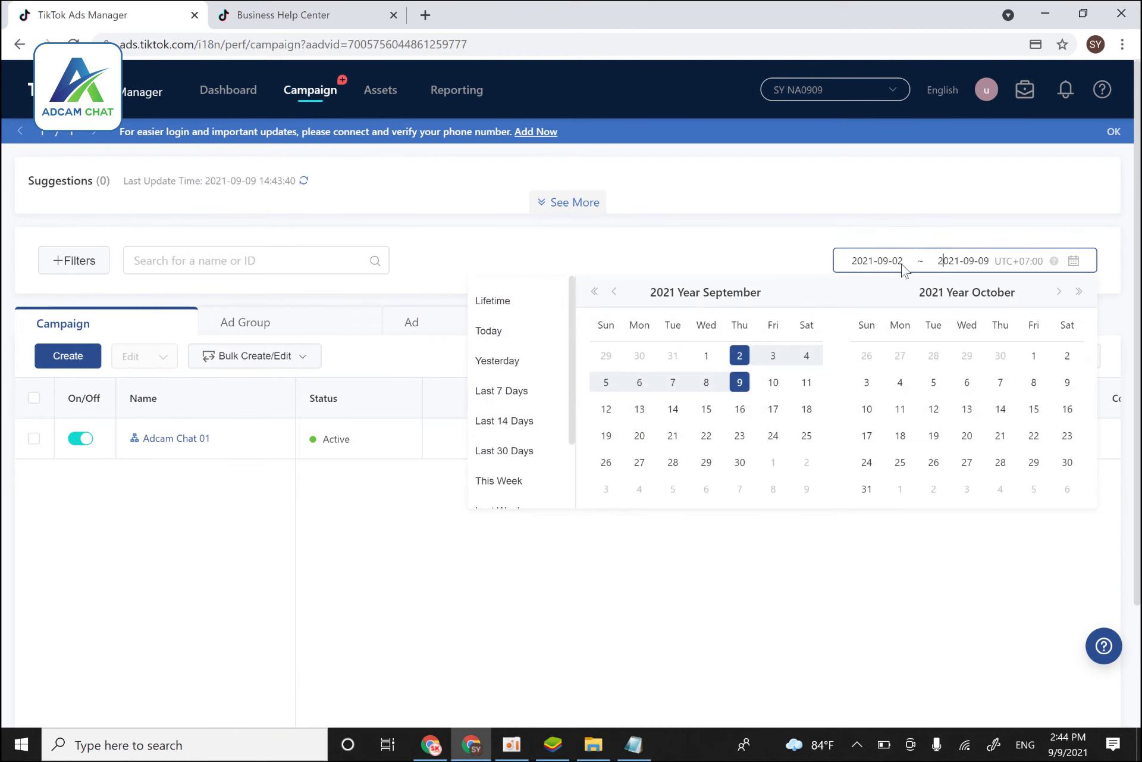
left_click(513, 305)
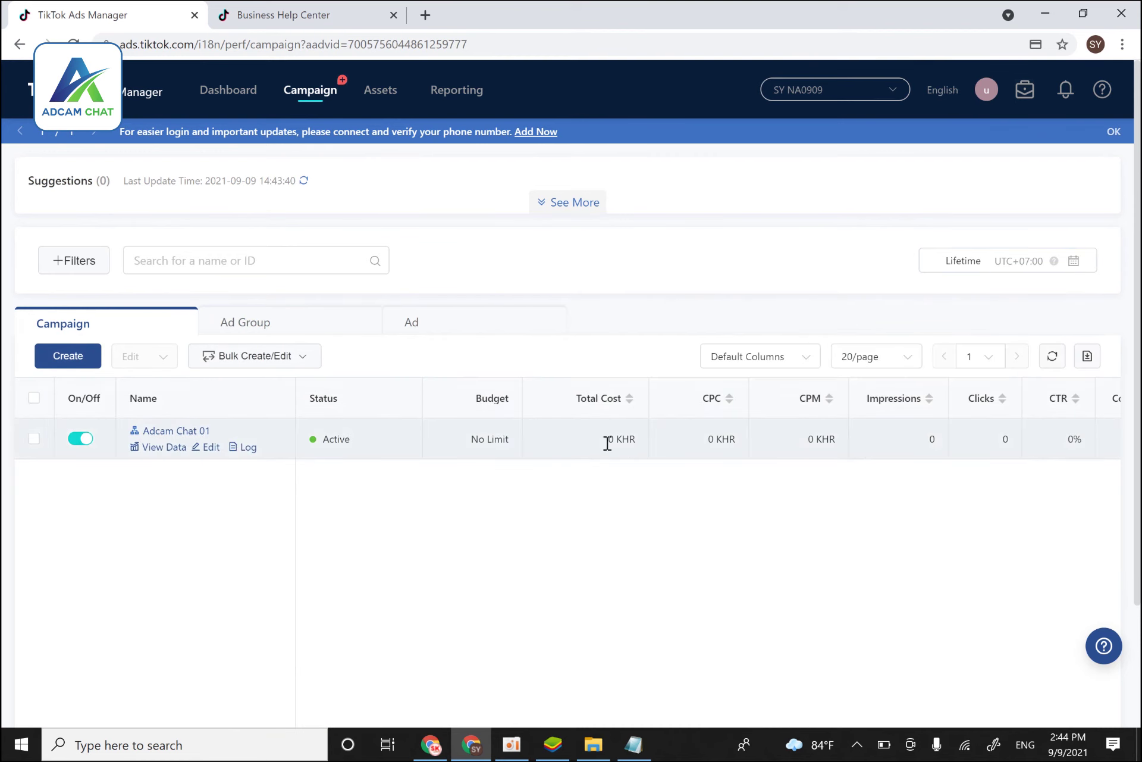
left_click_drag(612, 442, 646, 441)
left_click_drag(807, 457, 882, 445)
left_click_drag(360, 435, 322, 445)
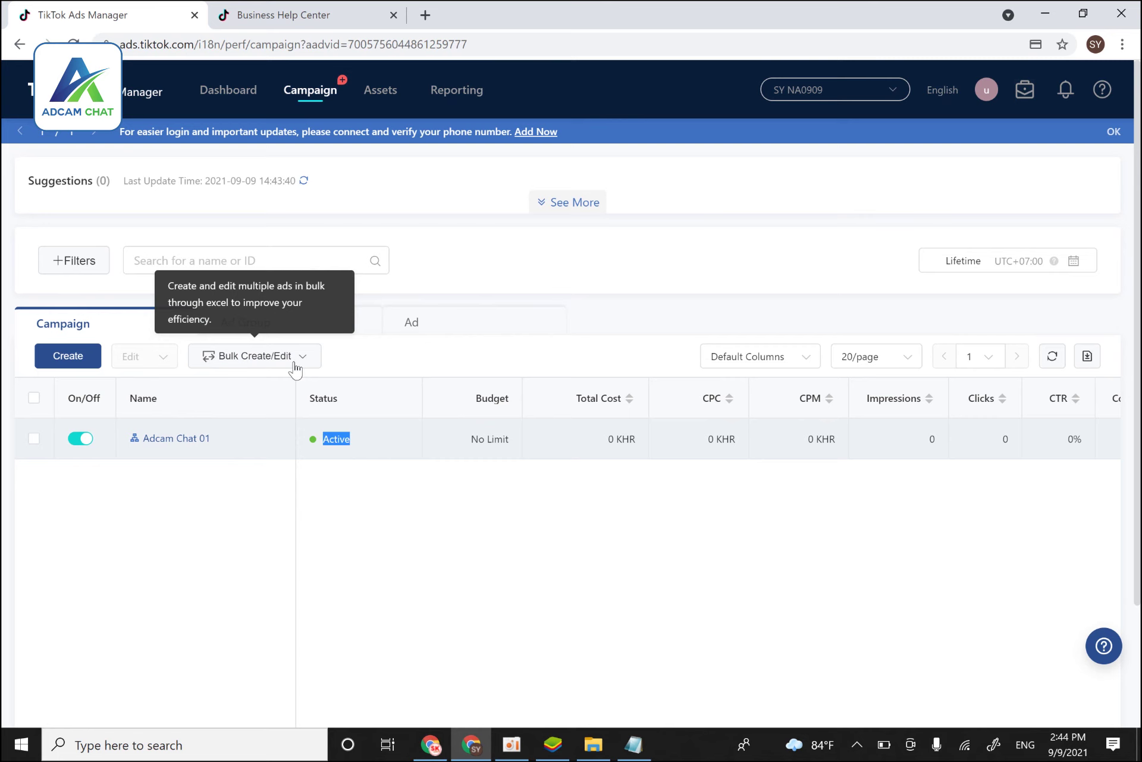
left_click(381, 445)
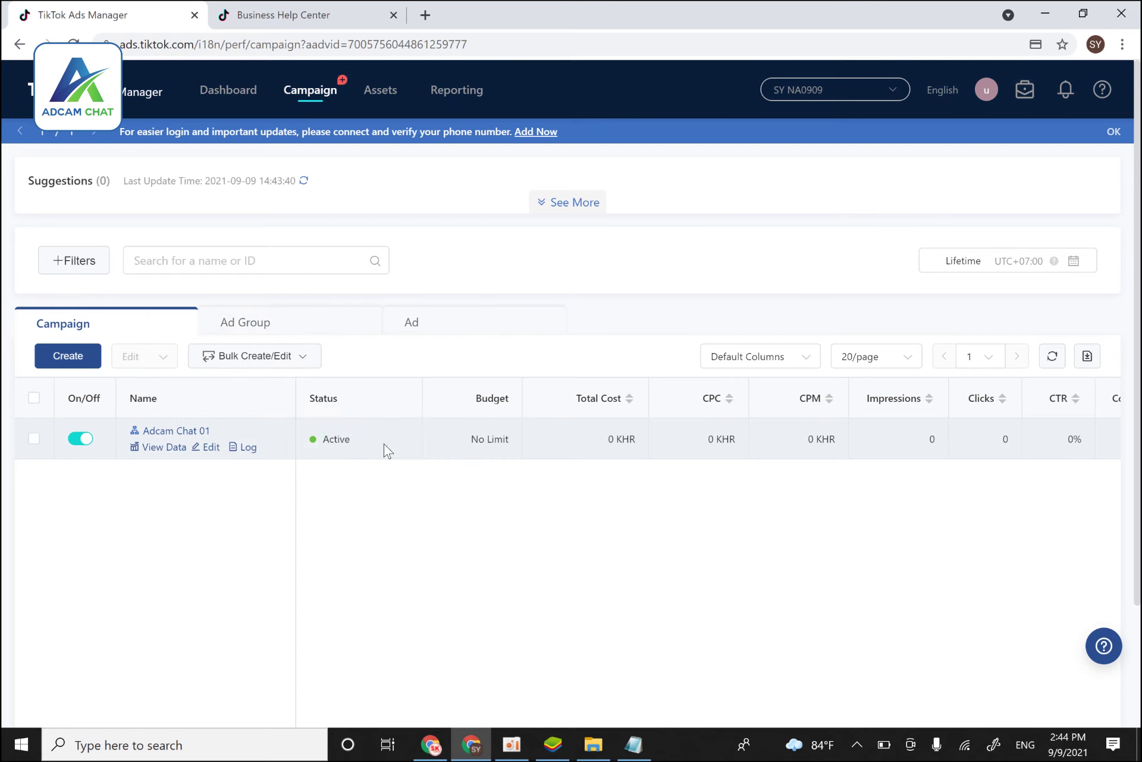
- Switch to BlueStacks to view the videos on the TikTok profile, and return to TikTok Ads Manager
mouse_move(403, 429)
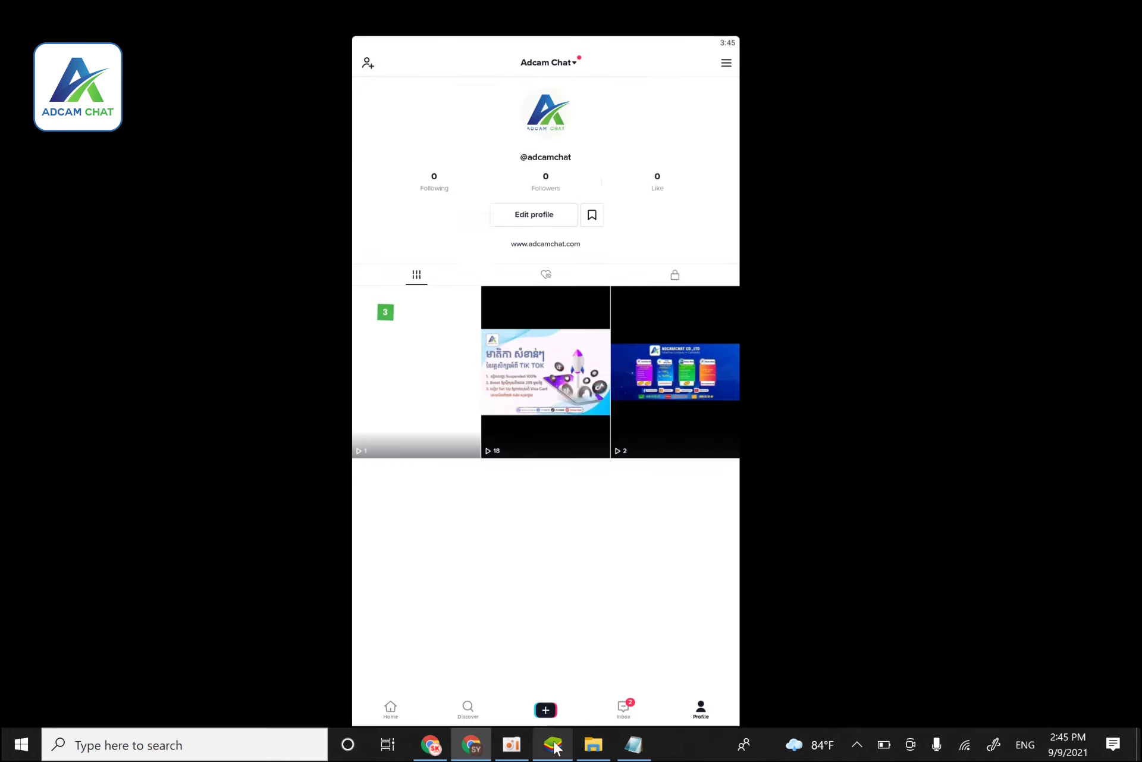
left_click(553, 744)
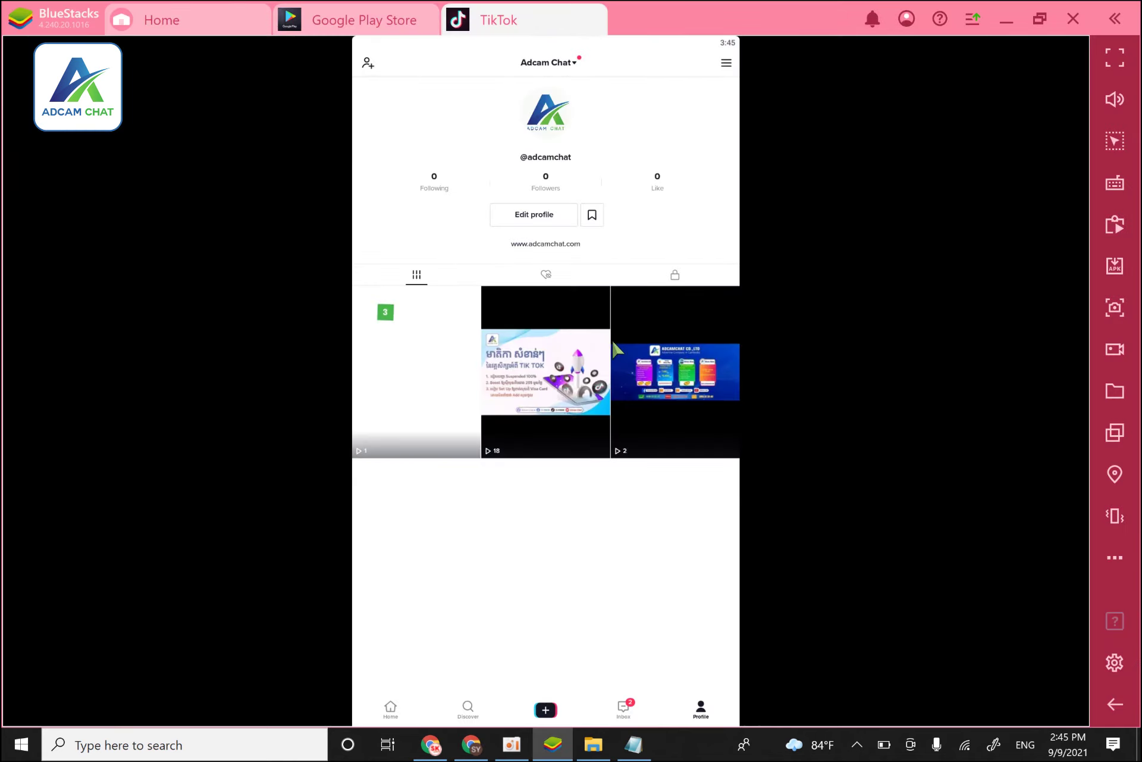
left_click(1007, 20)
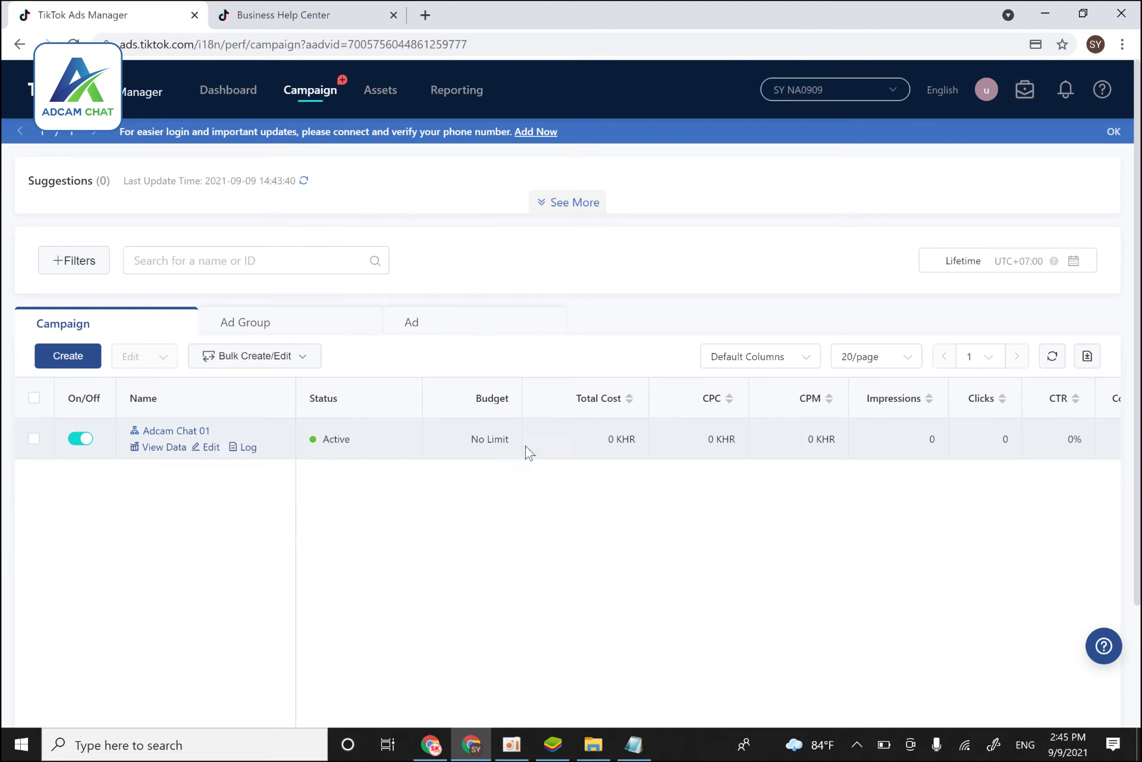
- Check the status of the Adcam Chat 01 campaign again and open the ad group list
mouse_move(426, 457)
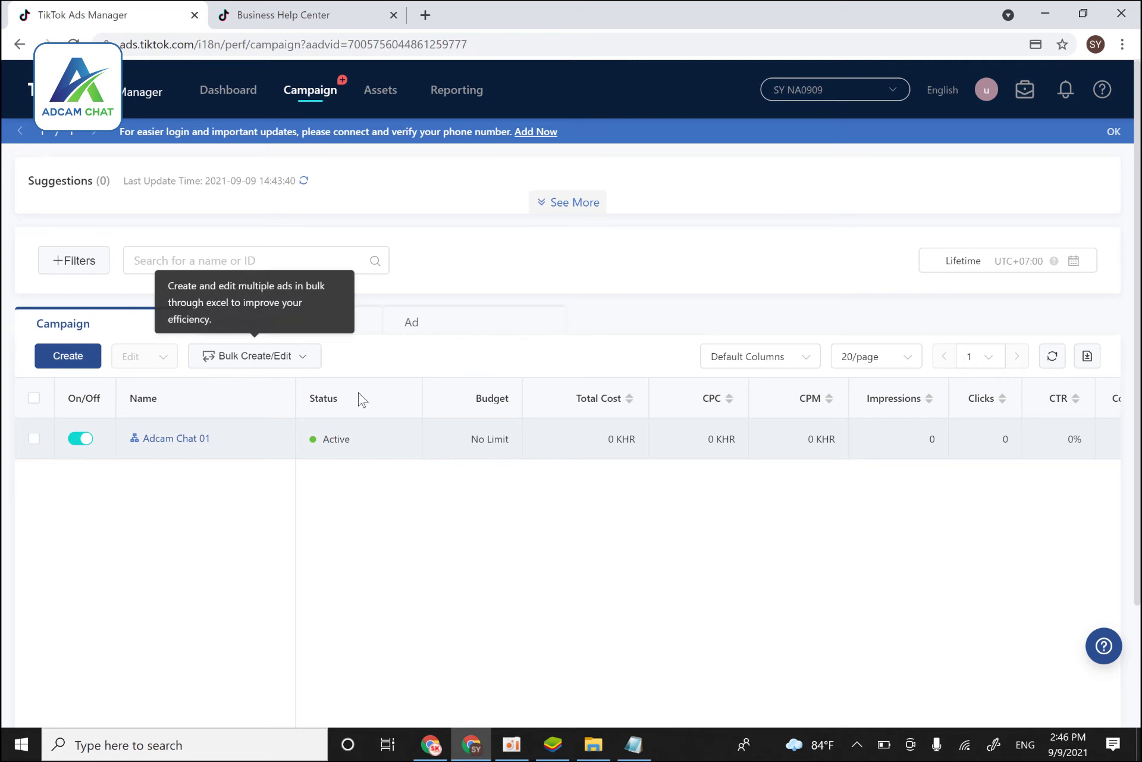
mouse_move(485, 438)
double_click(337, 439)
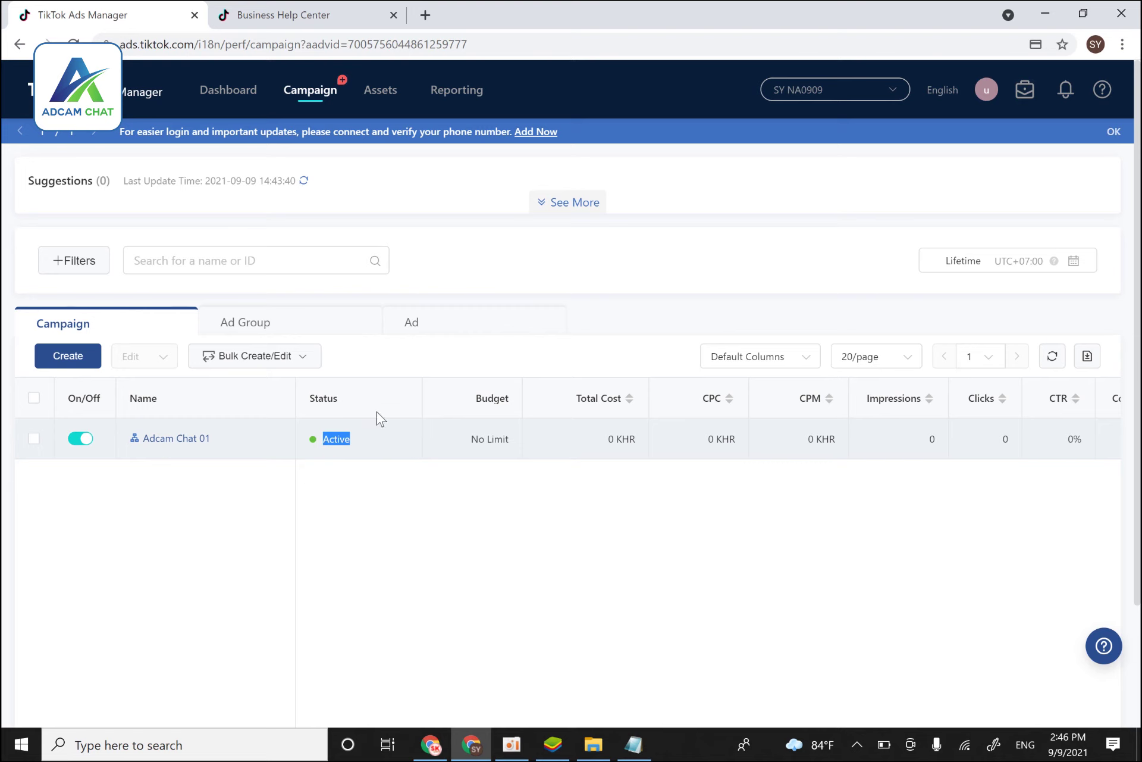
left_click(360, 465)
mouse_move(77, 443)
left_click(312, 322)
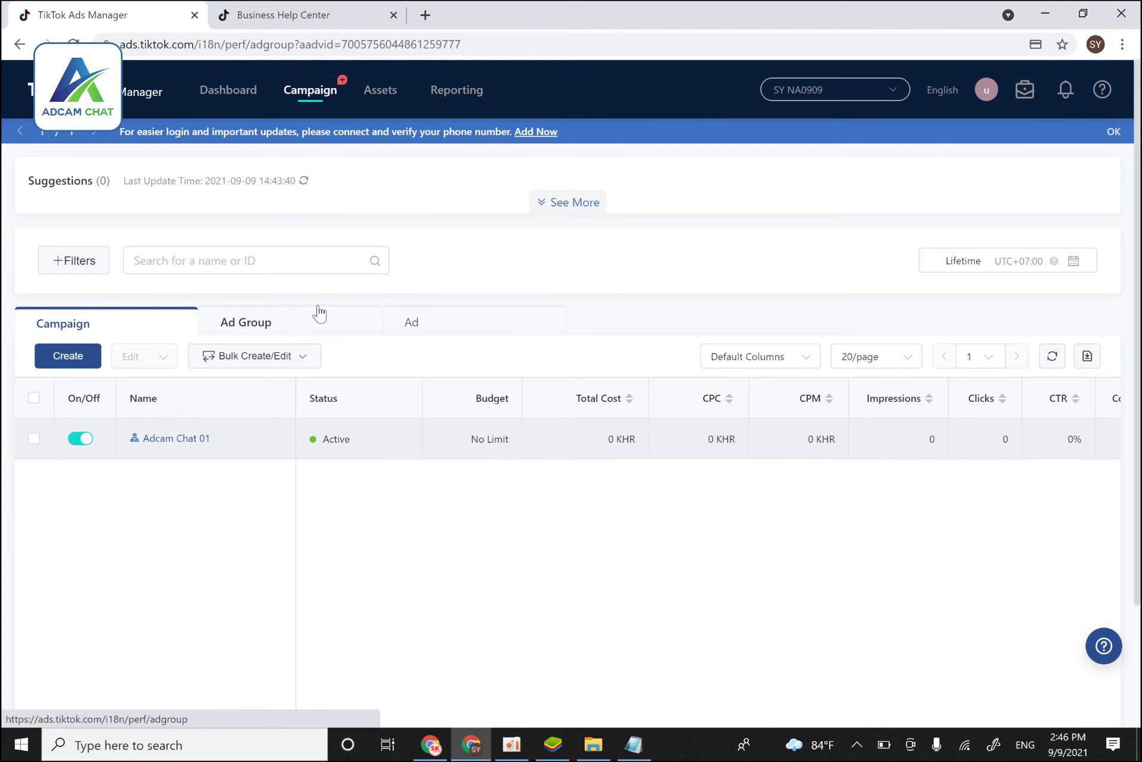